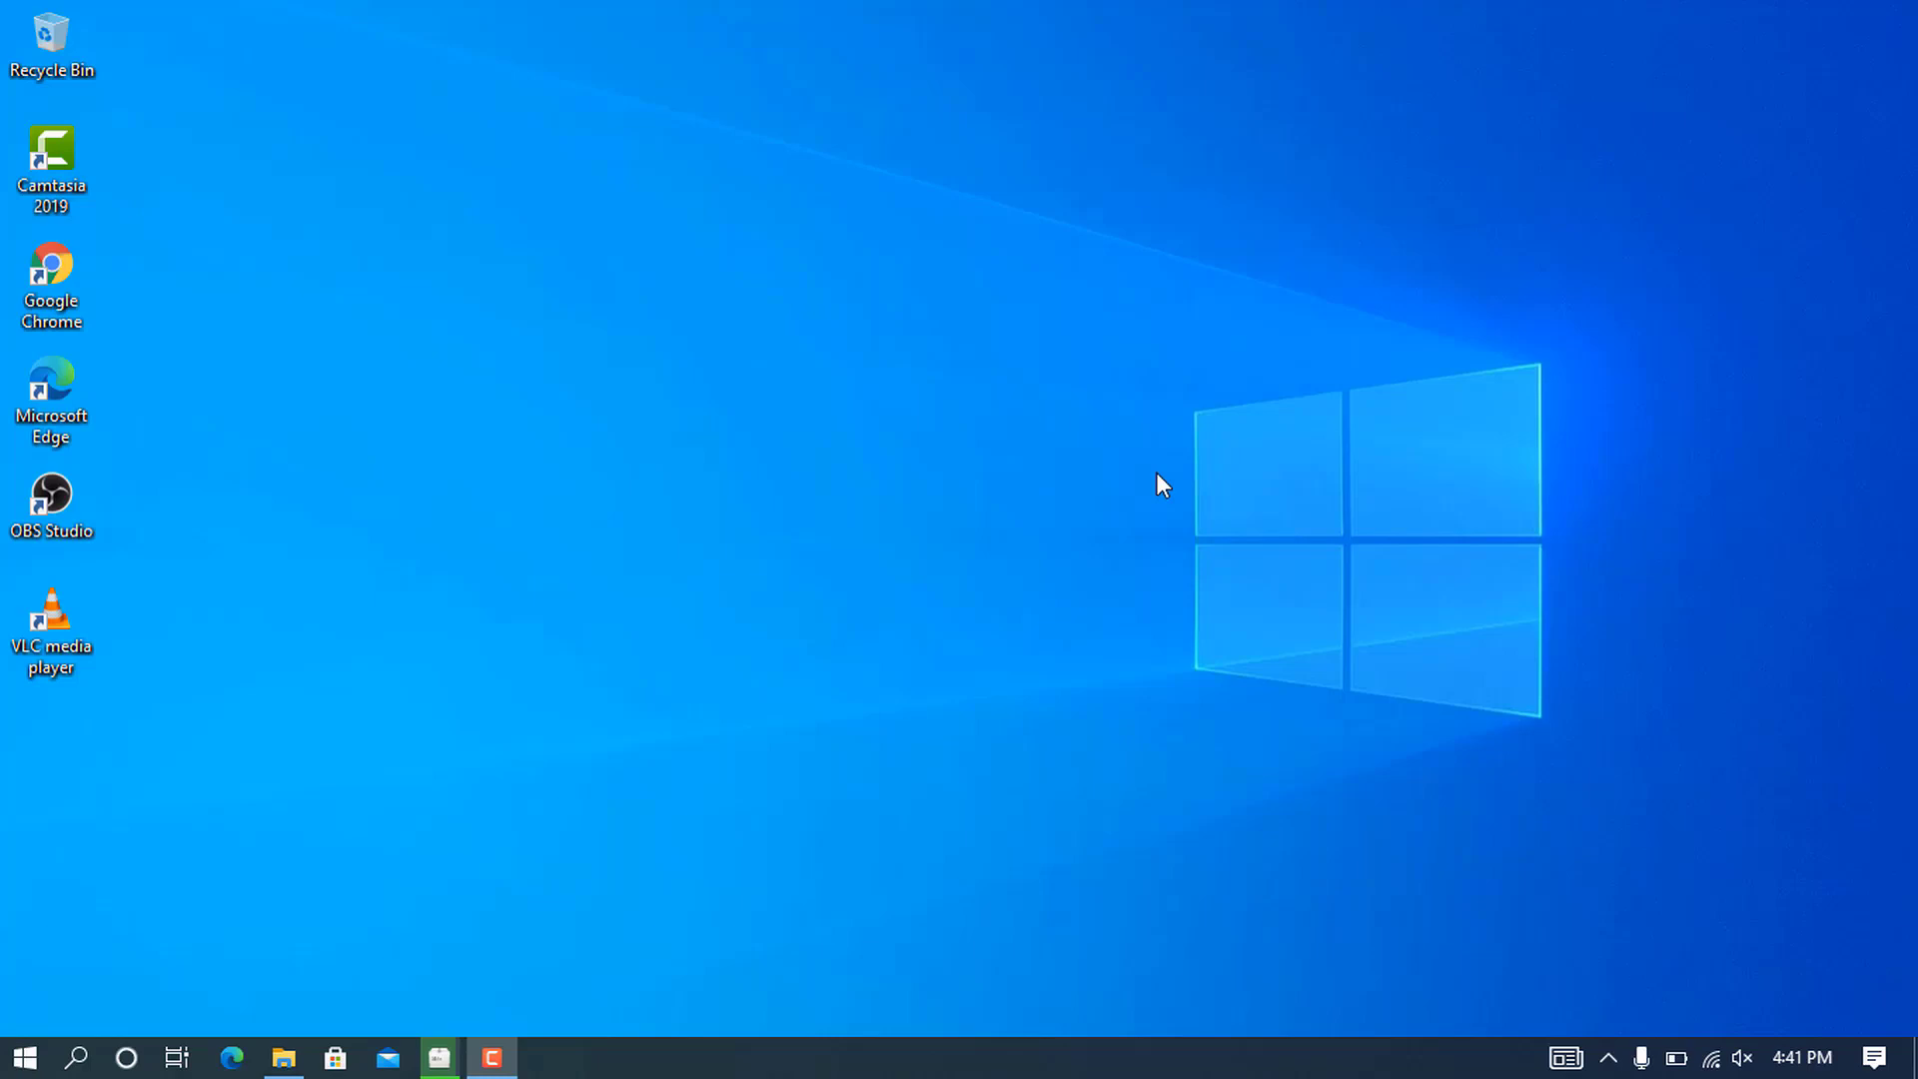
# - Open Command Prompt by running cmd from the Run dialog
pyautogui.press('super+r')
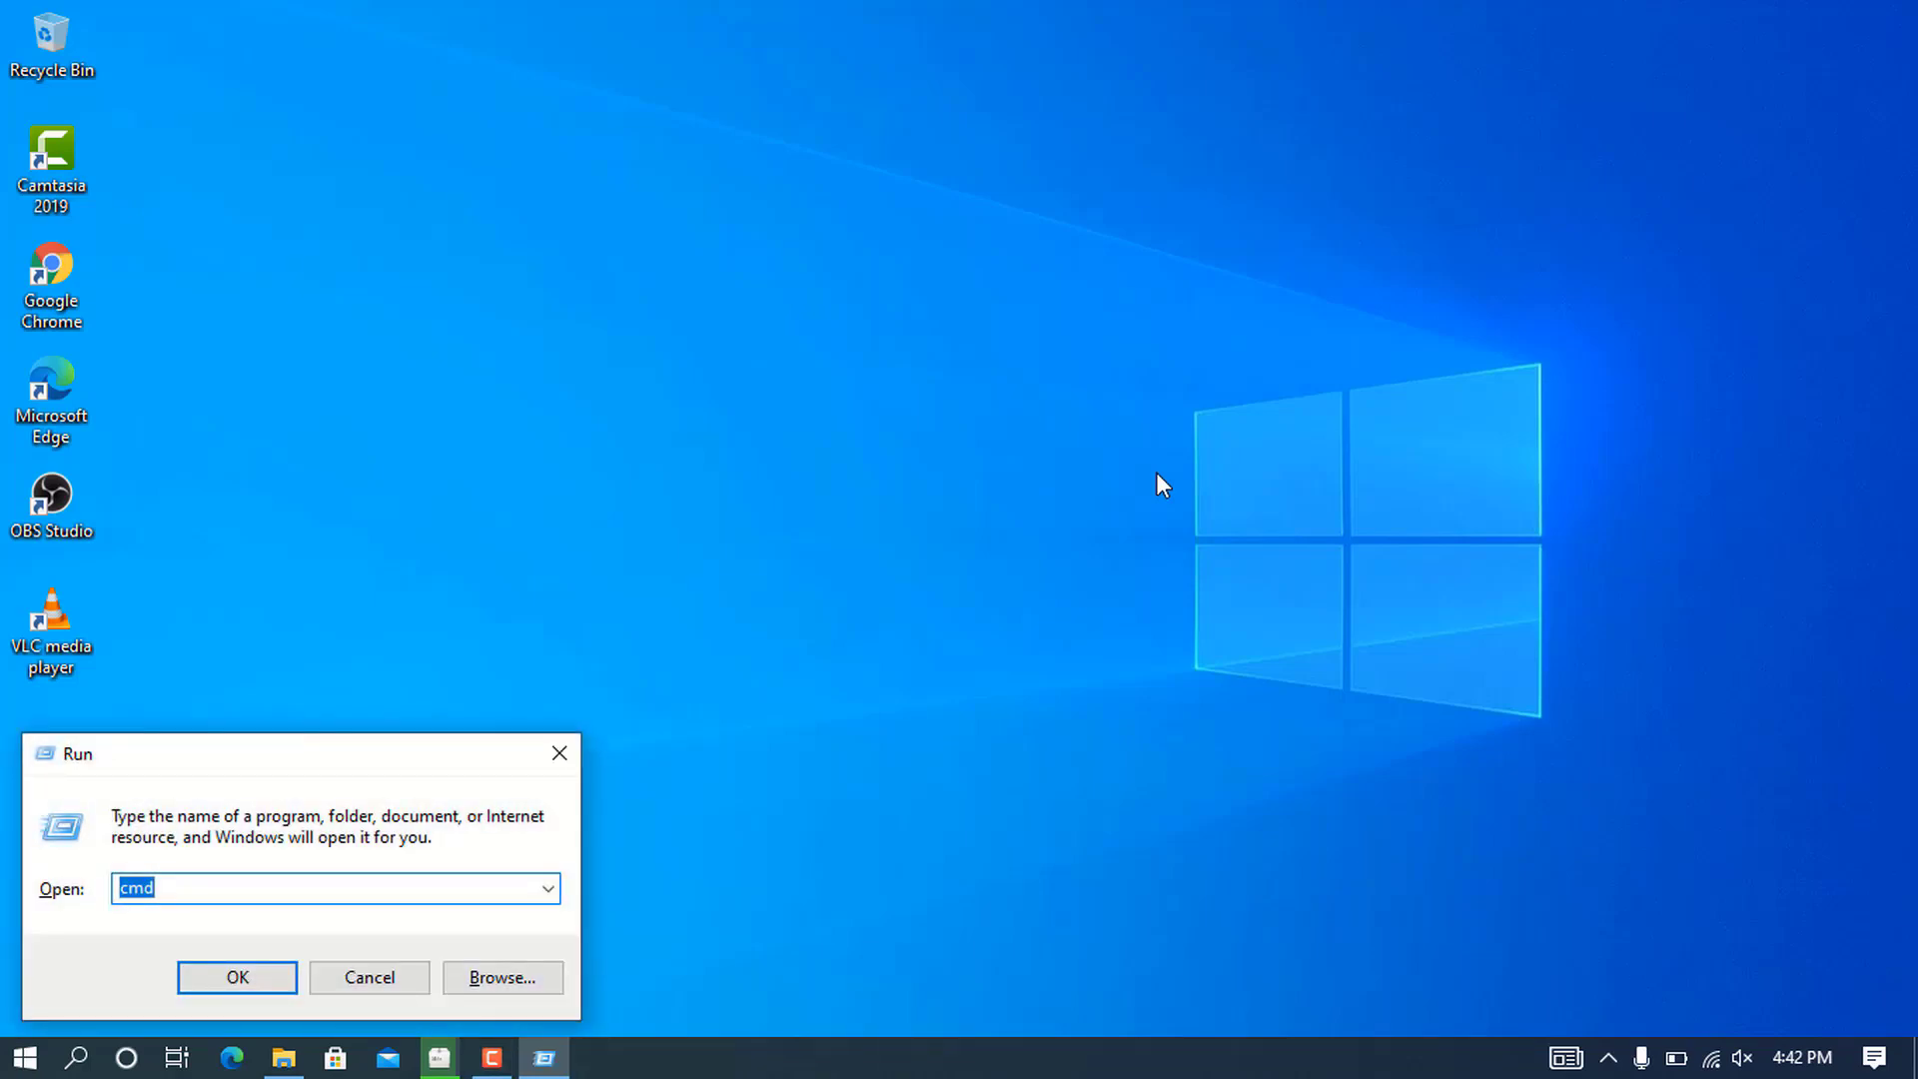
pyautogui.write('cmd')
pyautogui.press('Return')
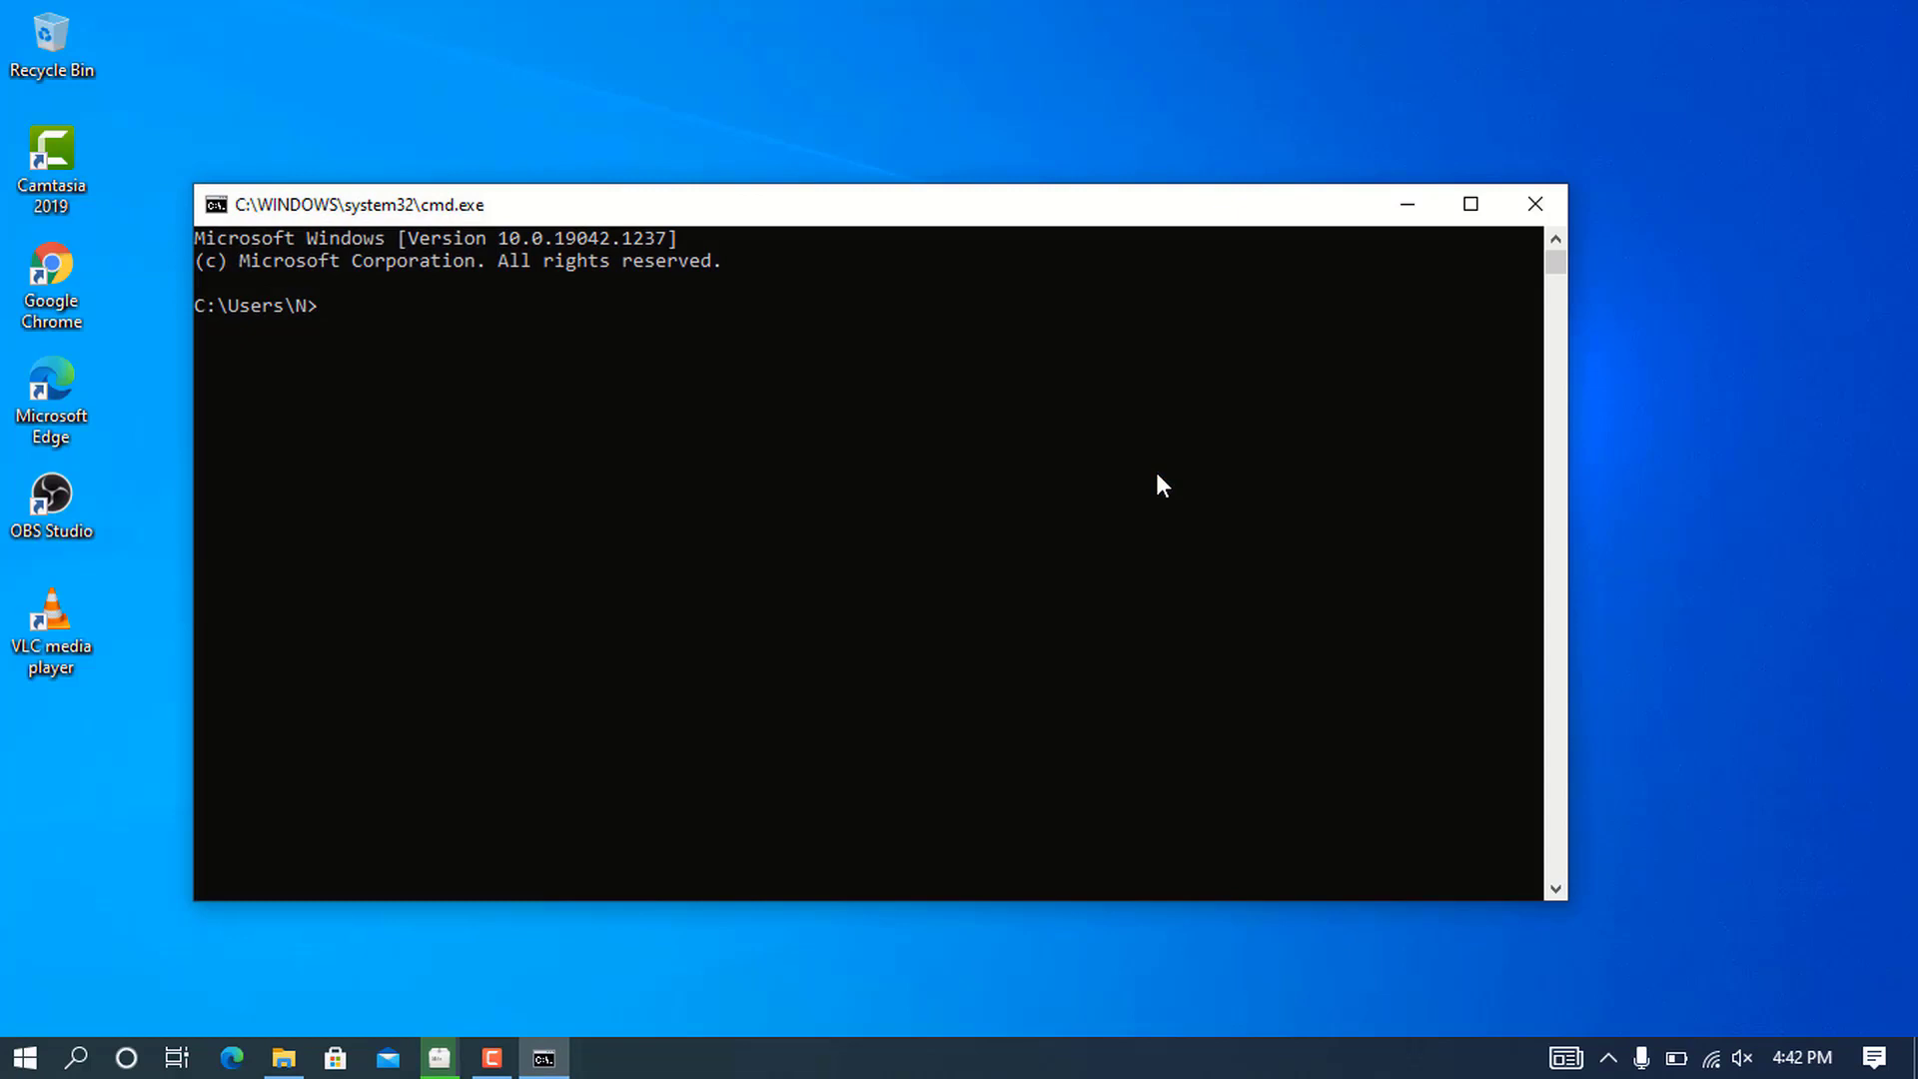
# - Run java --version and javac --version; both report 'not recognized'
pyautogui.write('java --version')
pyautogui.press('Return')
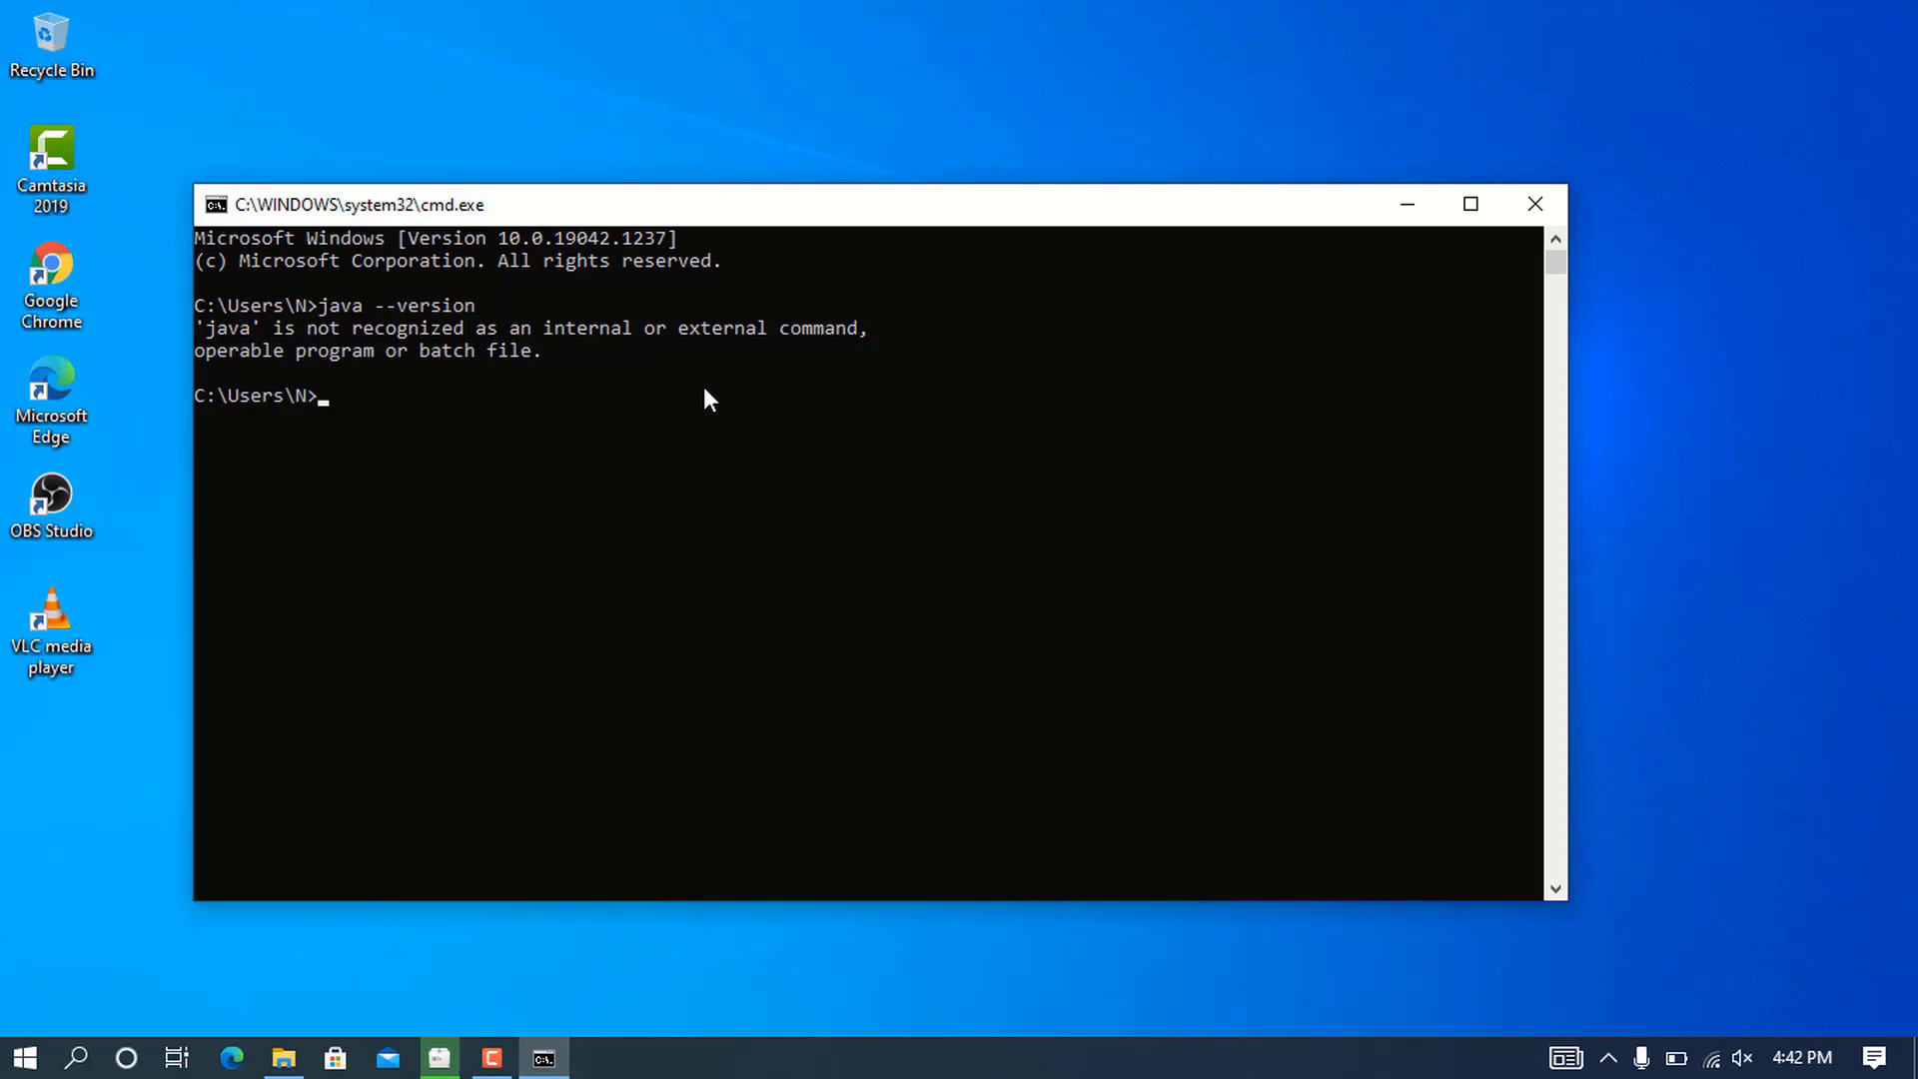
pyautogui.write('javac --version')
pyautogui.press('Return')
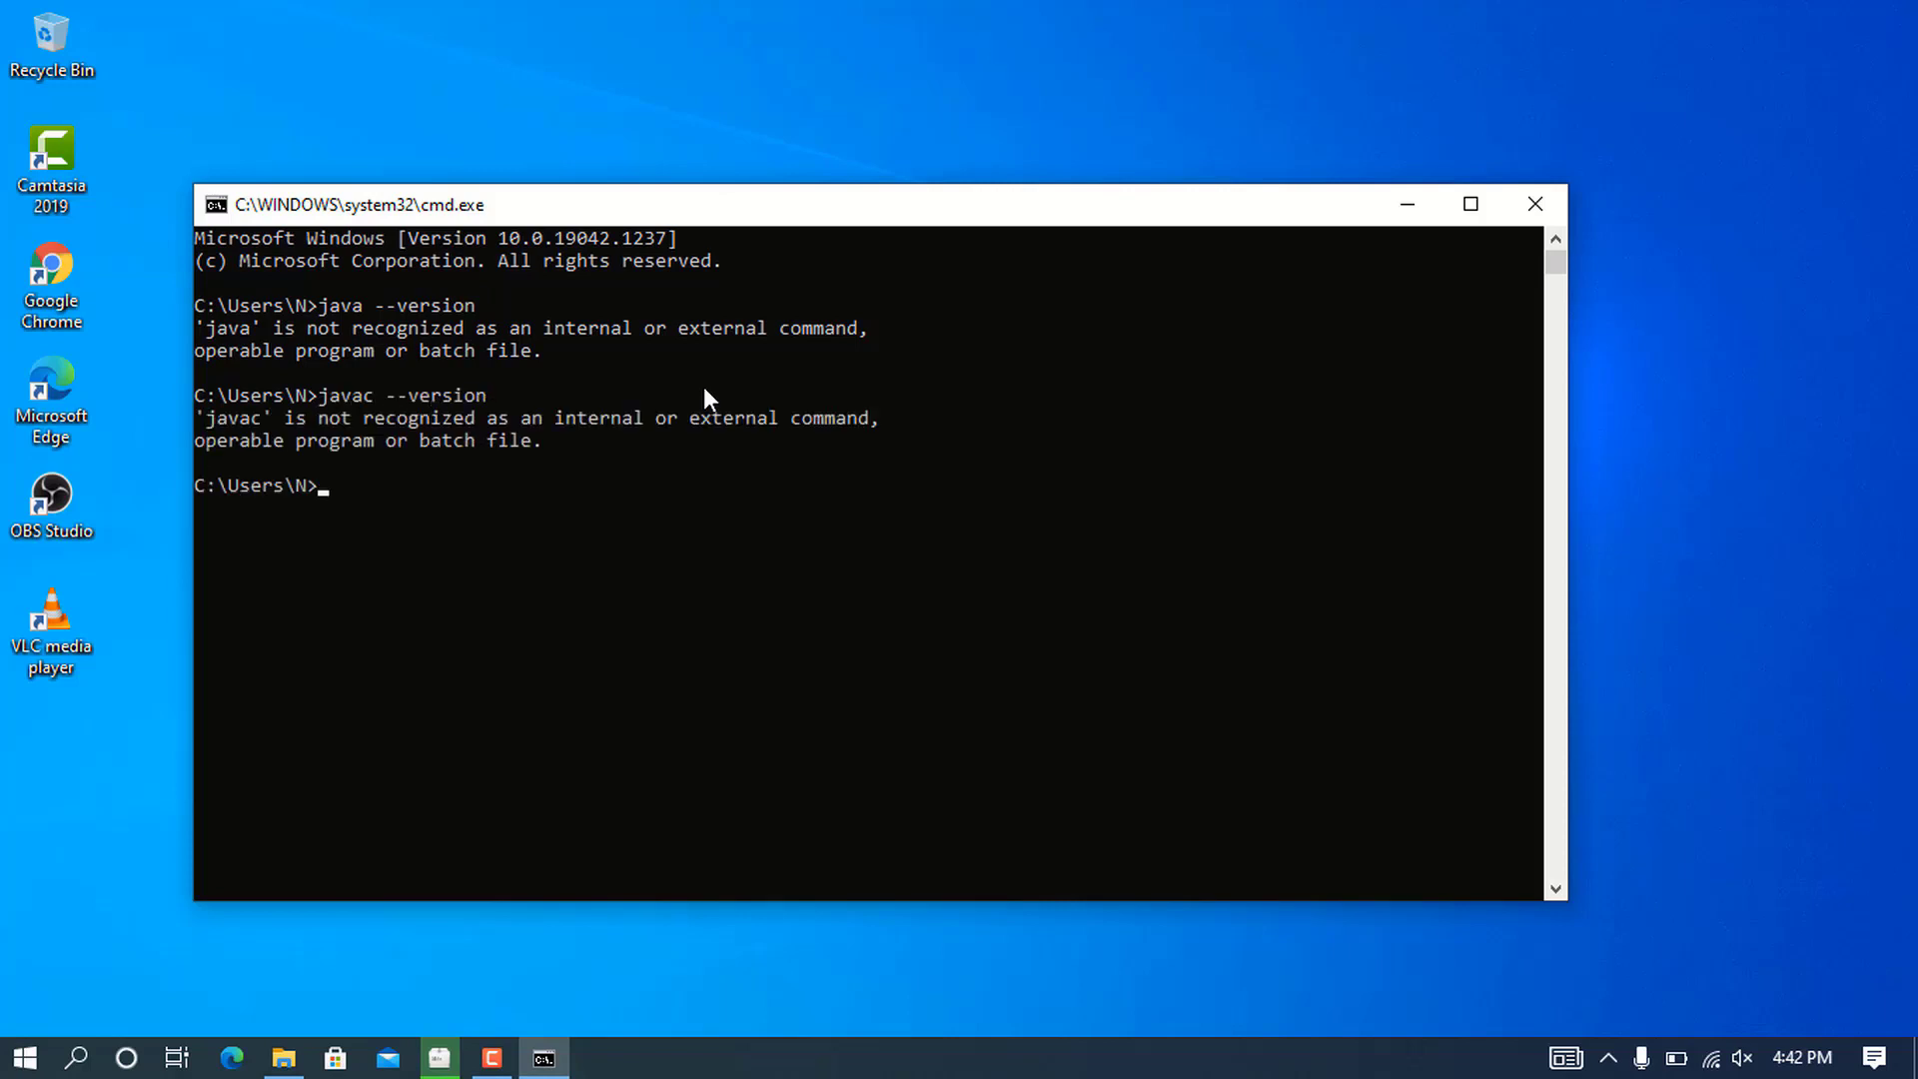
pyautogui.click(385, 508)
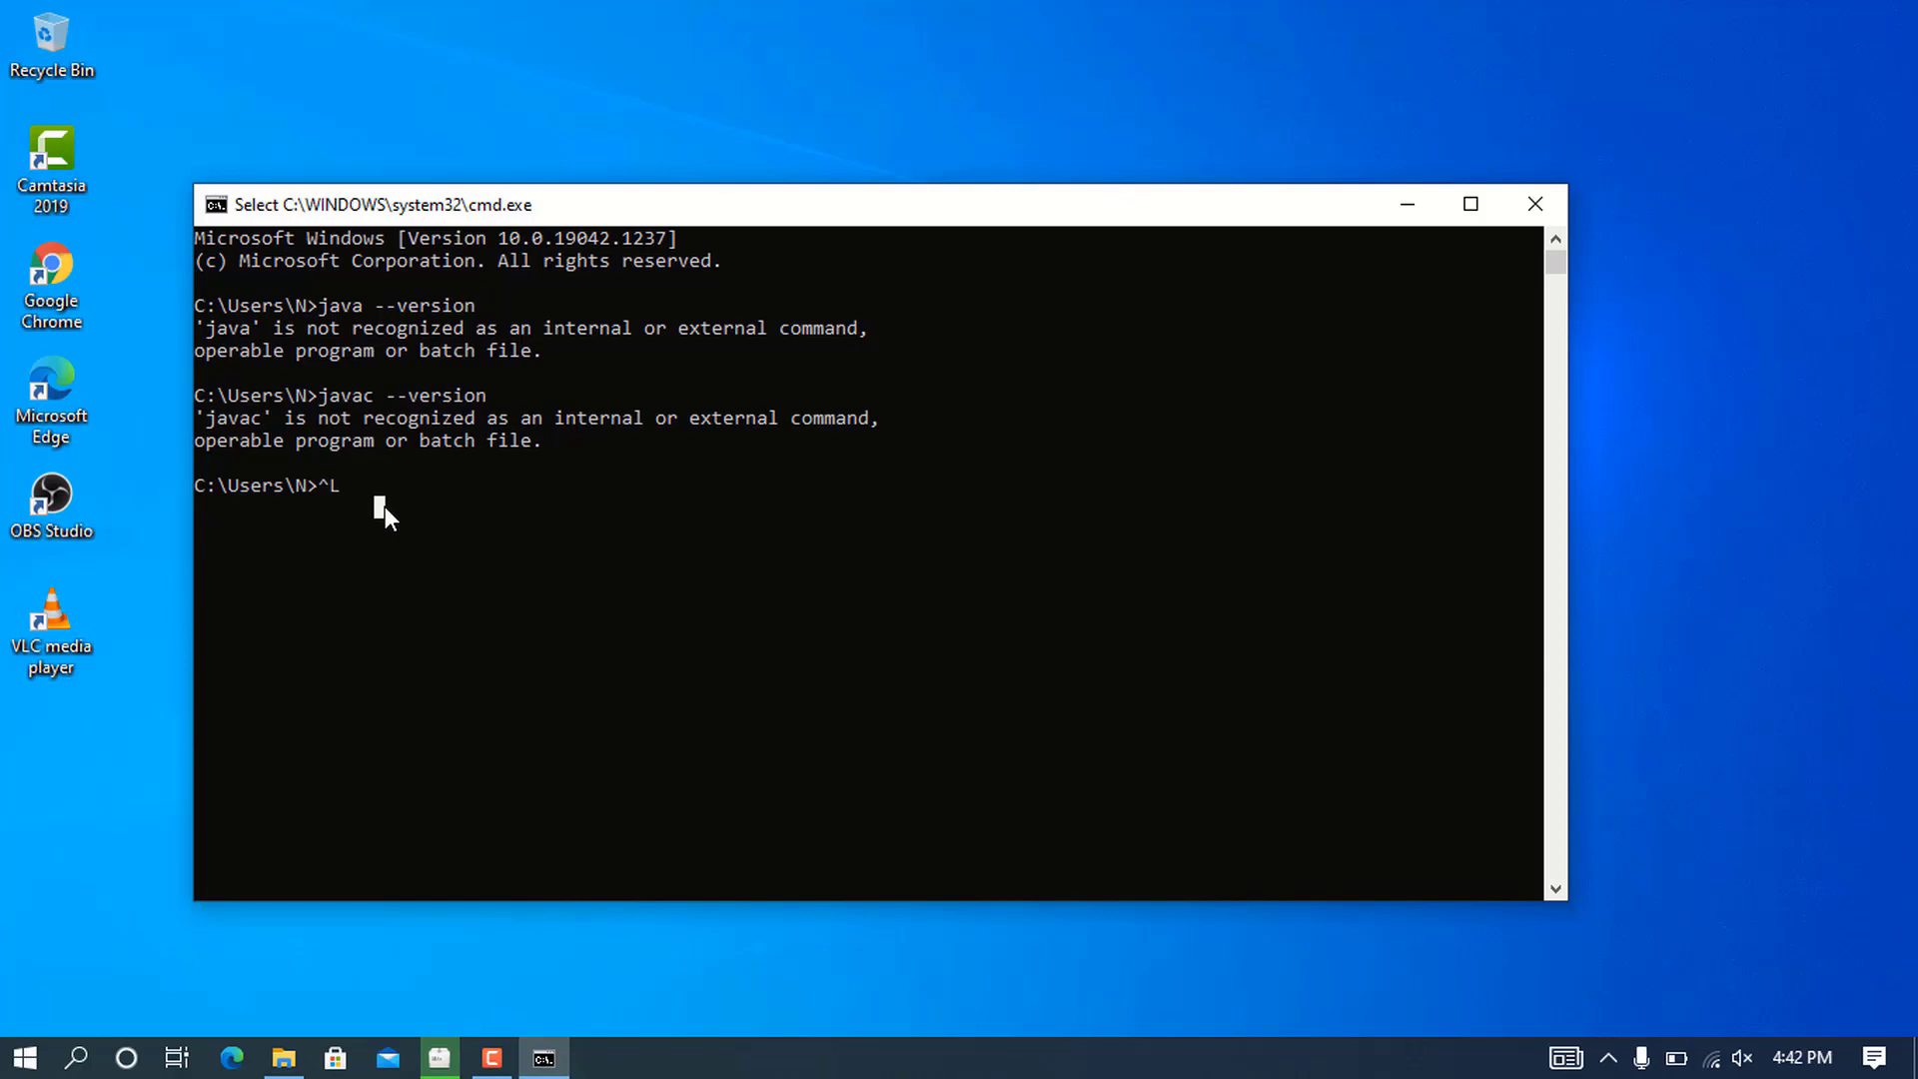
pyautogui.press('Escape')
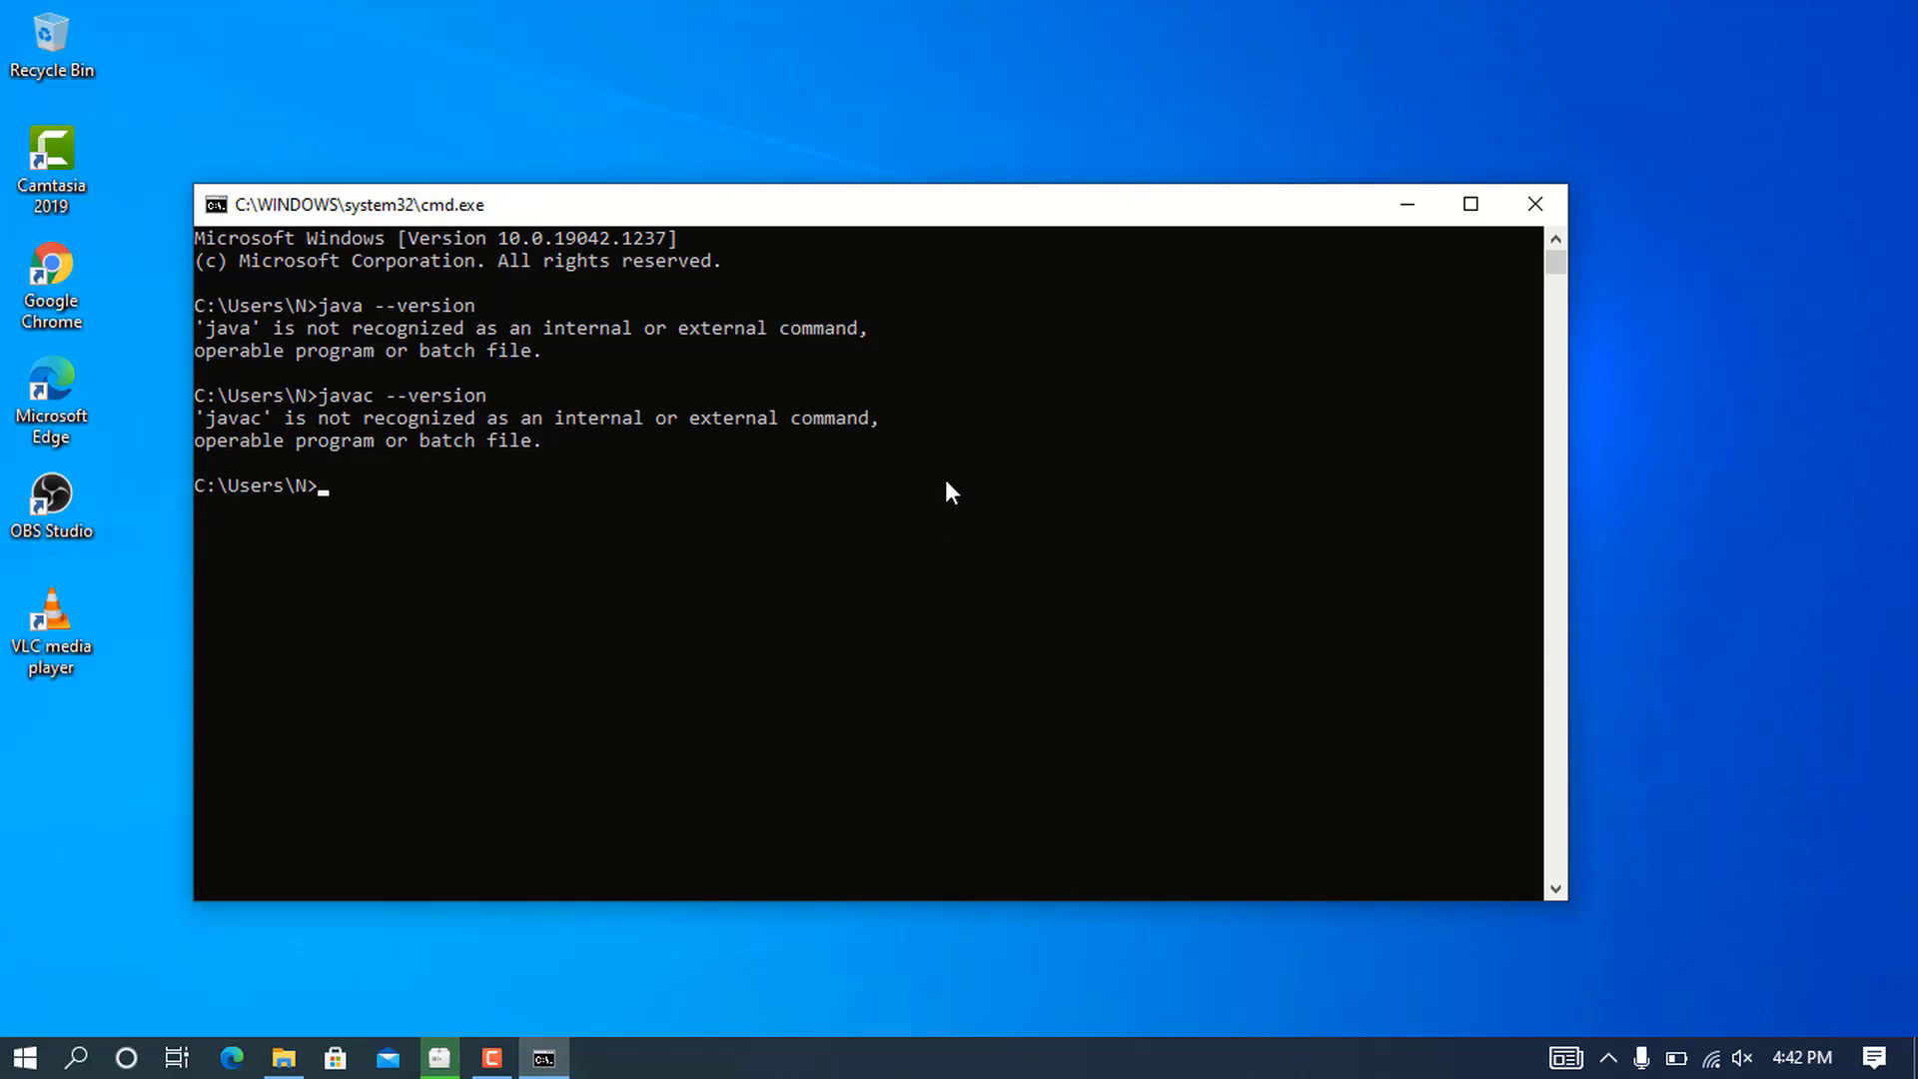
# - Close Command Prompt and search Google for 'java jdk' in Chrome
pyautogui.click(1535, 218)
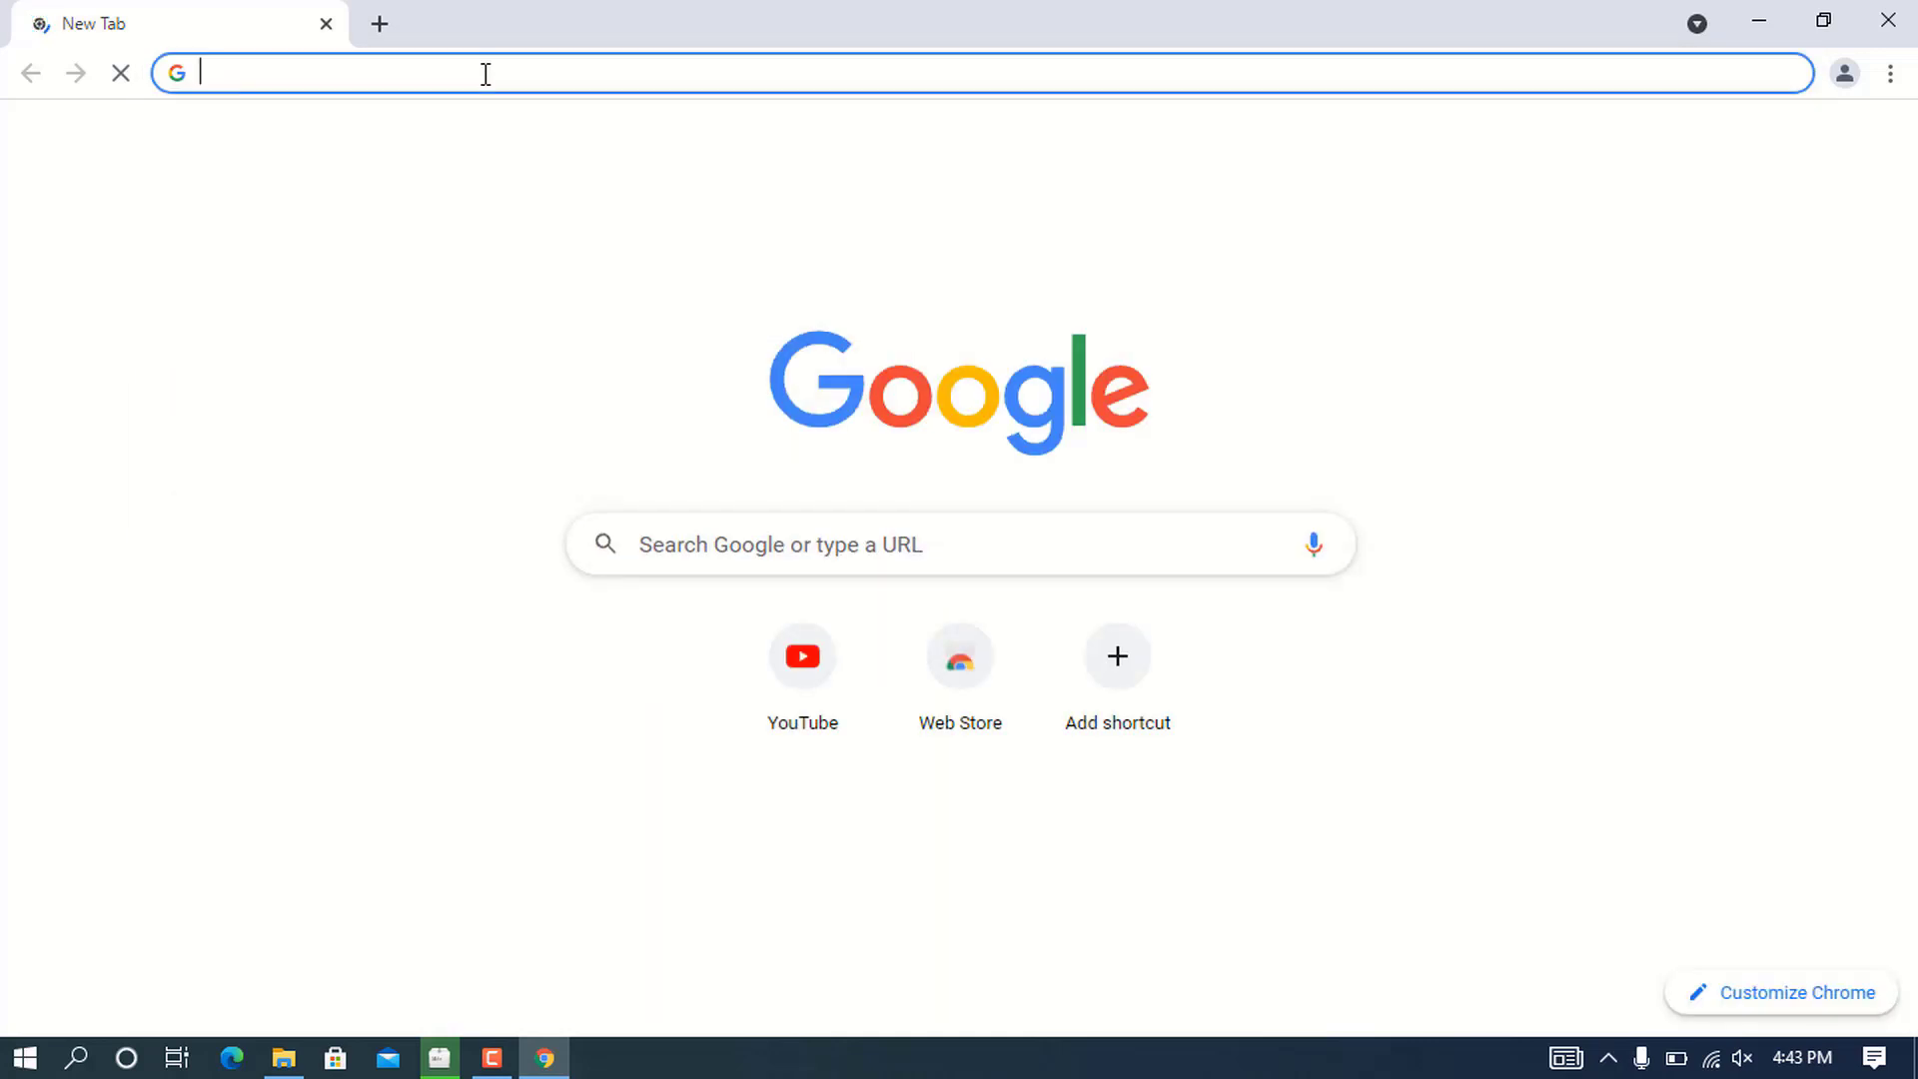
pyautogui.write('java jdk')
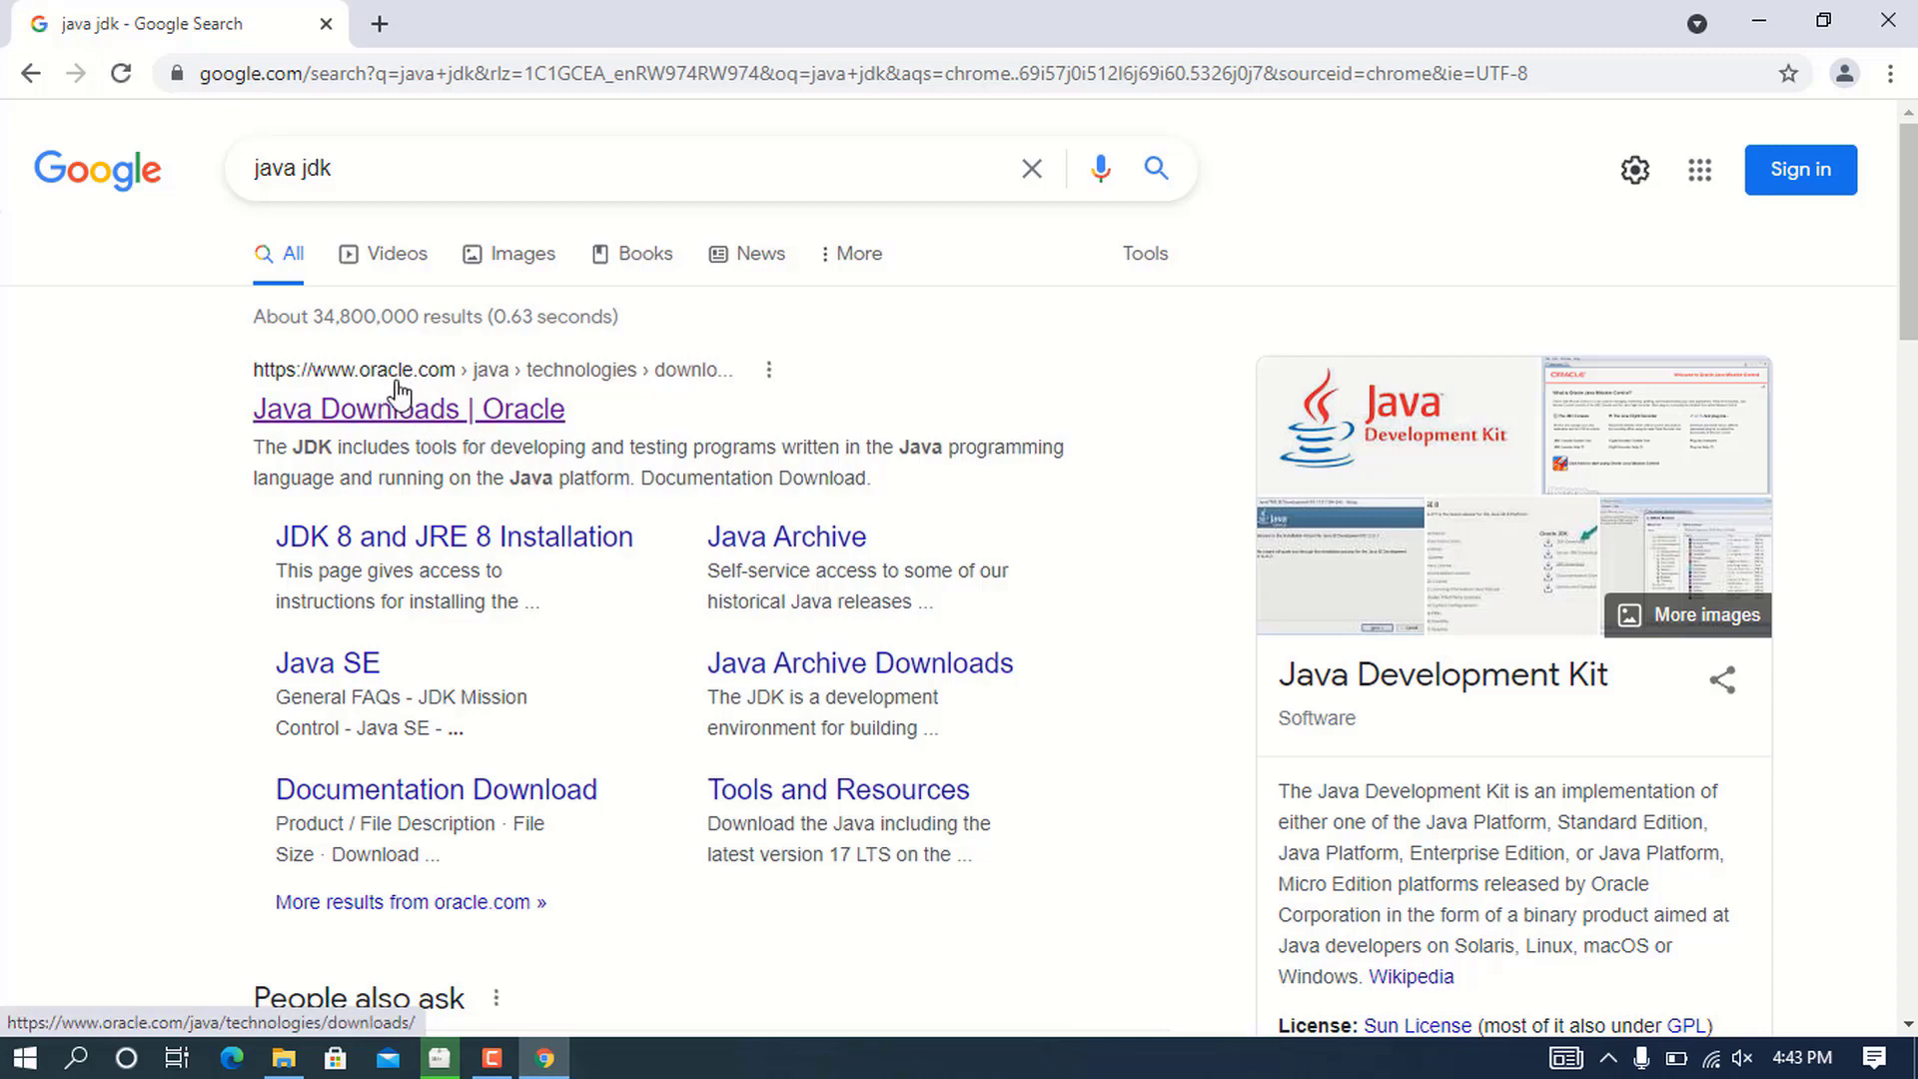
# - Open the Java Downloads | Oracle result and scroll to the Java SE Development Kit 17 table
pyautogui.click(447, 424)
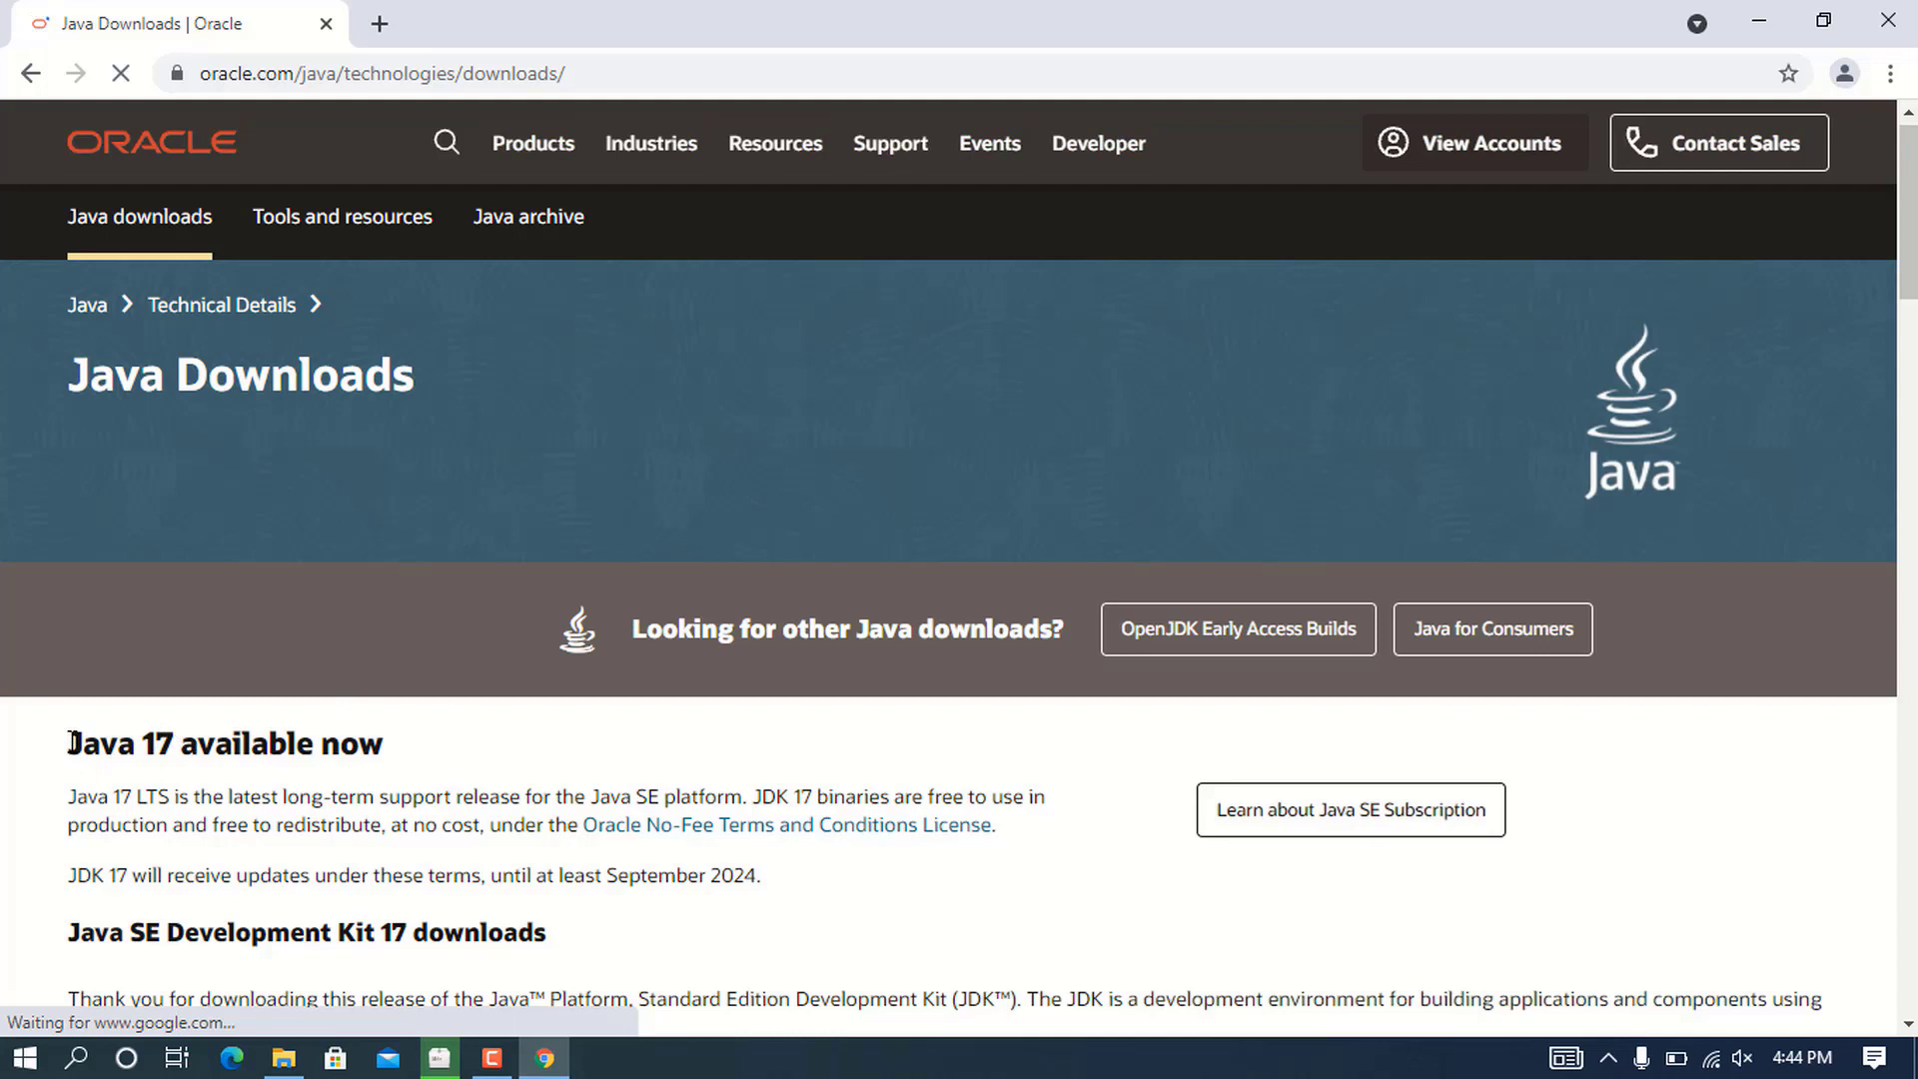
pyautogui.moveTo(70, 741); pyautogui.dragTo(395, 761)
pyautogui.click(480, 758)
pyautogui.scroll(-1, 480, 739)
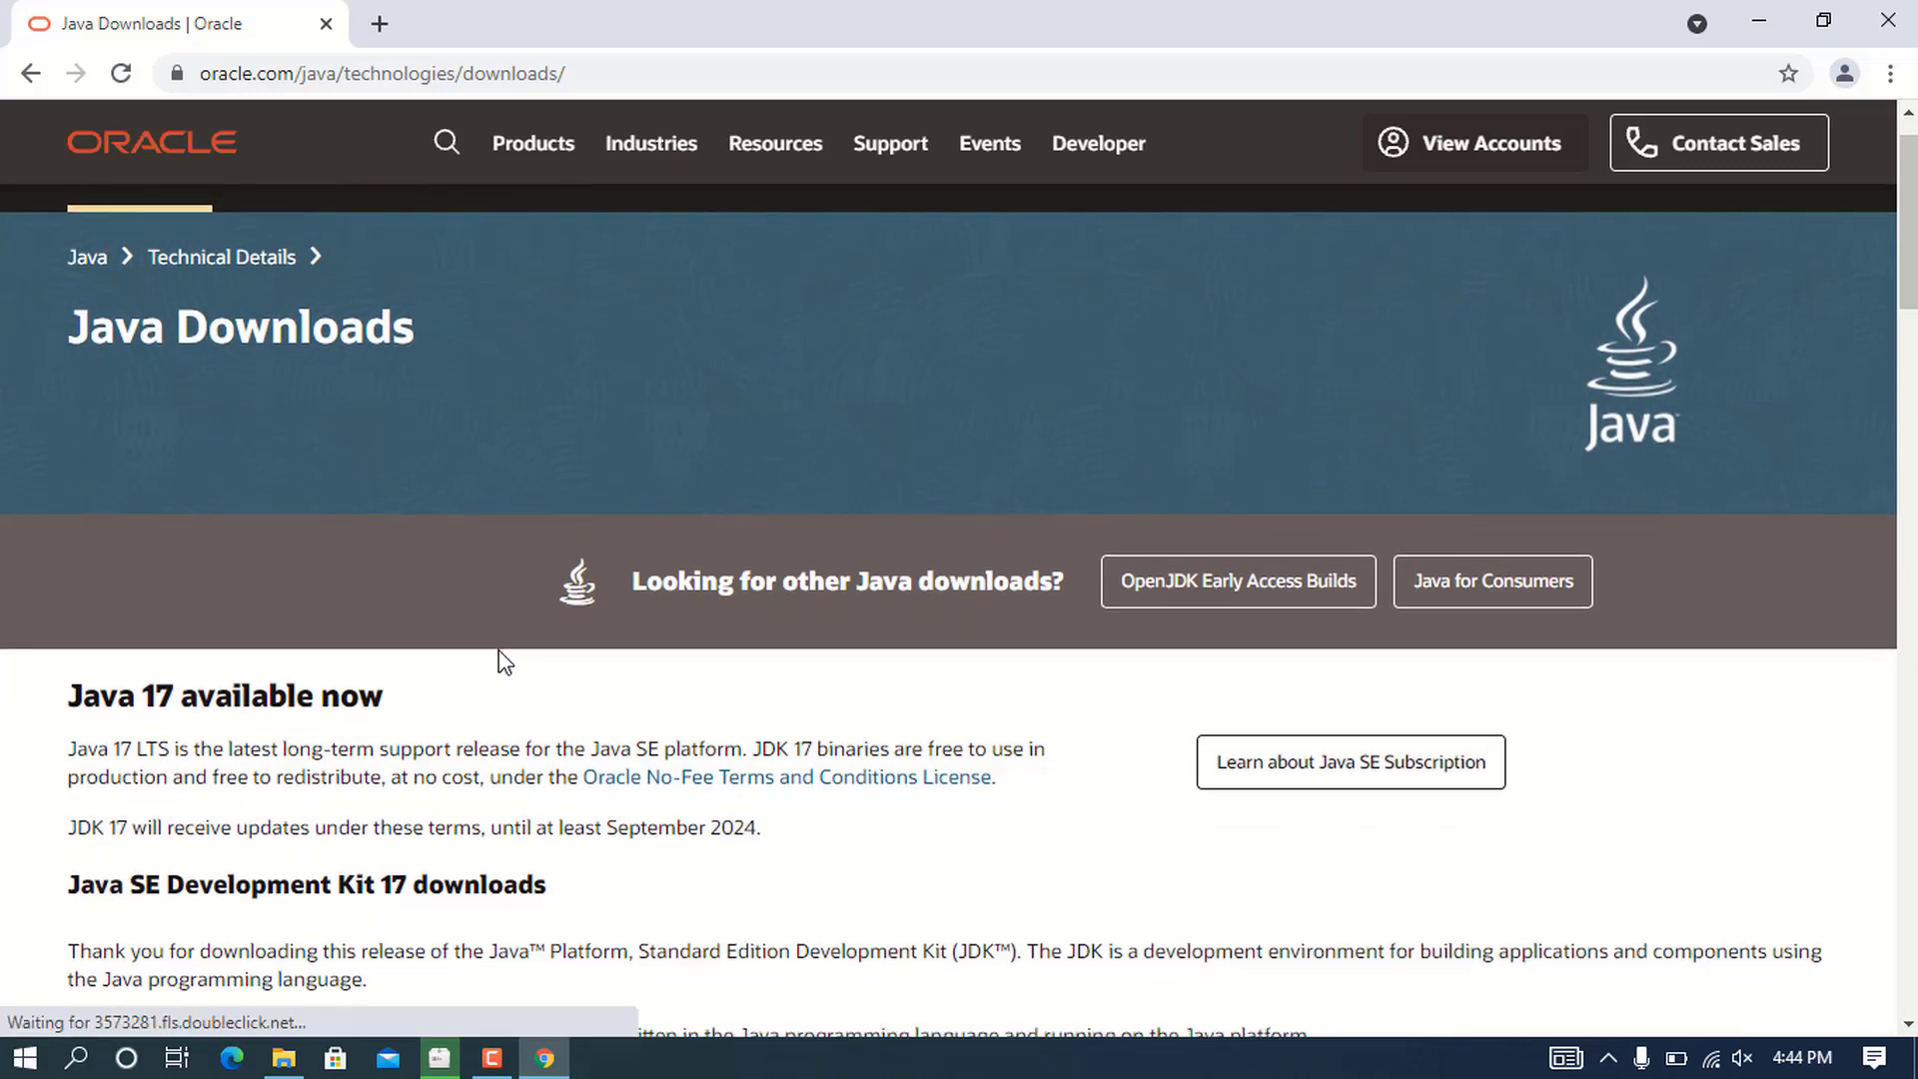
pyautogui.scroll(-1, 502, 656)
pyautogui.scroll(-1, 571, 447)
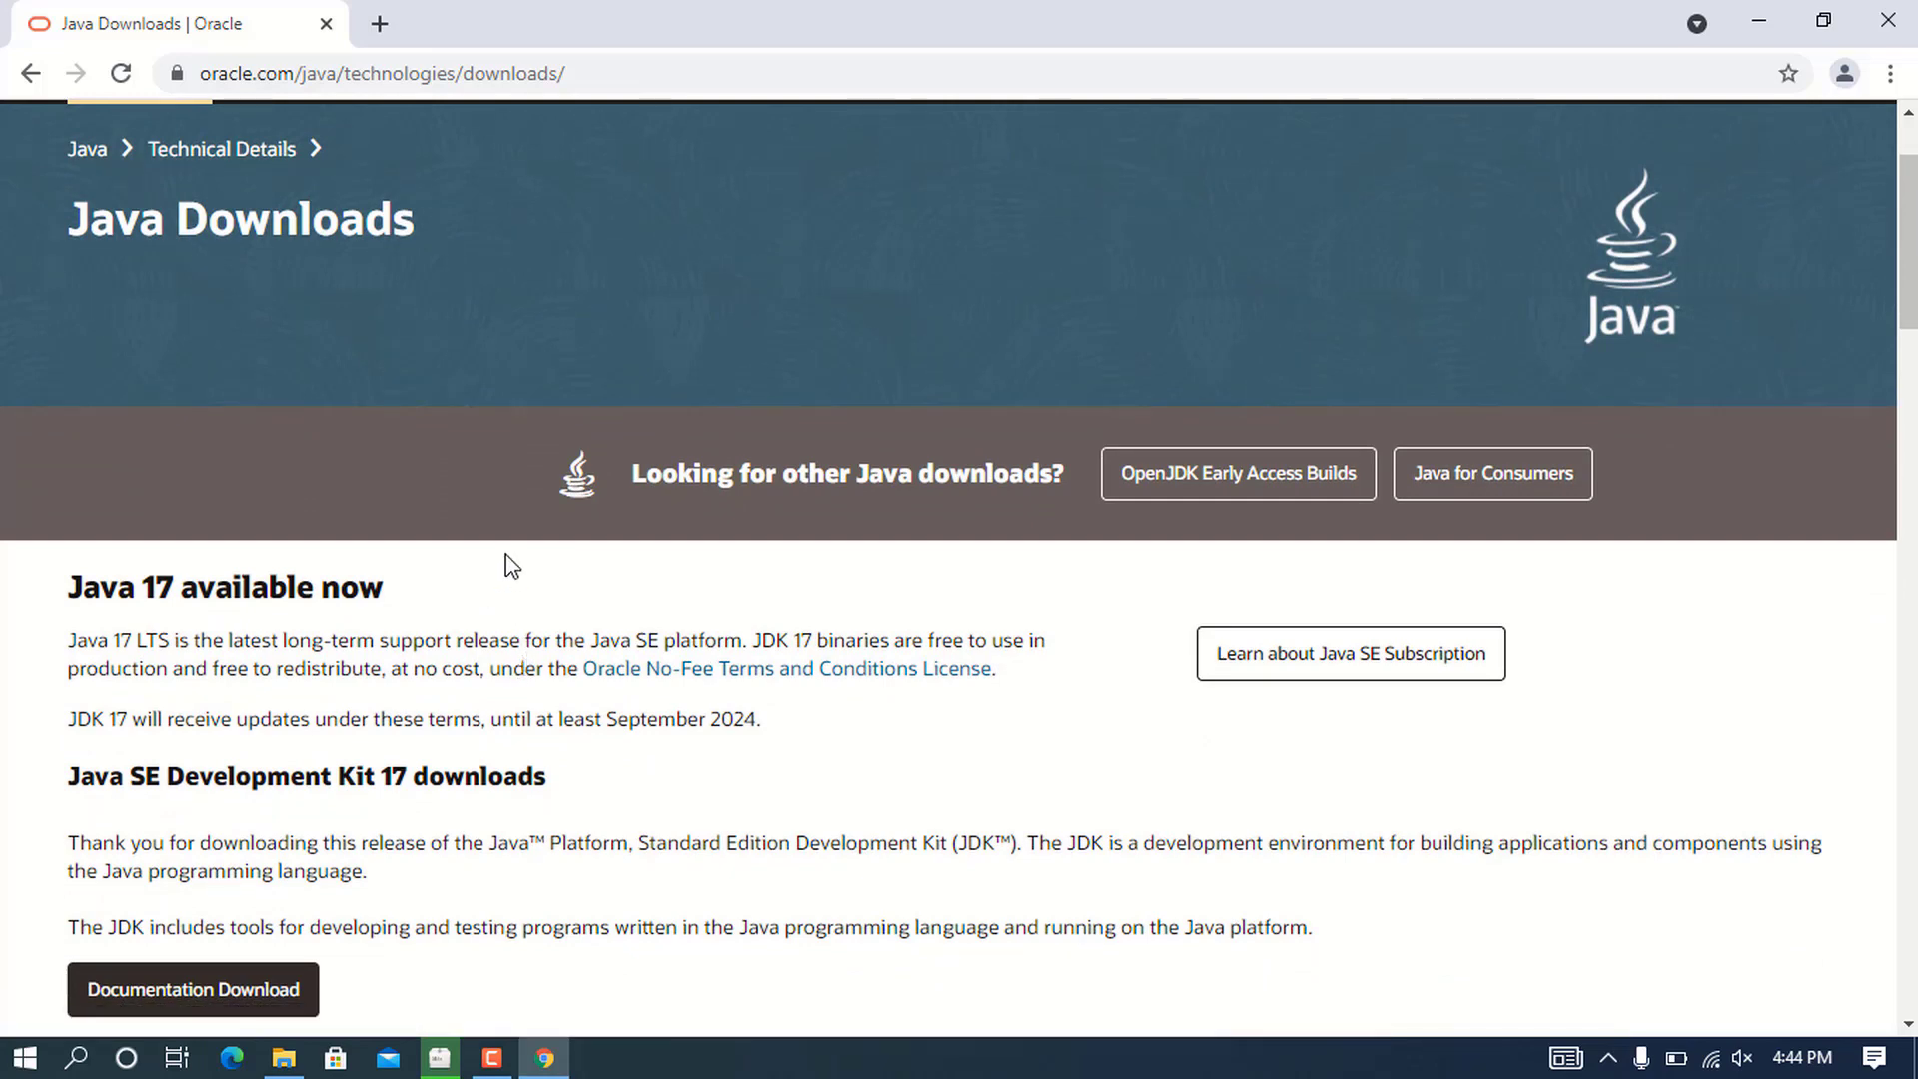
pyautogui.scroll(-3, 510, 625)
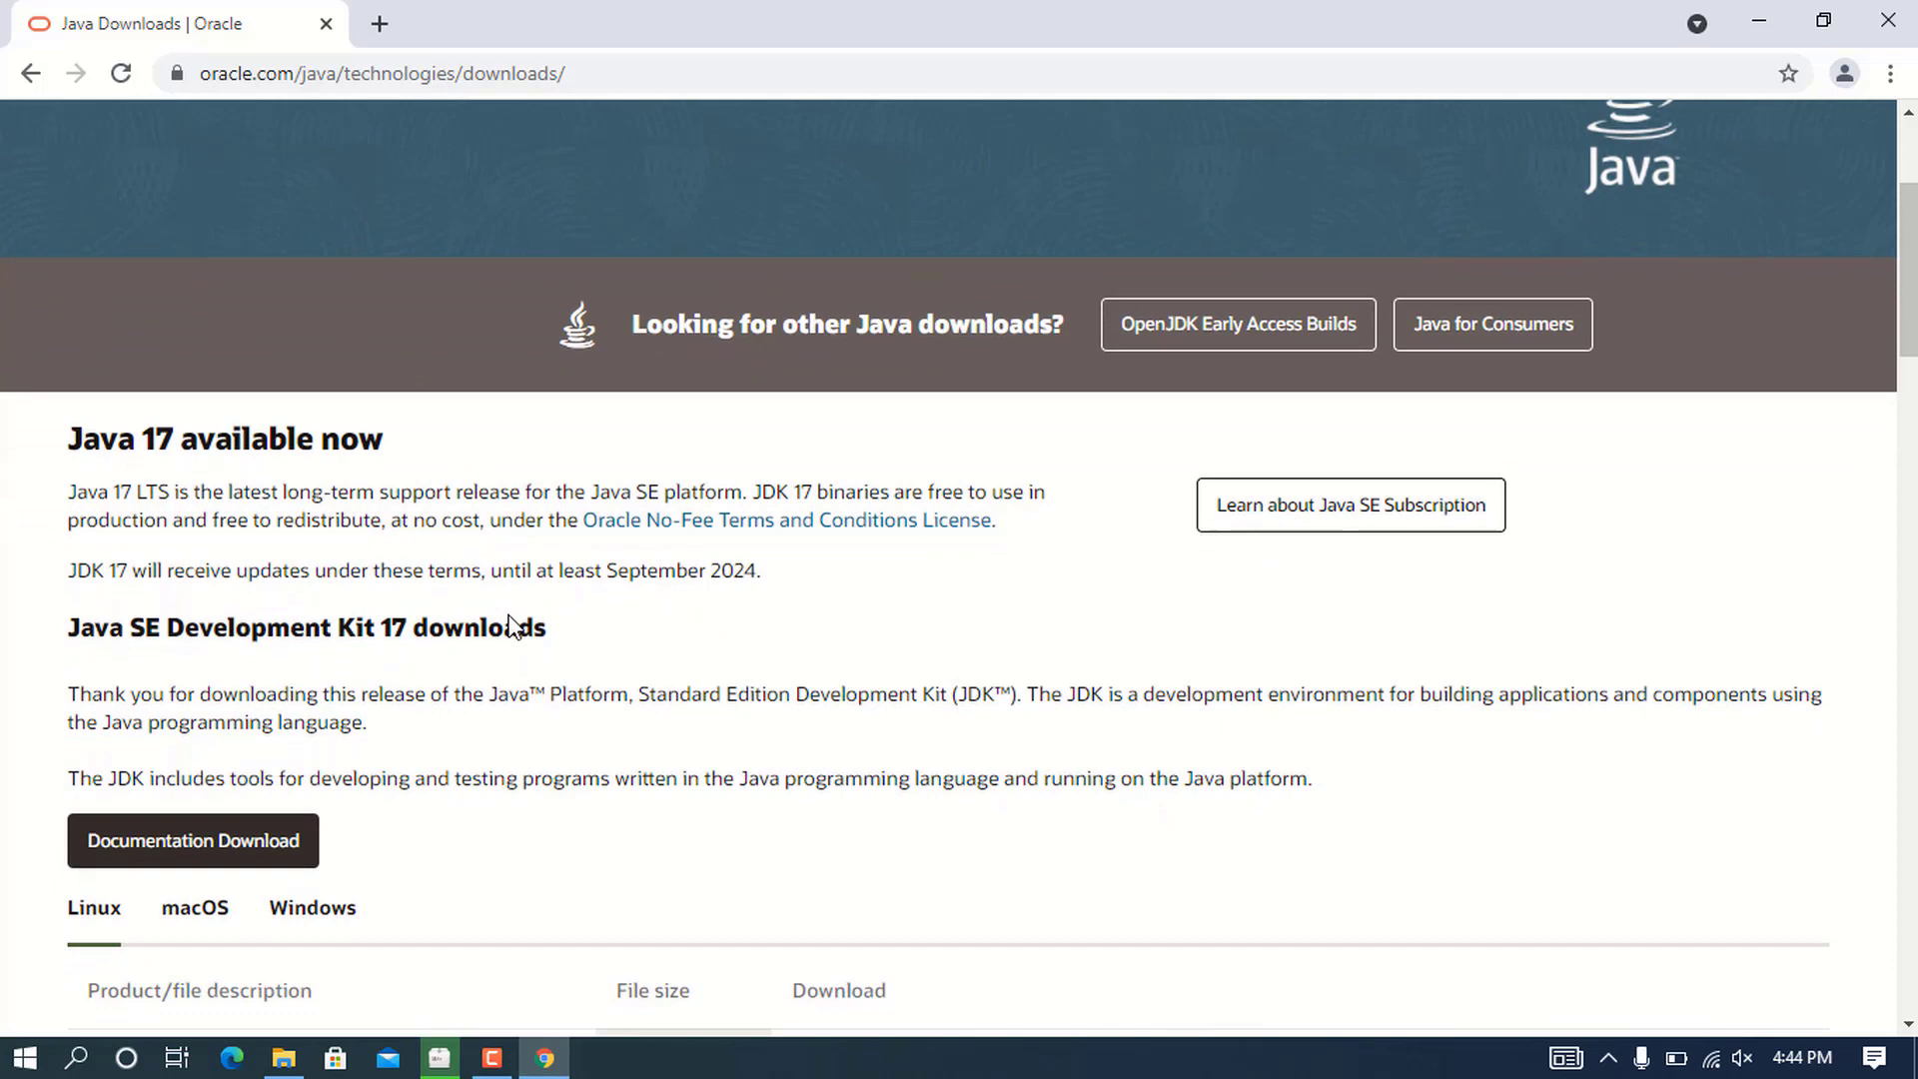
pyautogui.scroll(1, 512, 624)
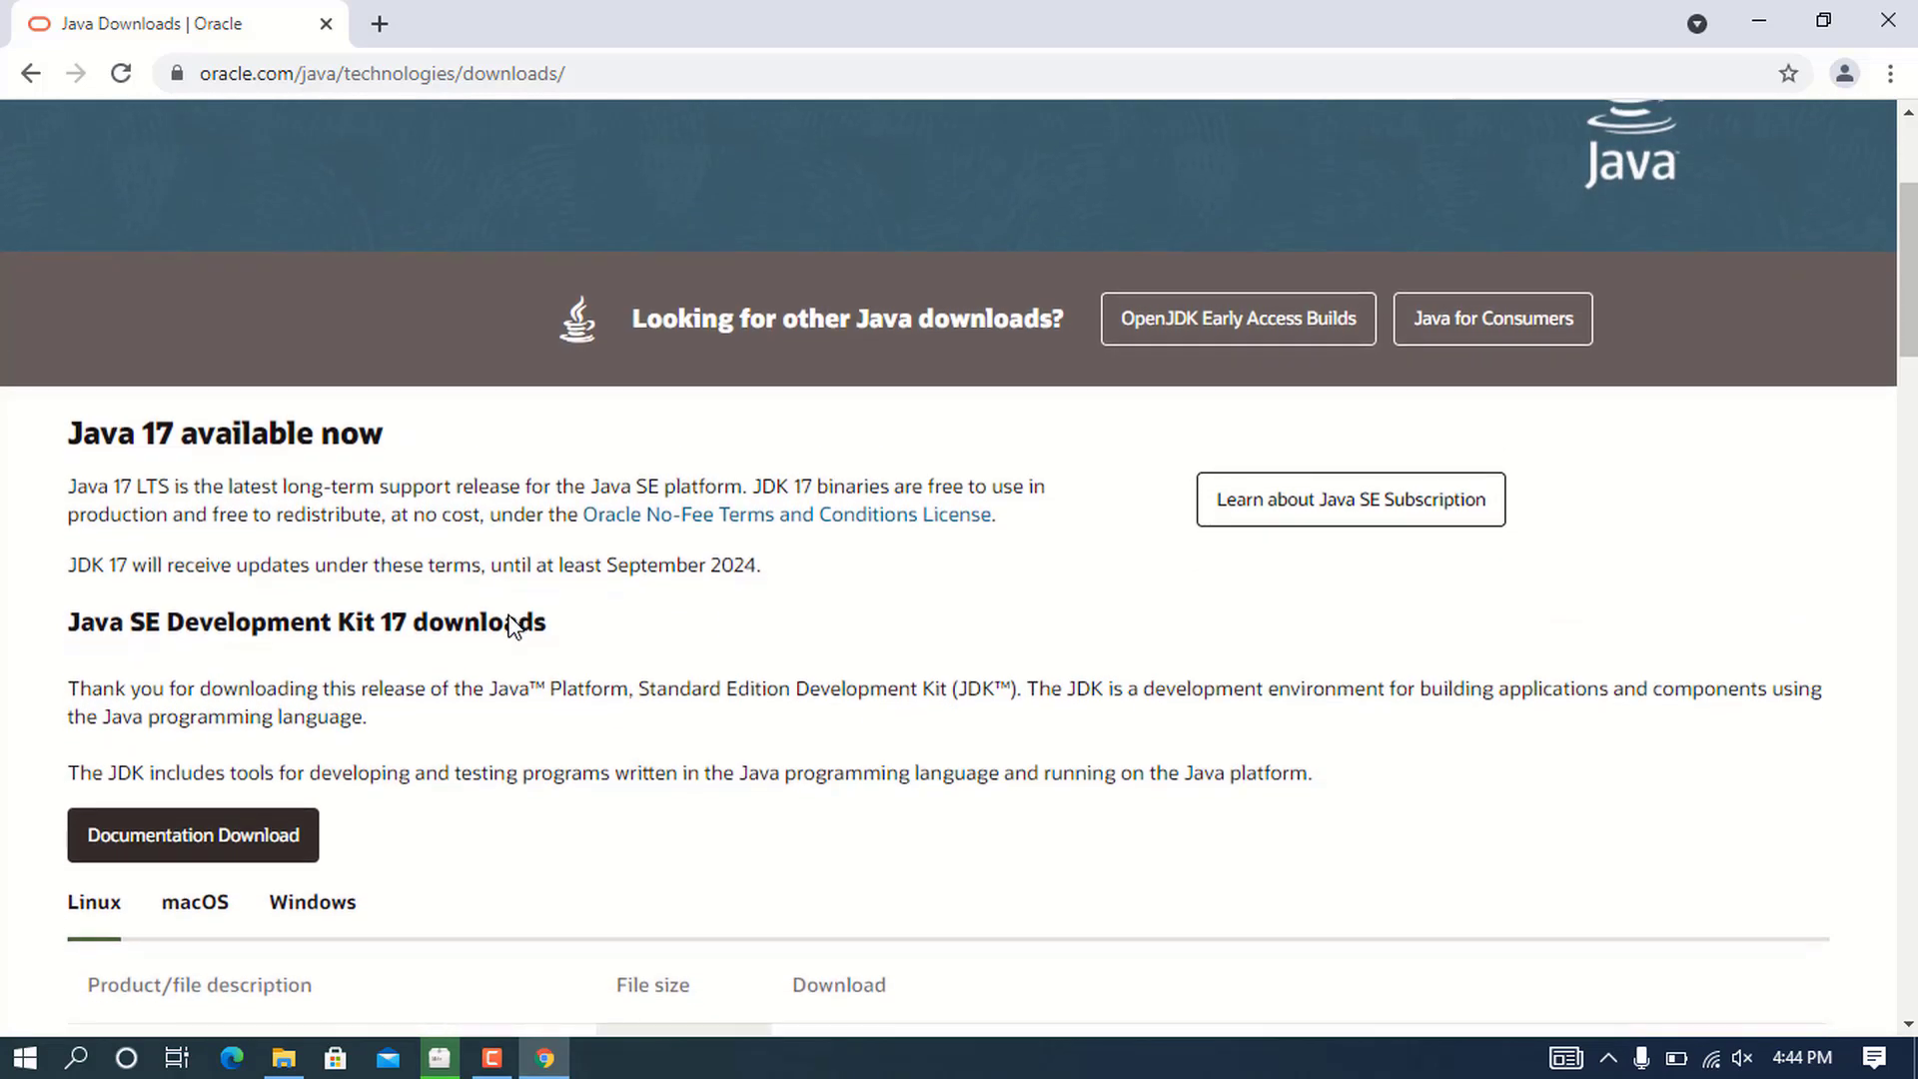
pyautogui.scroll(-2, 512, 624)
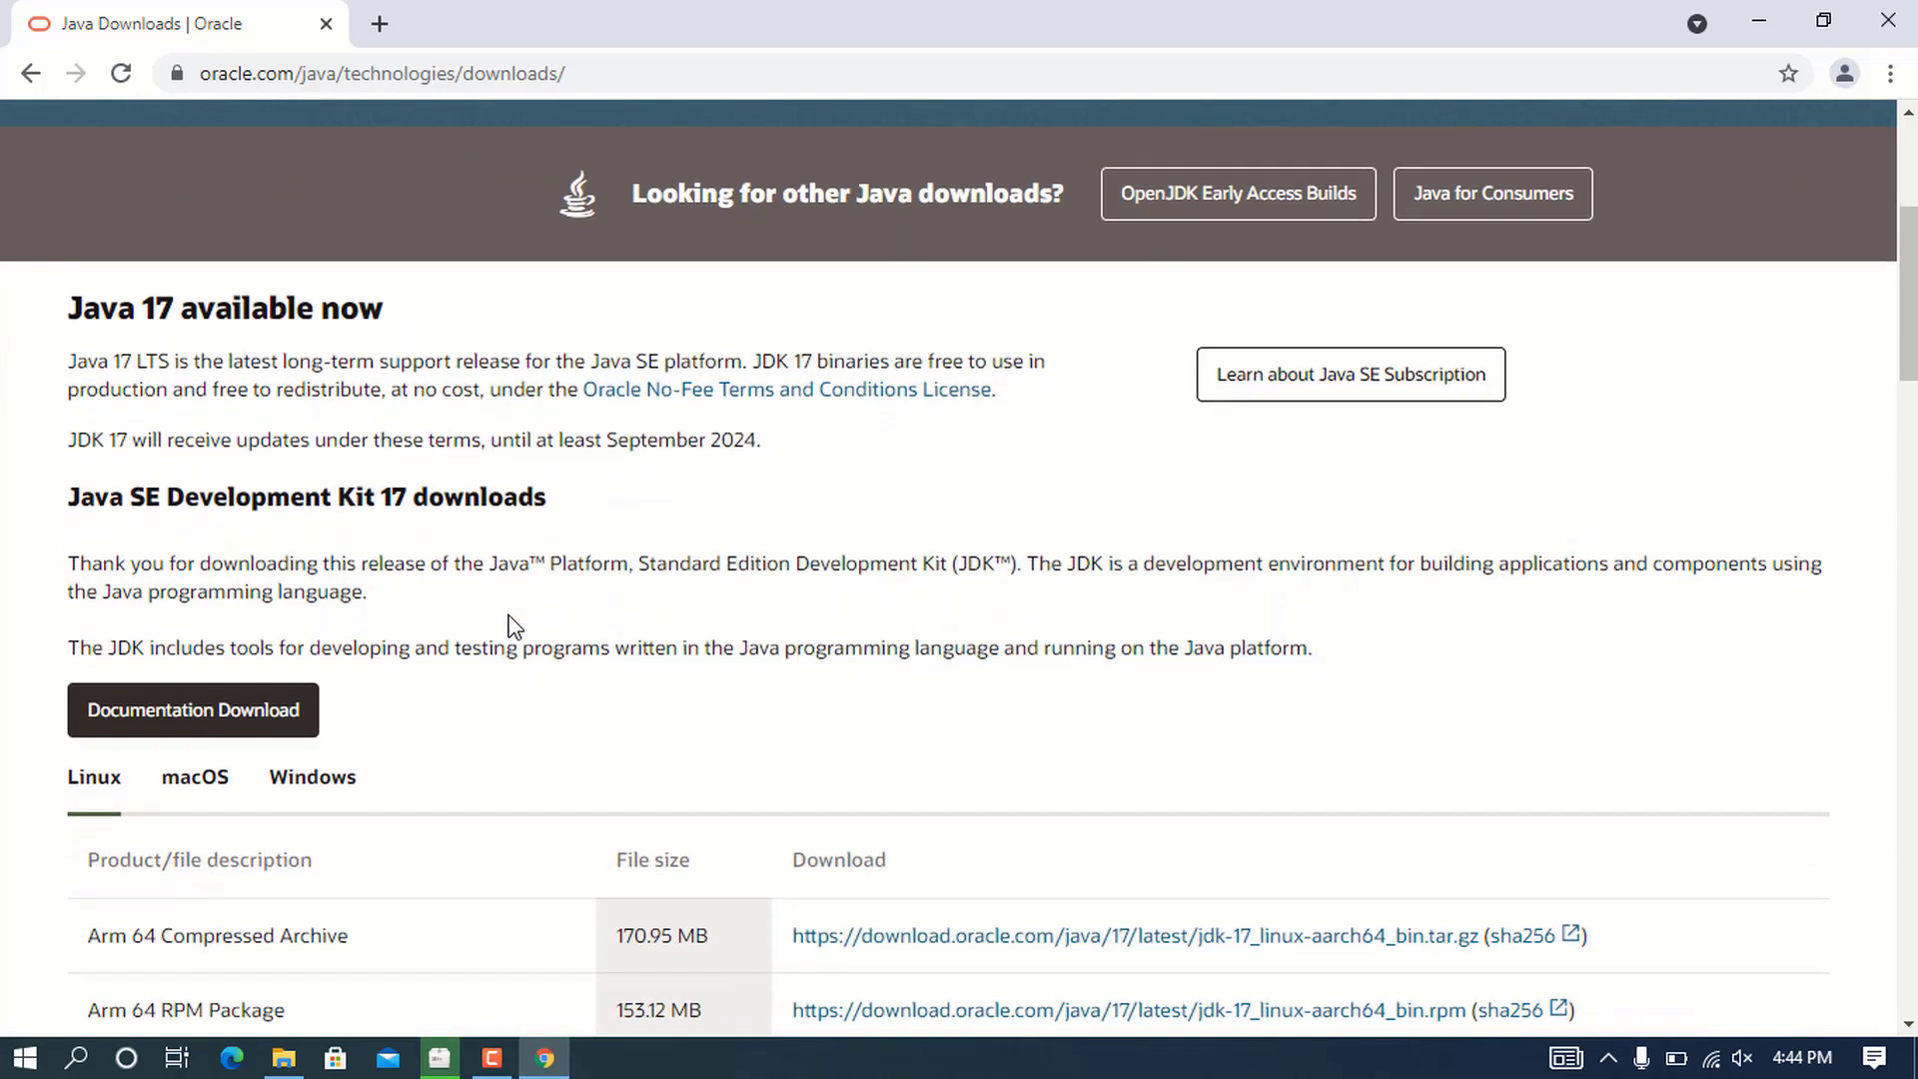
pyautogui.scroll(-2, 510, 625)
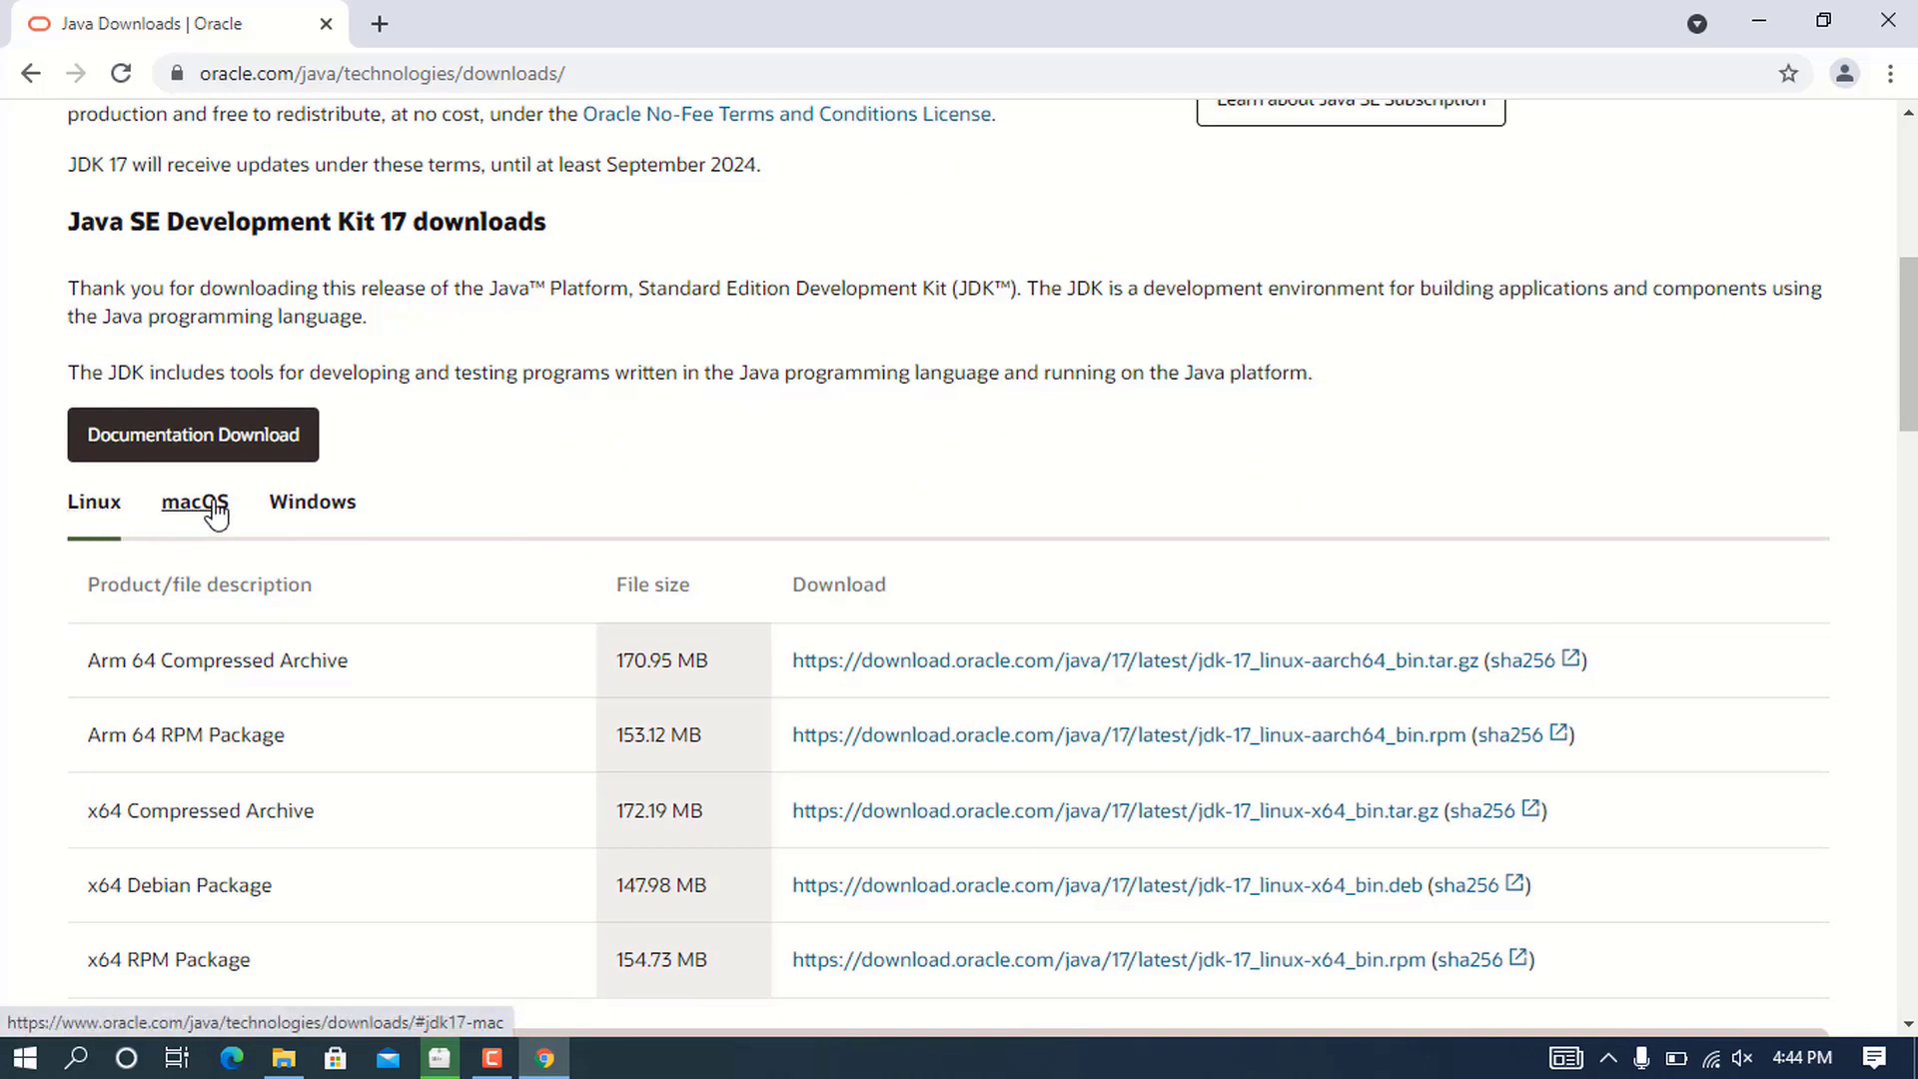
# - Start downloading the Windows x64 JDK 17 installer .exe
pyautogui.click(313, 502)
pyautogui.scroll(-1, 471, 604)
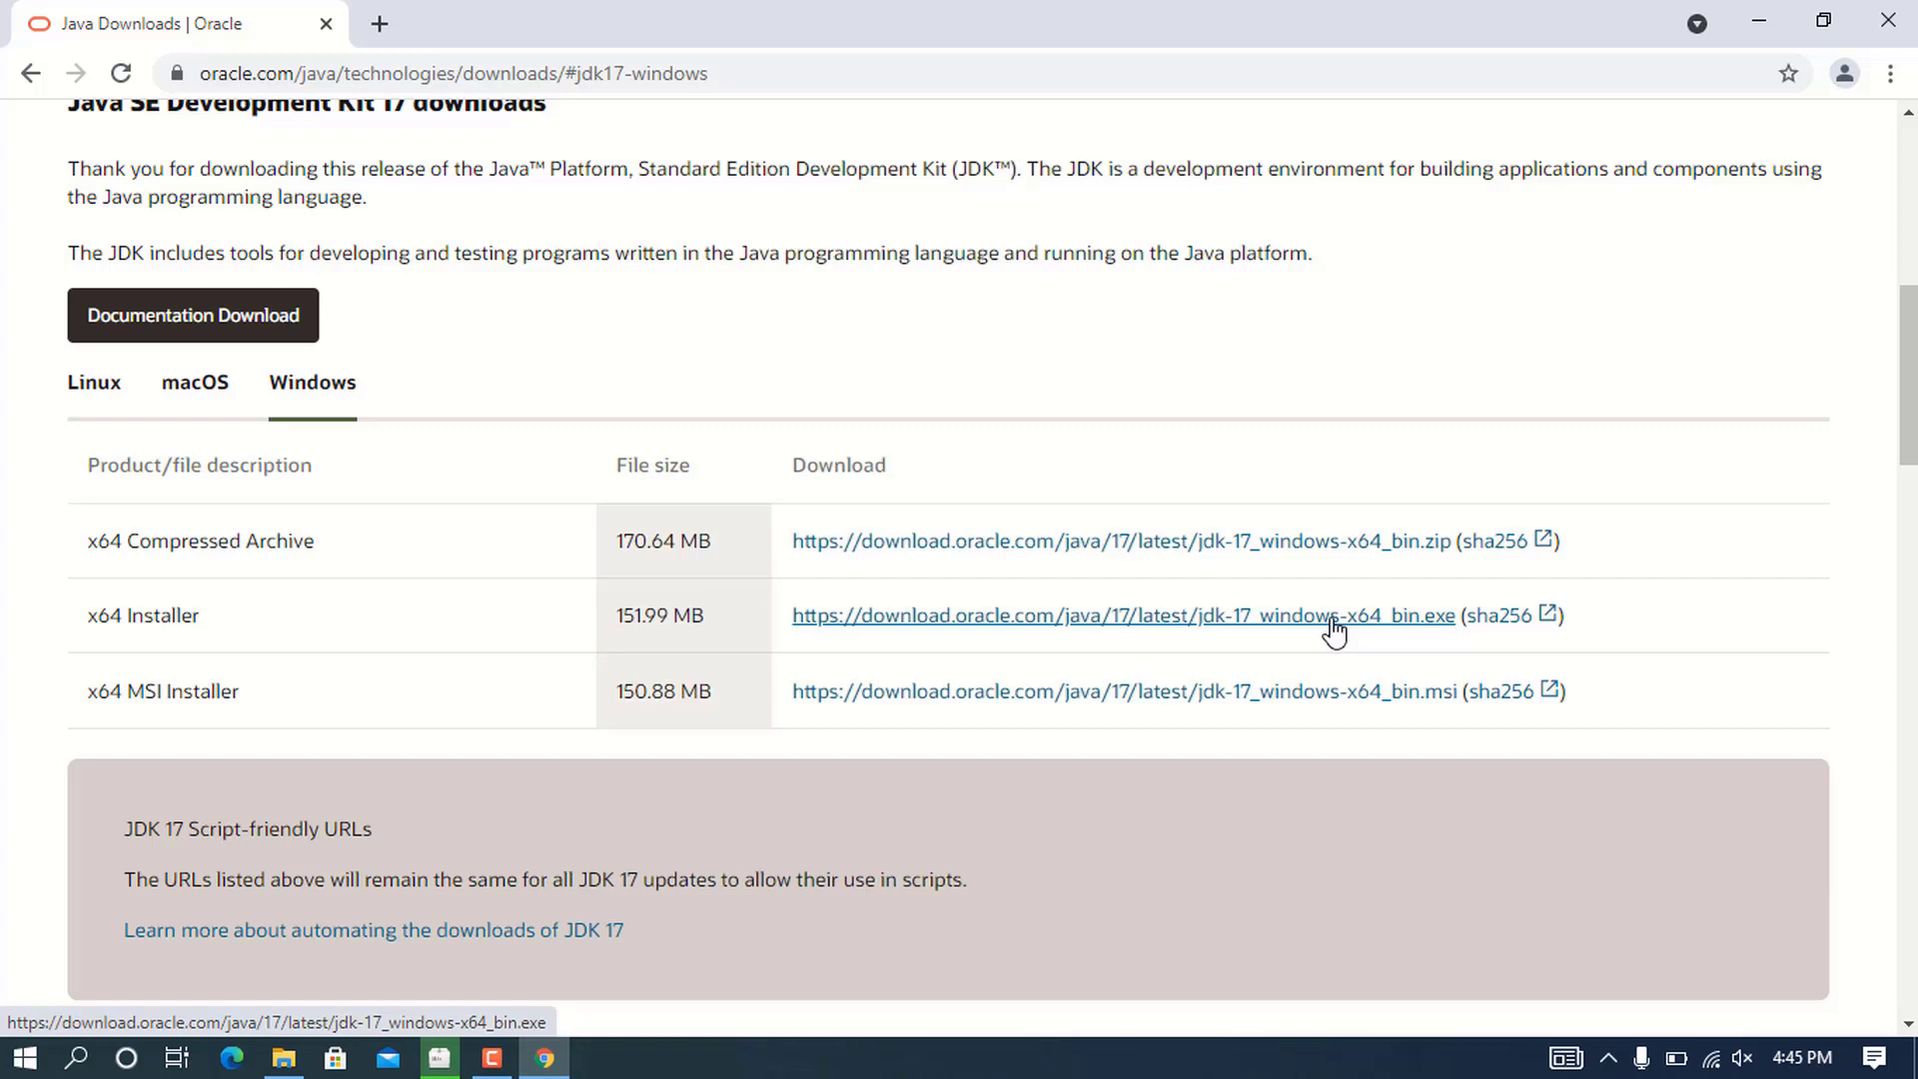
pyautogui.click(1331, 621)
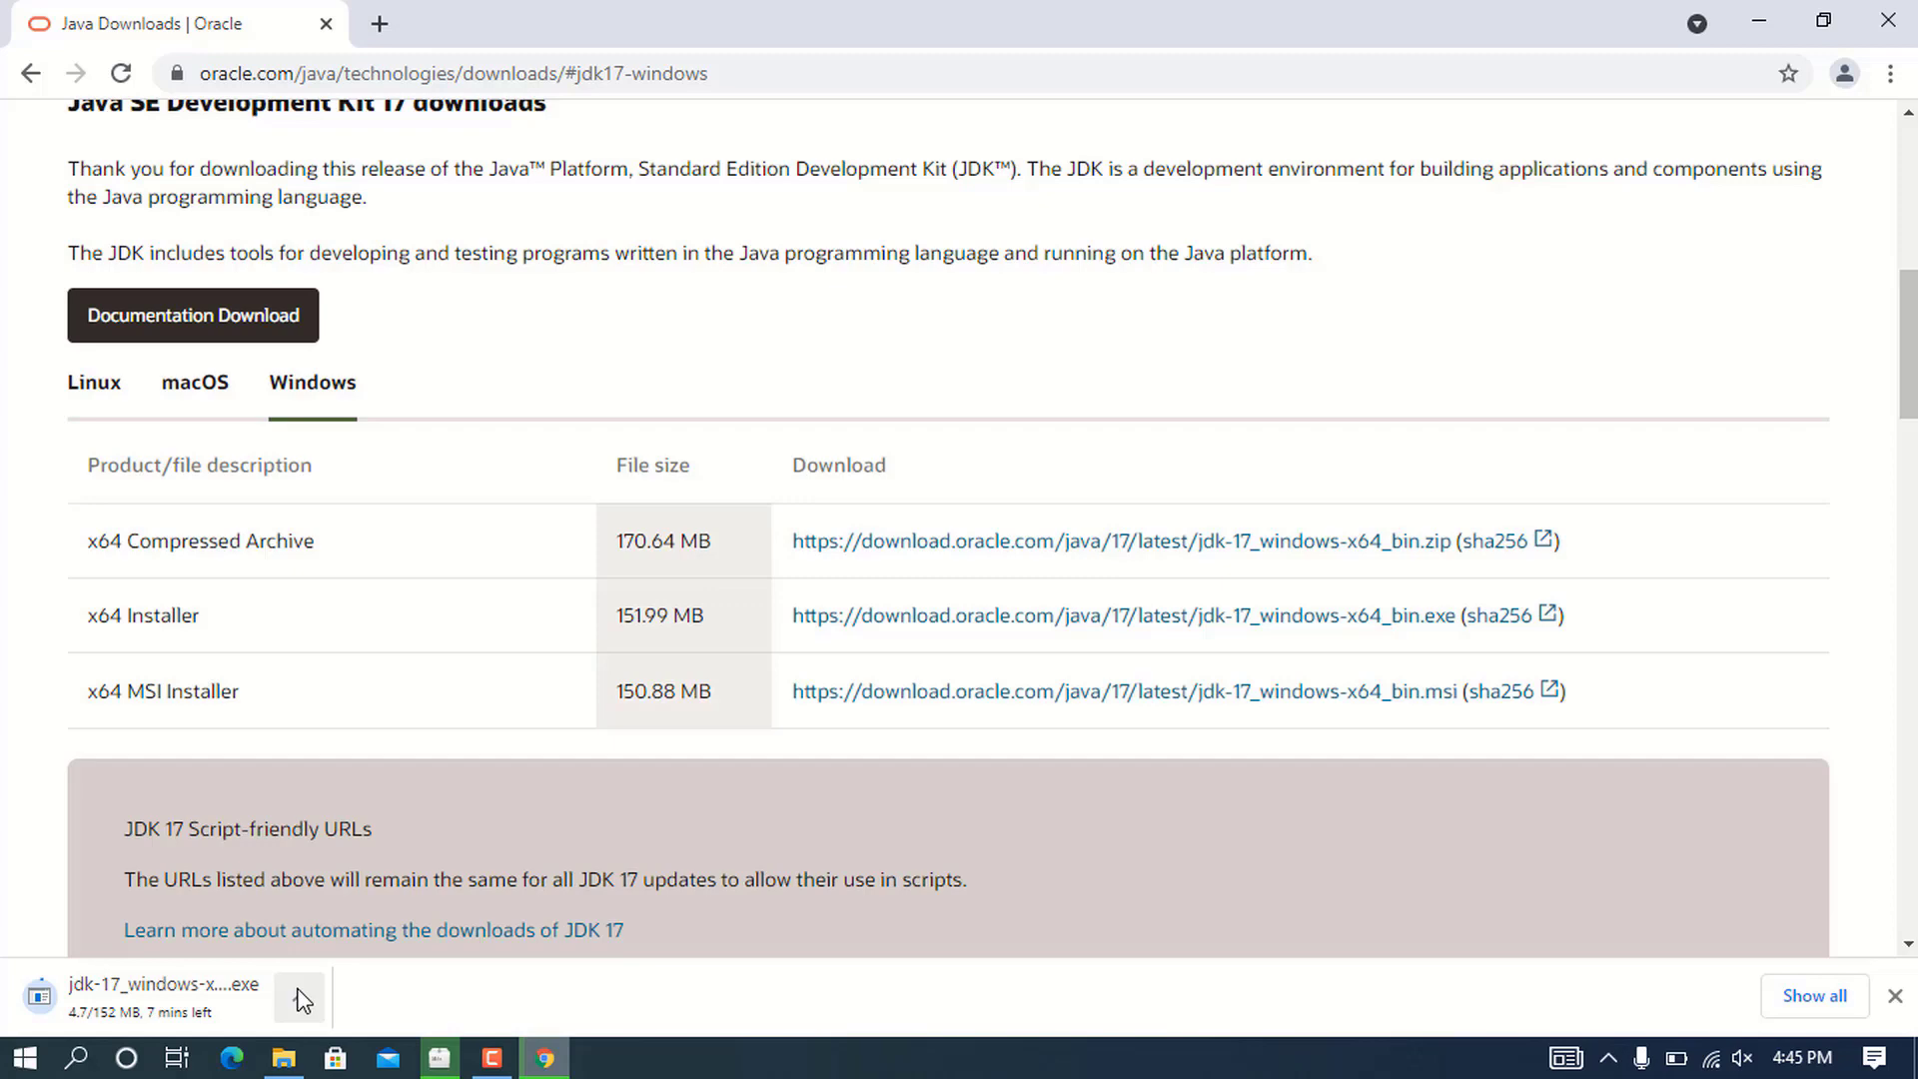
# - Cancel that download and show the existing jdk-17_windows-x64_bin in the Downloads folder
pyautogui.click(300, 999)
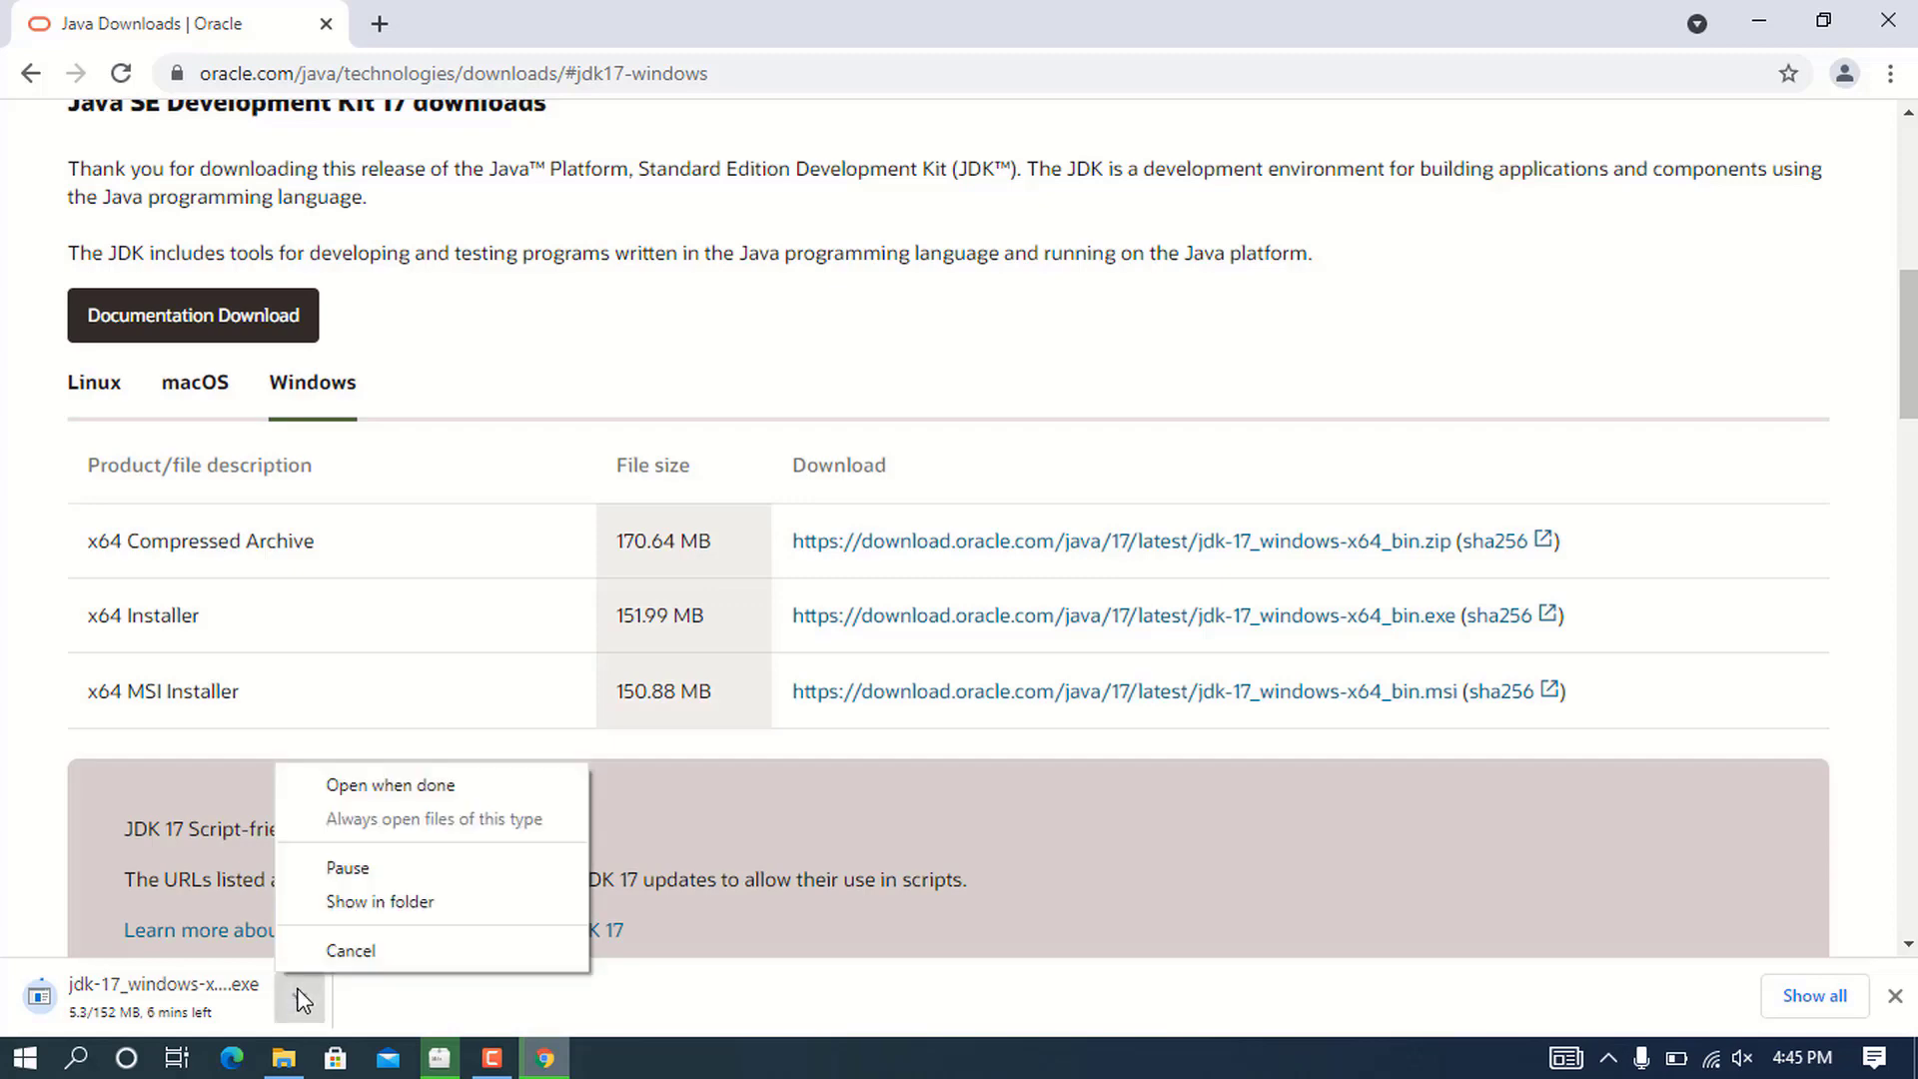
pyautogui.click(345, 947)
pyautogui.click(289, 1065)
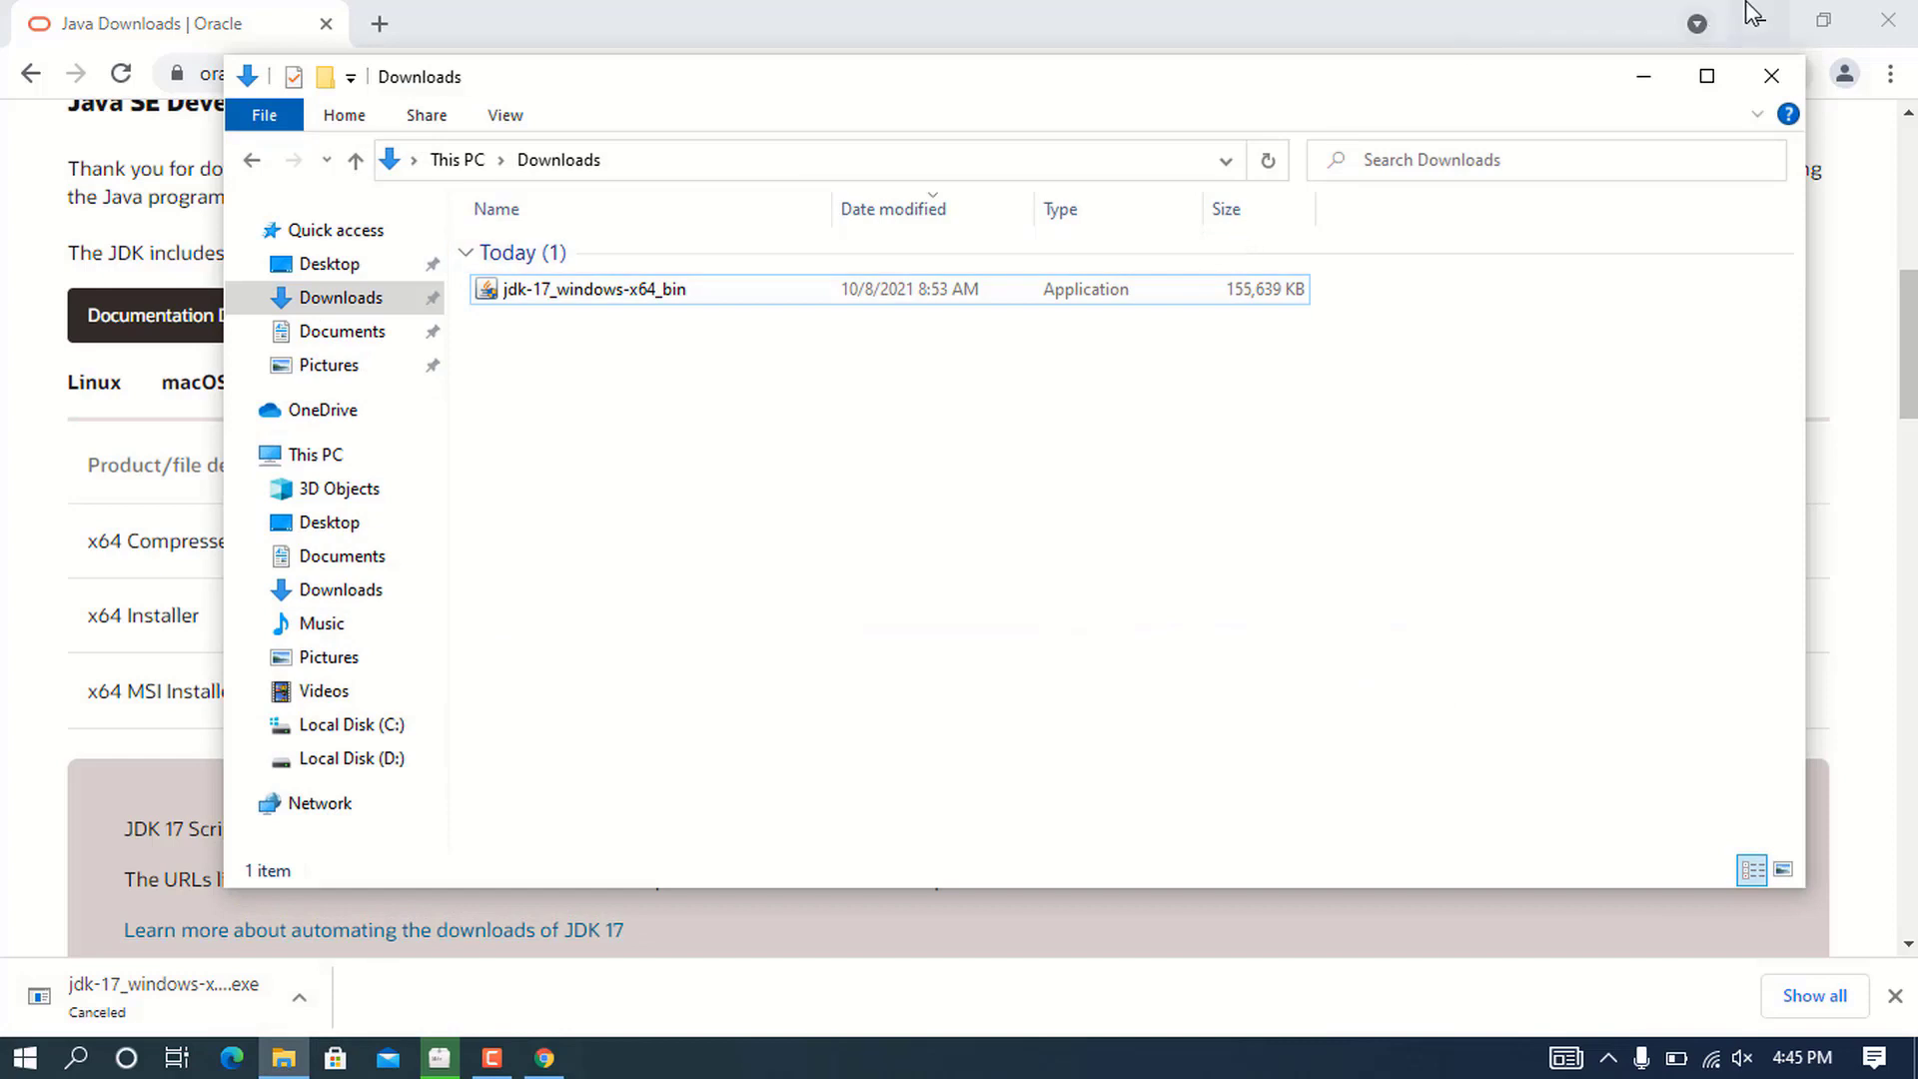
# - Launch jdk-17_windows-x64_bin and advance past the welcome page to the destination folder step
pyautogui.click(1760, 17)
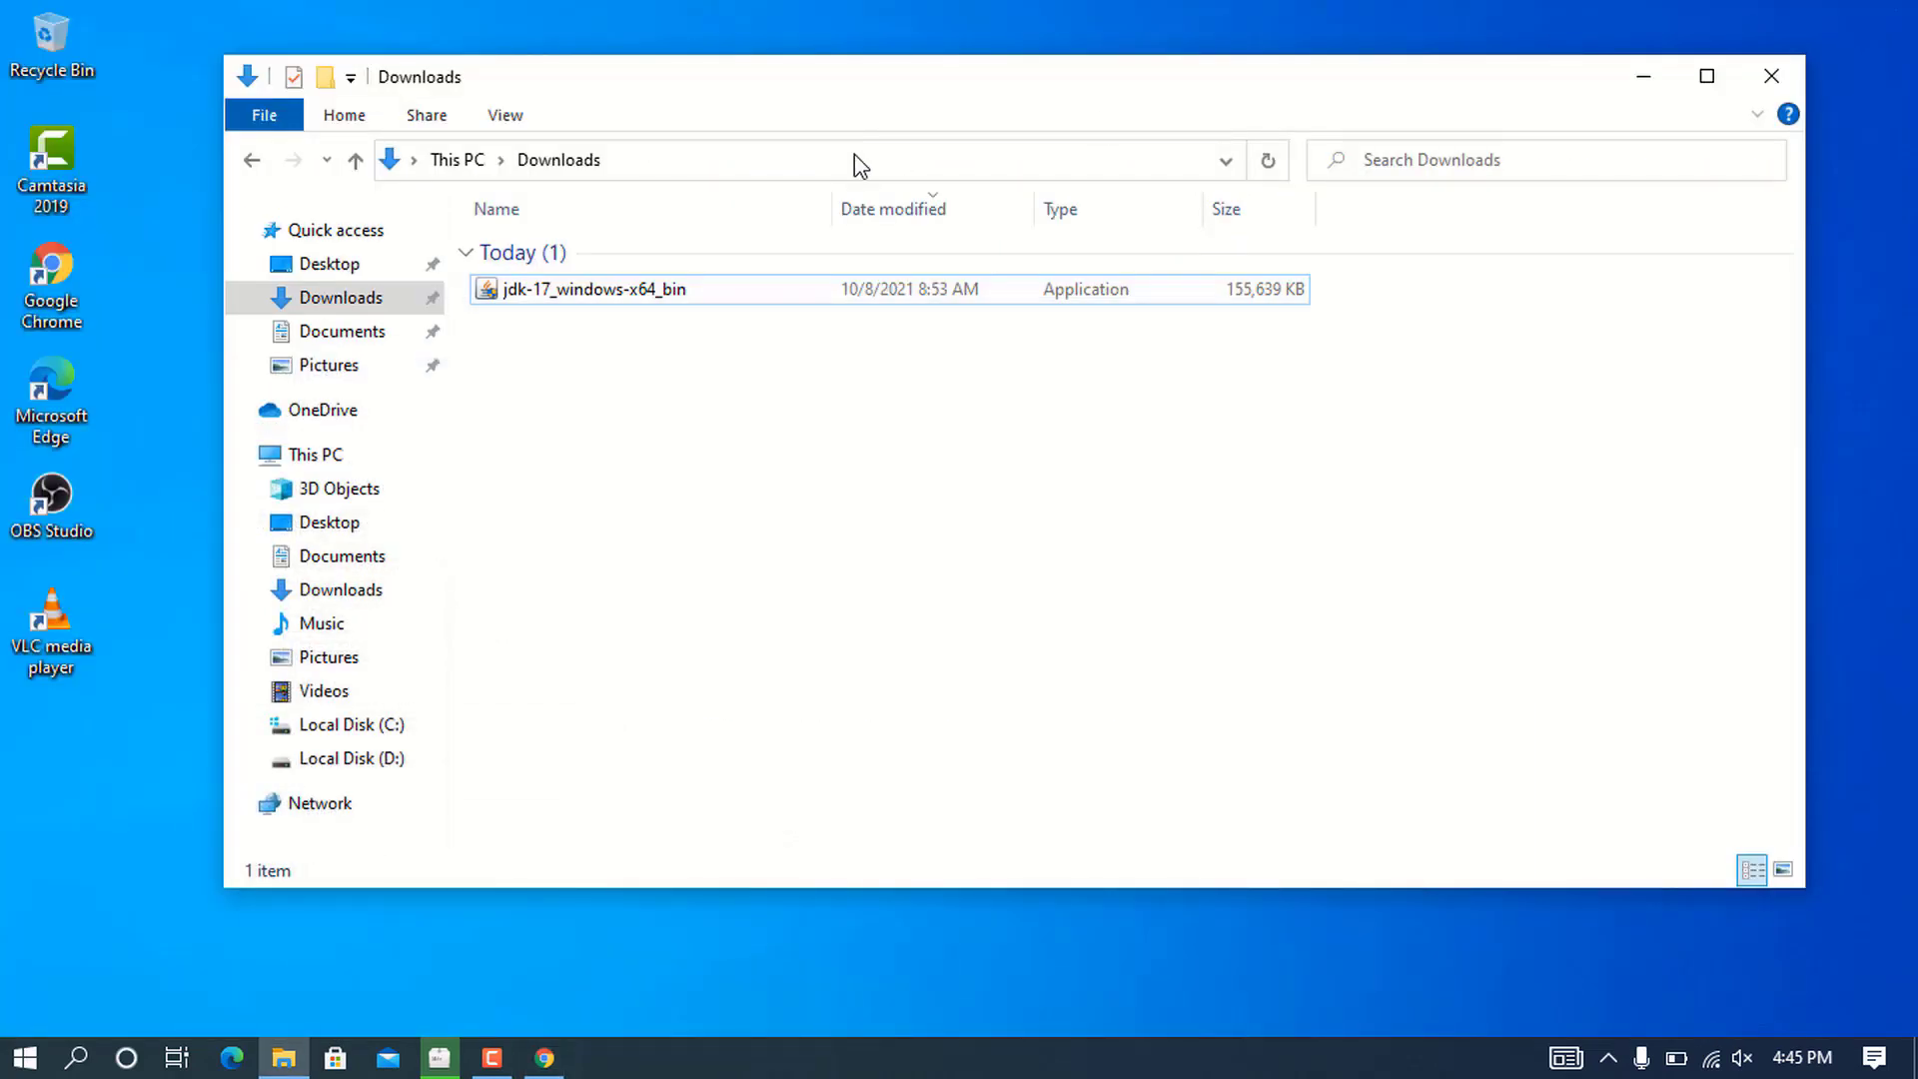
pyautogui.click(695, 291)
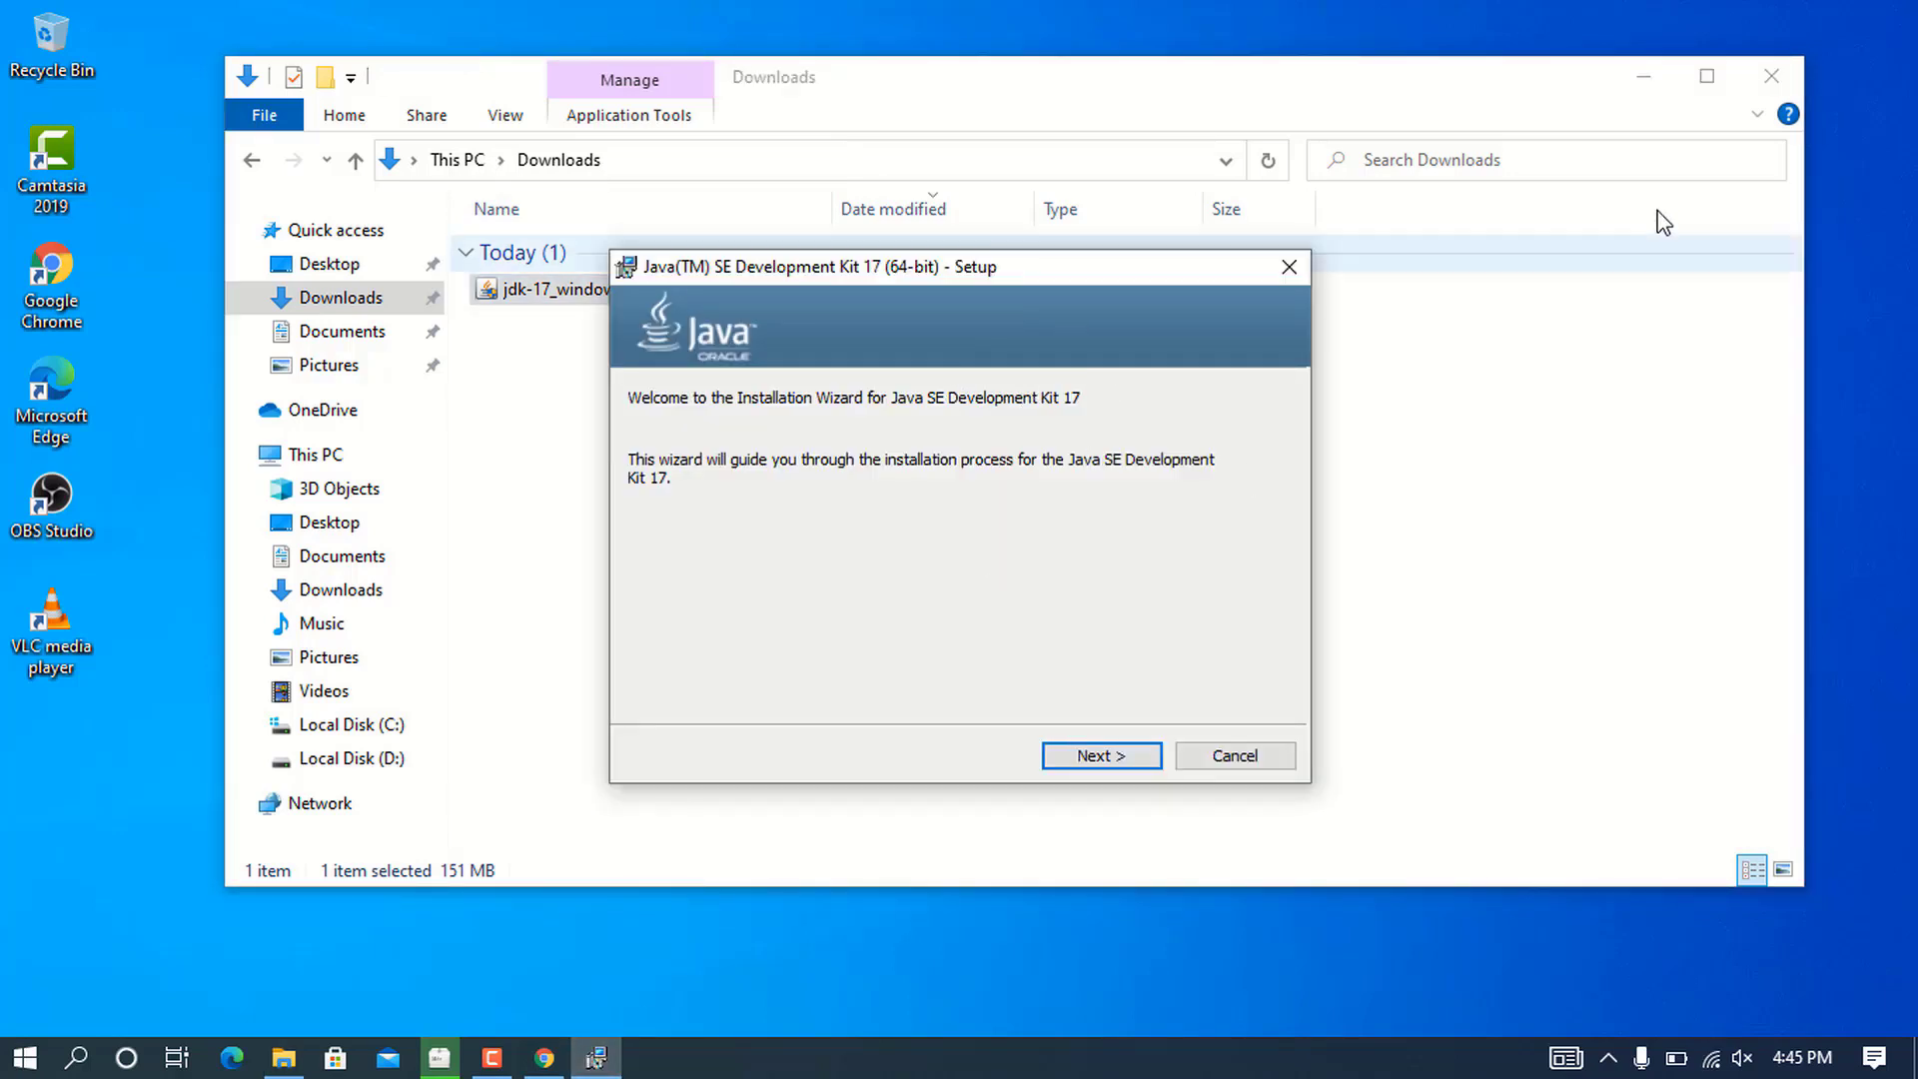
pyautogui.click(1643, 77)
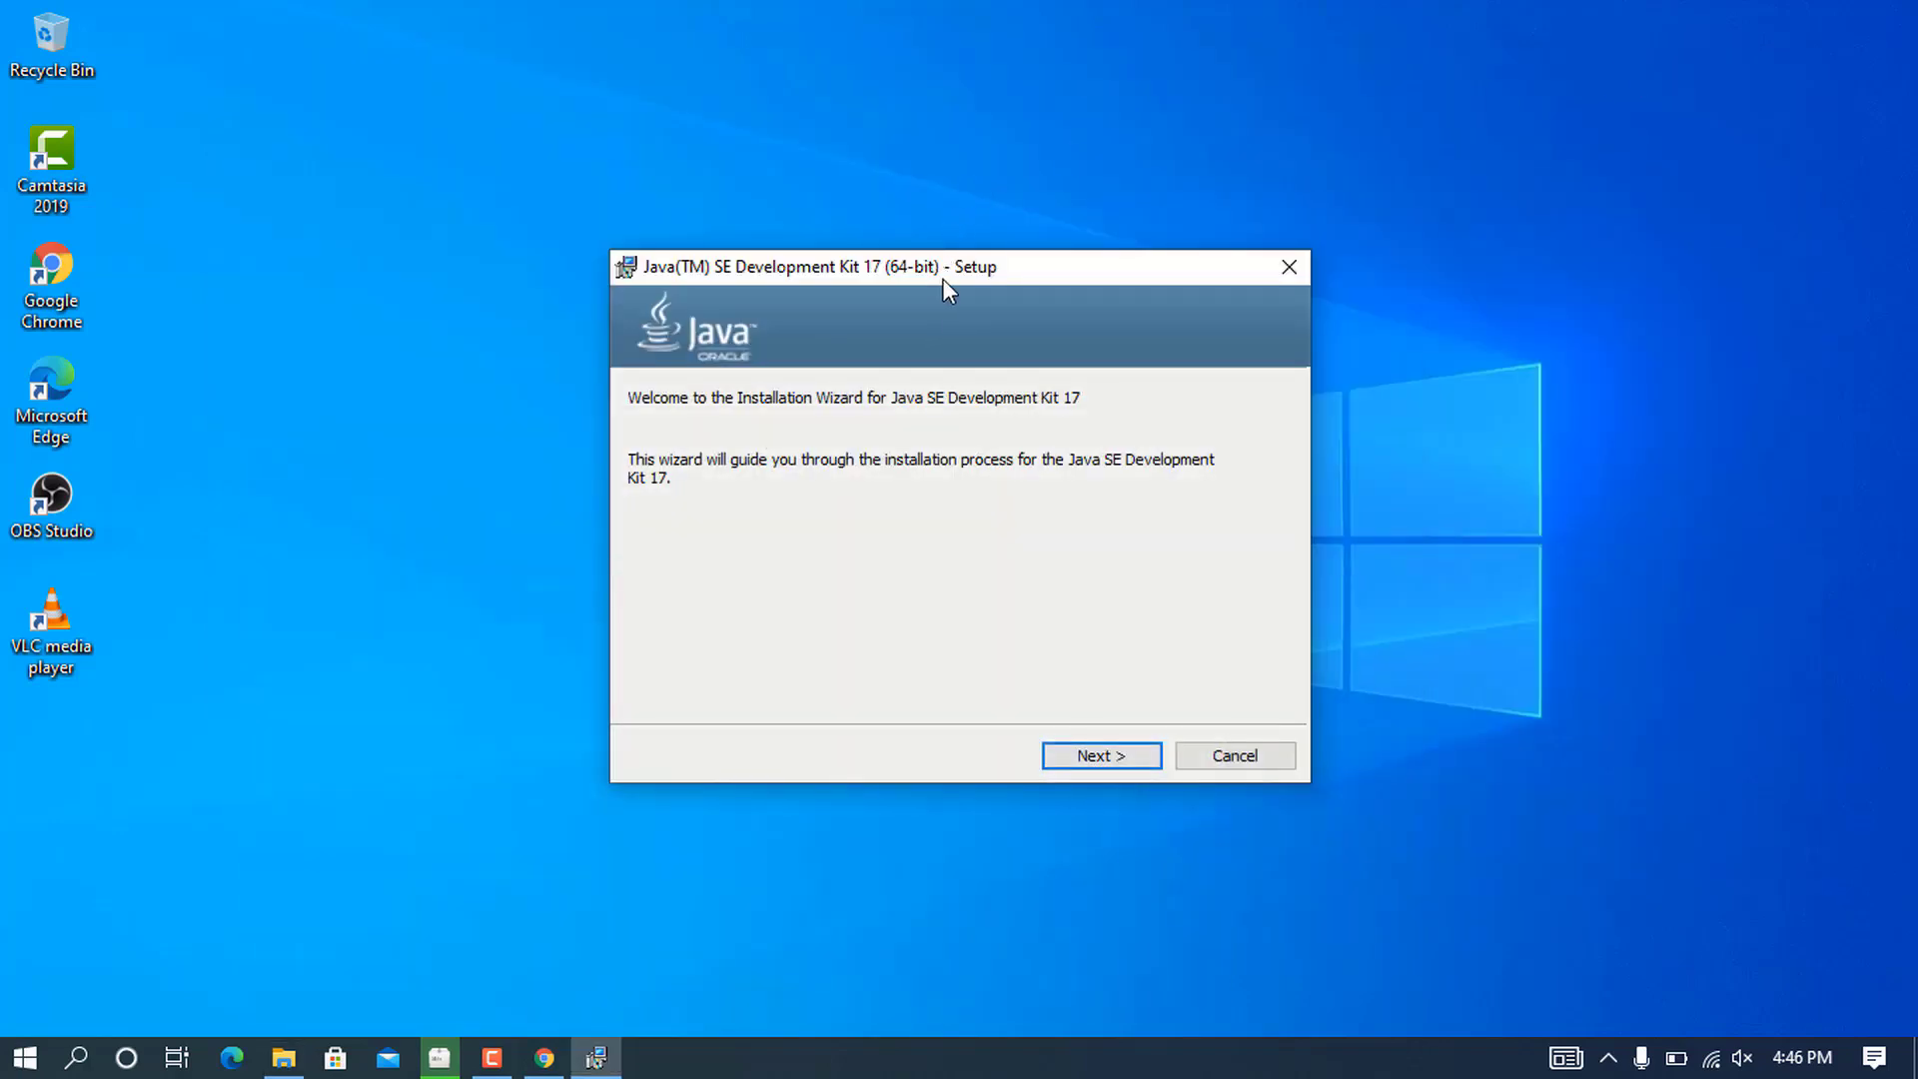
pyautogui.moveTo(955, 262); pyautogui.dragTo(1037, 139)
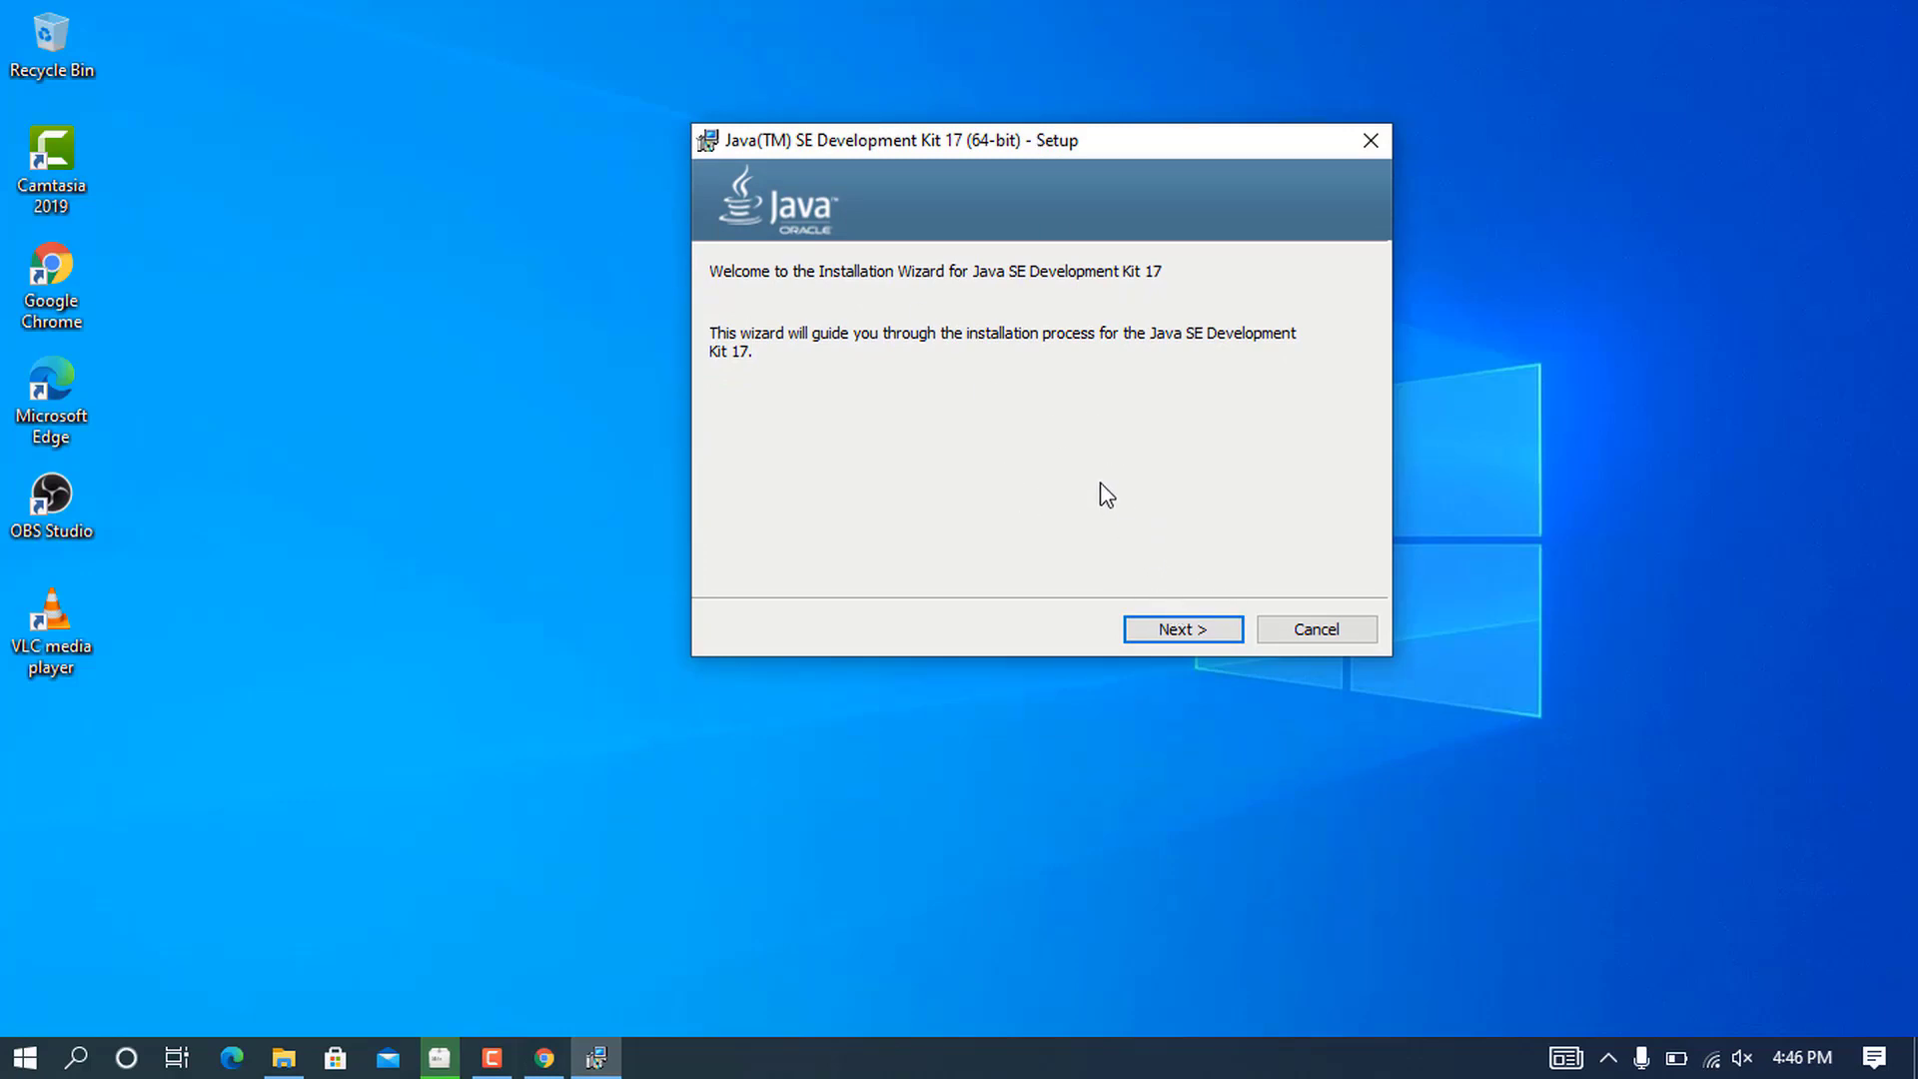
pyautogui.click(1187, 633)
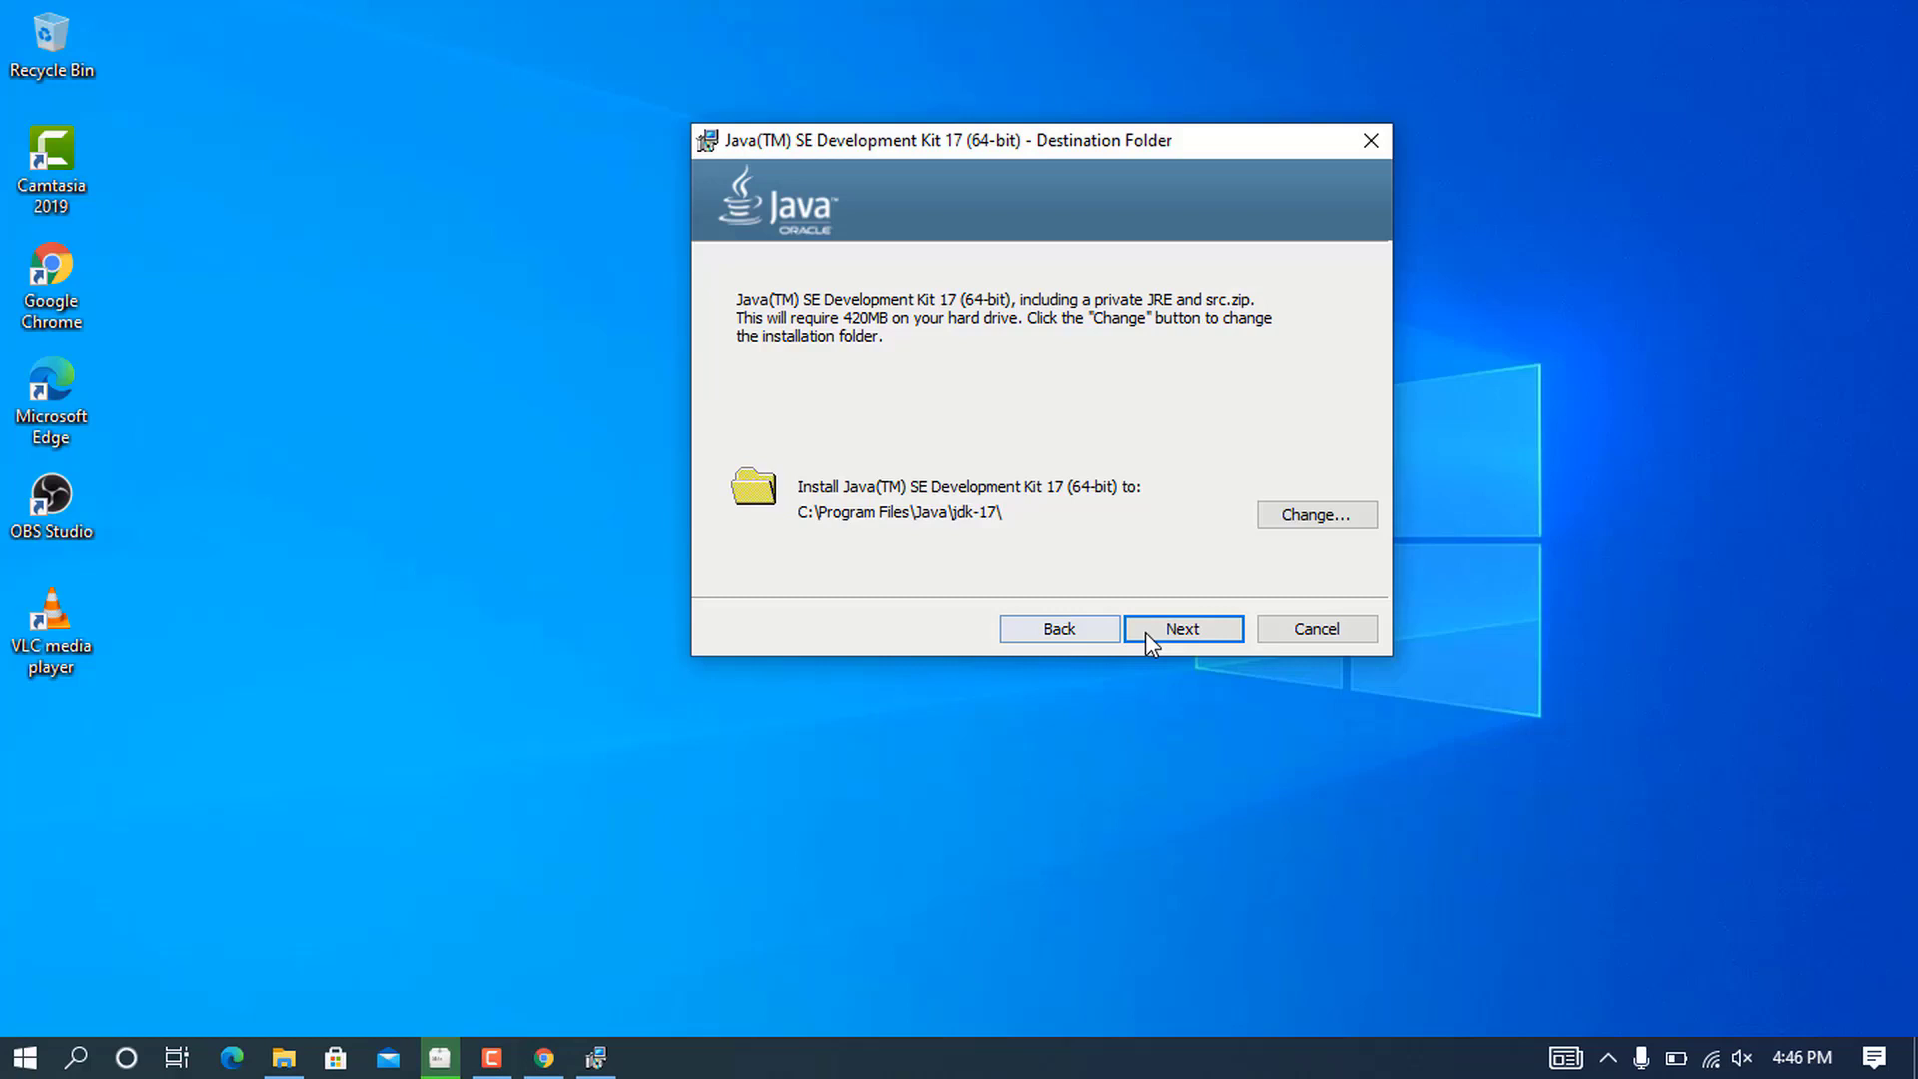
# - Install JDK 17 to C:\Program Files\Java\jdk-17\ and close the installer after success
pyautogui.click(1218, 633)
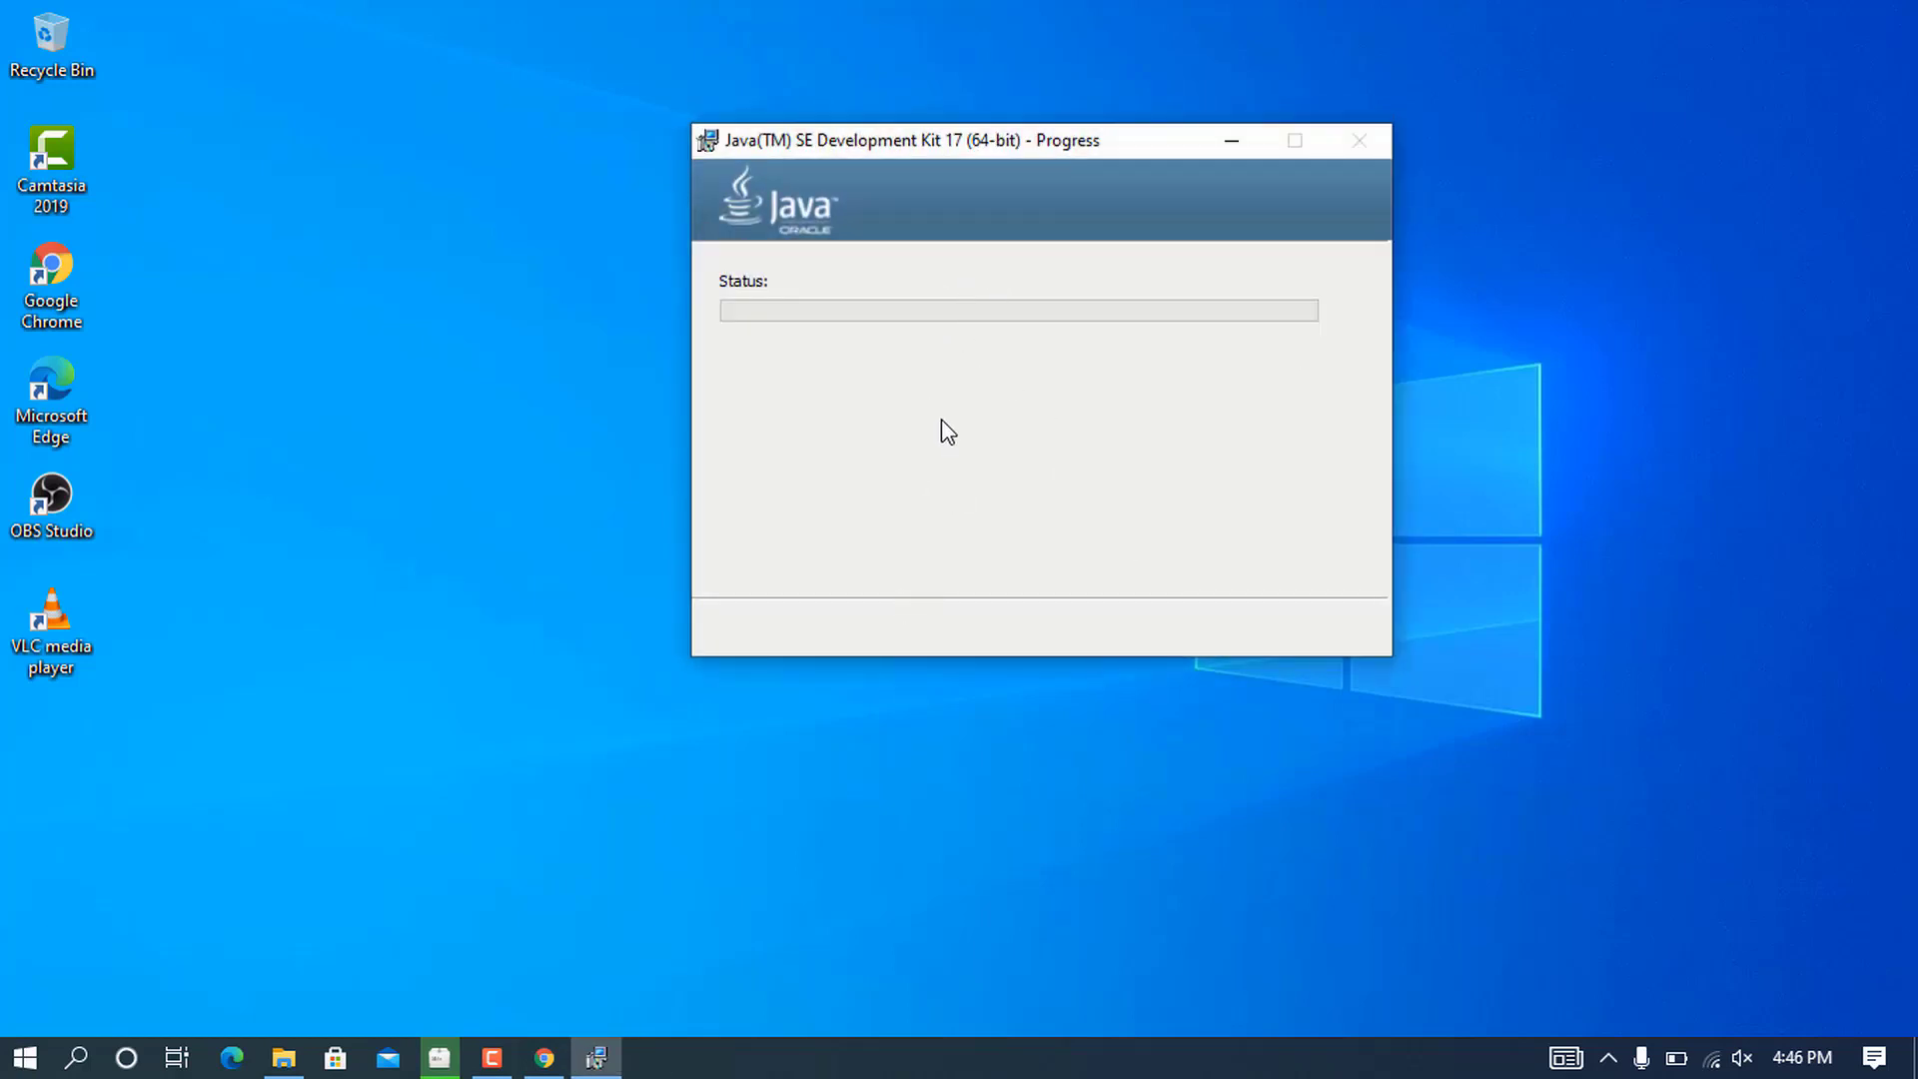
pyautogui.moveTo(1021, 152)
pyautogui.mouseDown()
pyautogui.moveTo(1010, 176)
pyautogui.moveTo(1071, 176)
pyautogui.moveTo(1039, 156)
pyautogui.mouseUp()
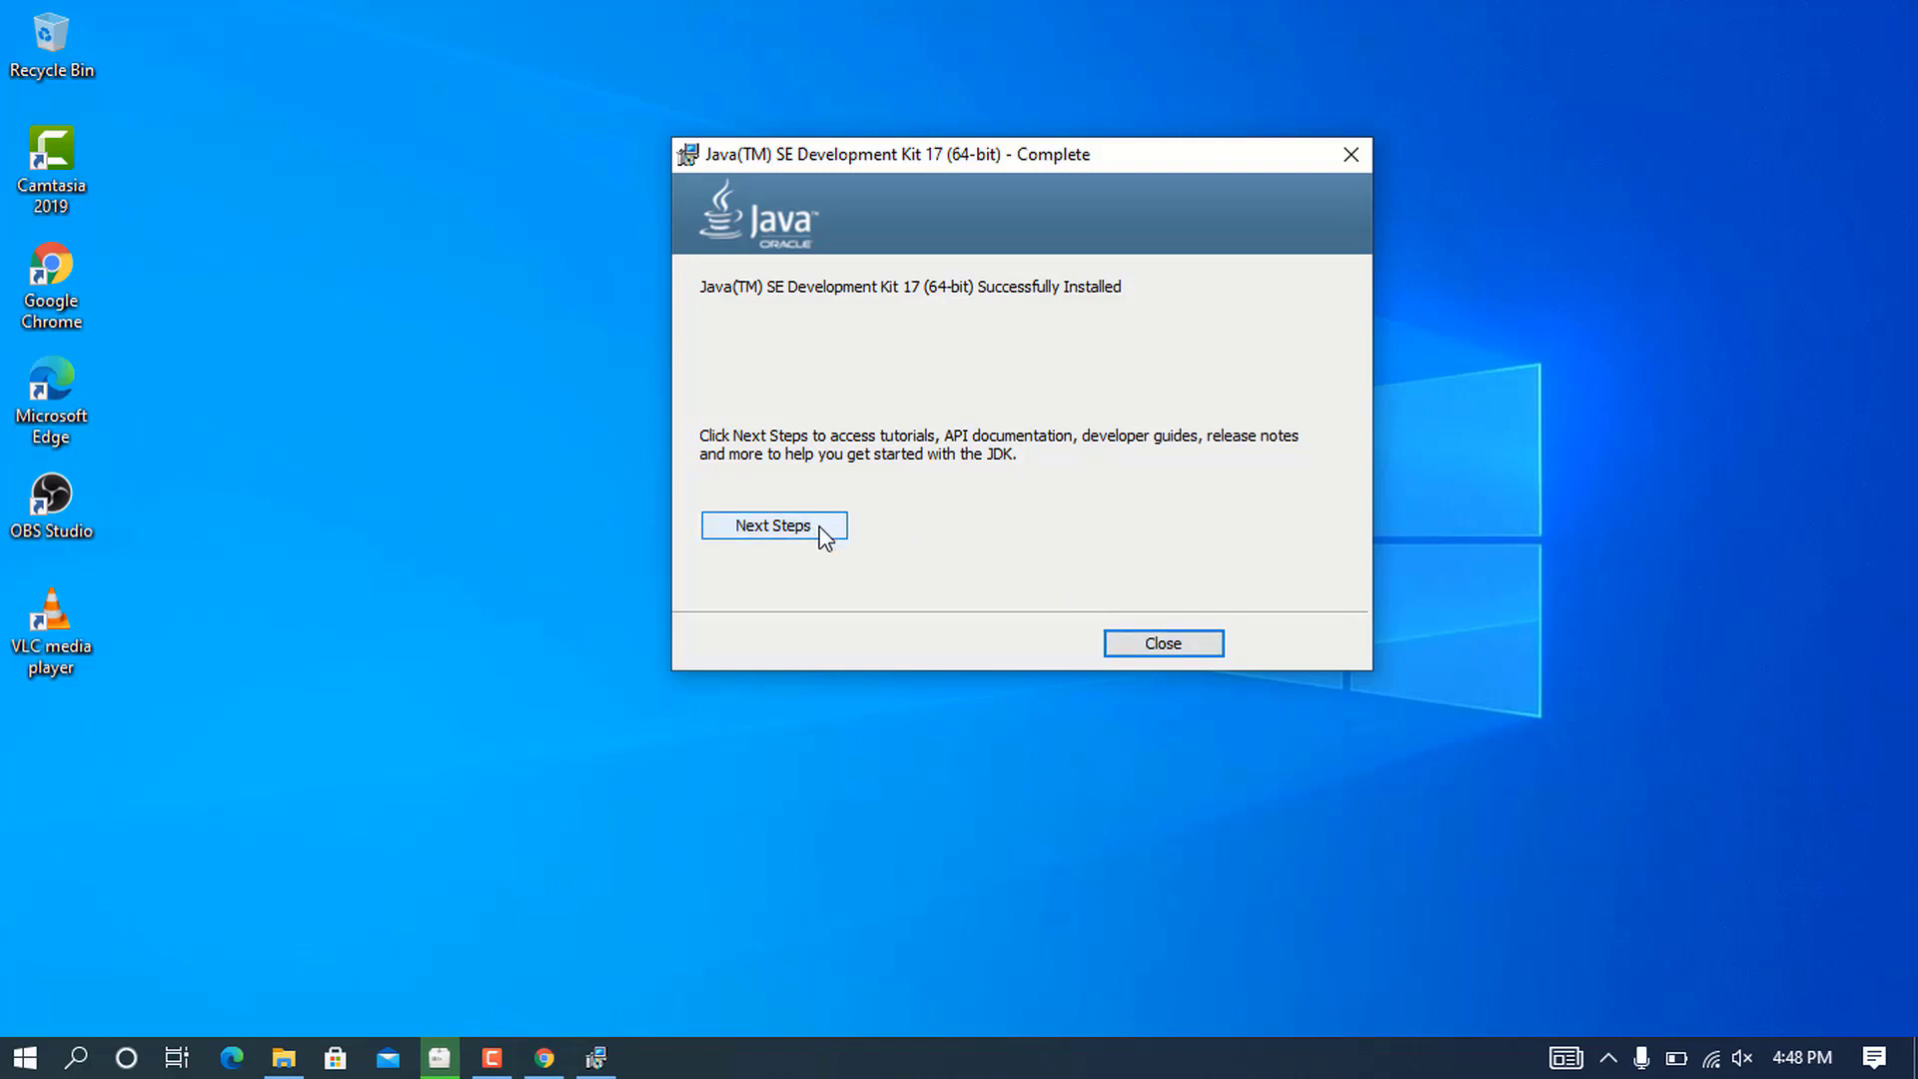
pyautogui.click(1162, 643)
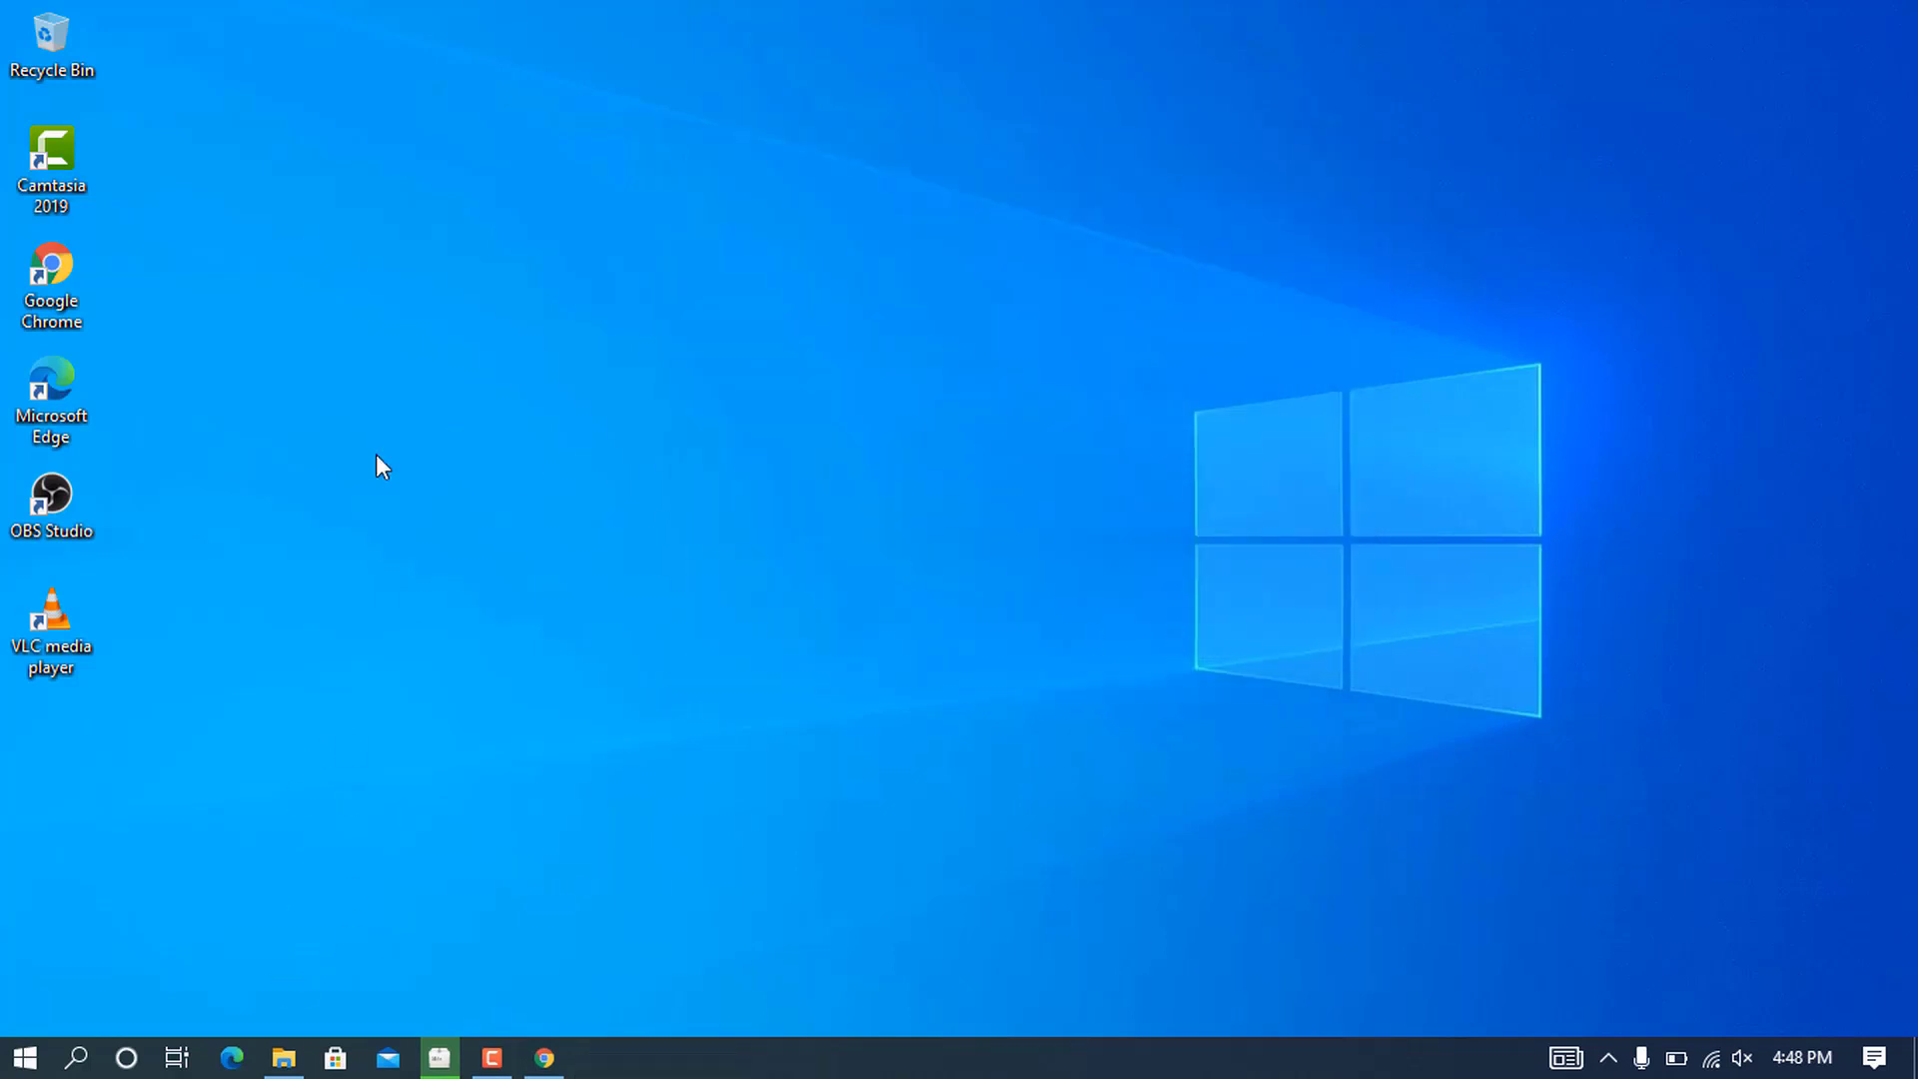
# - Open This PC's Properties from File Explorer to show the System page for Windows 10 Pro
pyautogui.rightClick(423, 354)
pyautogui.click(501, 437)
pyautogui.click(284, 1057)
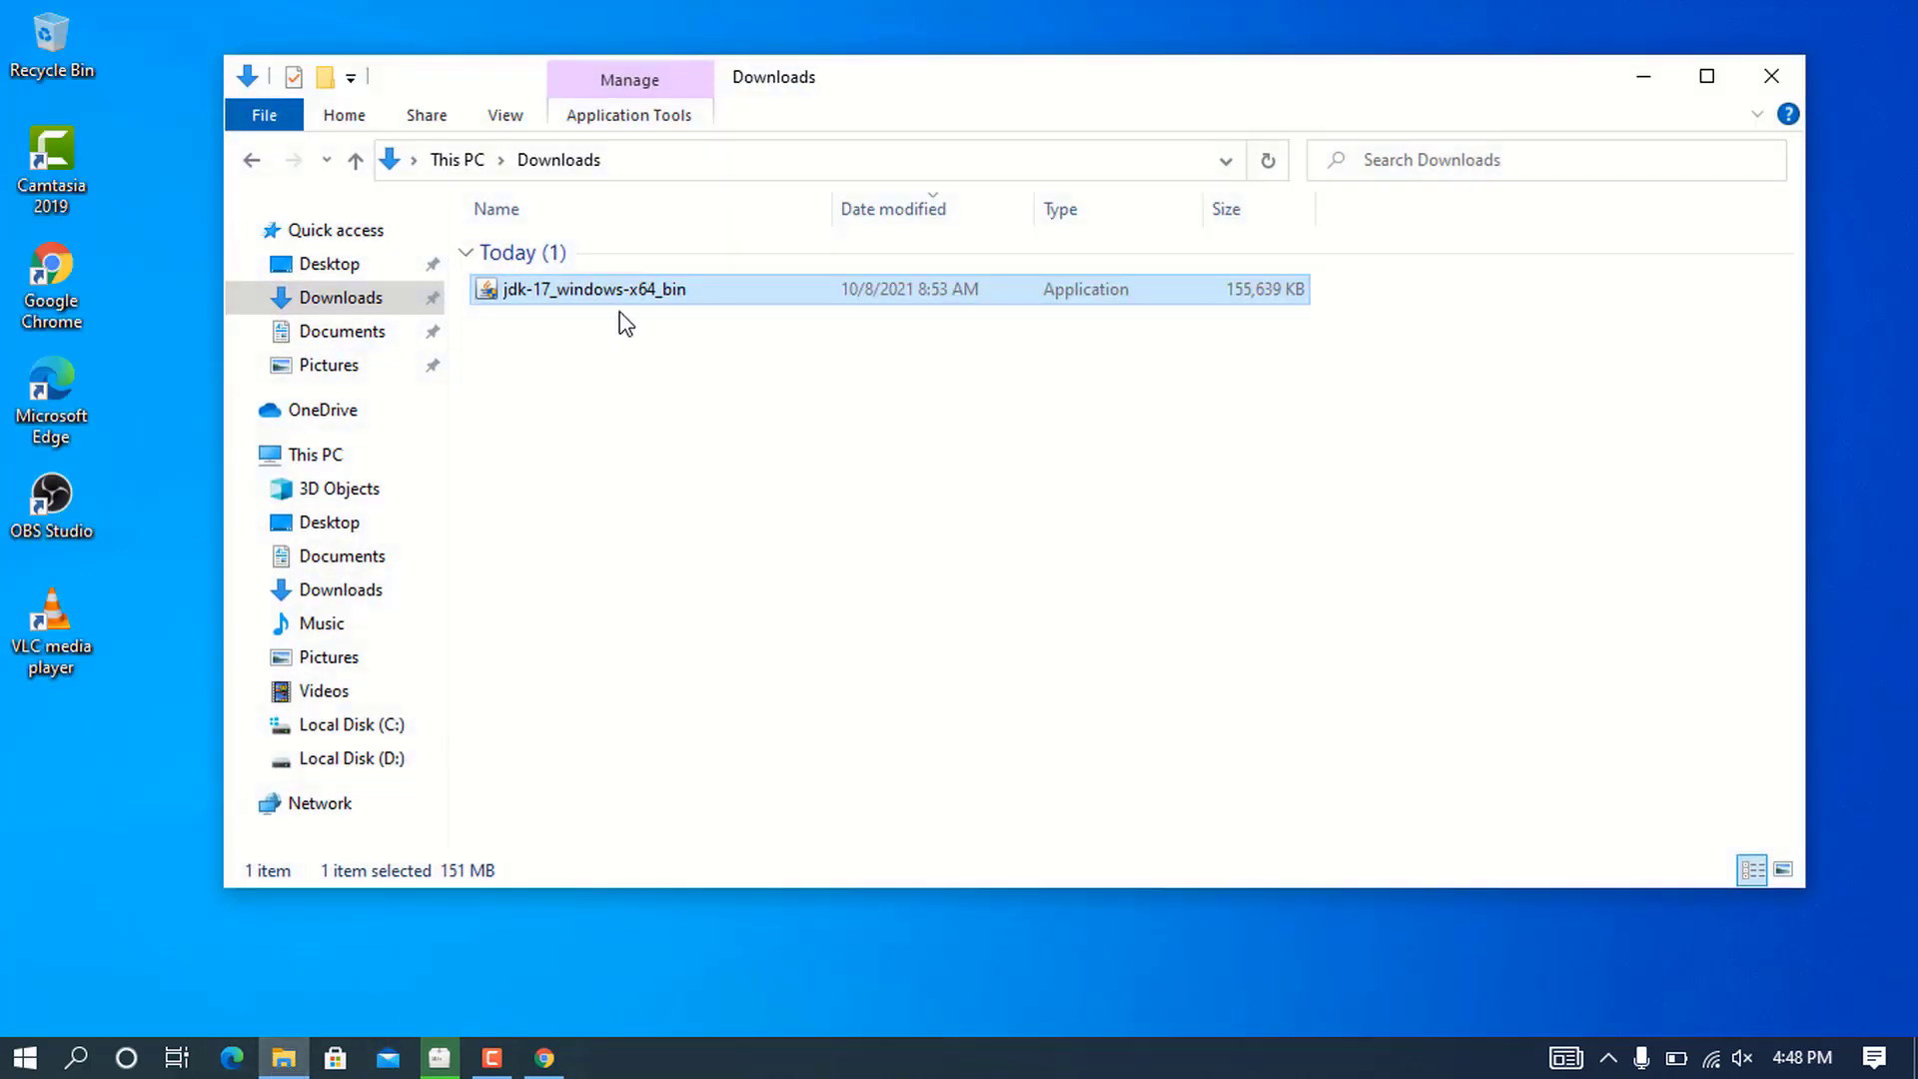
pyautogui.click(330, 458)
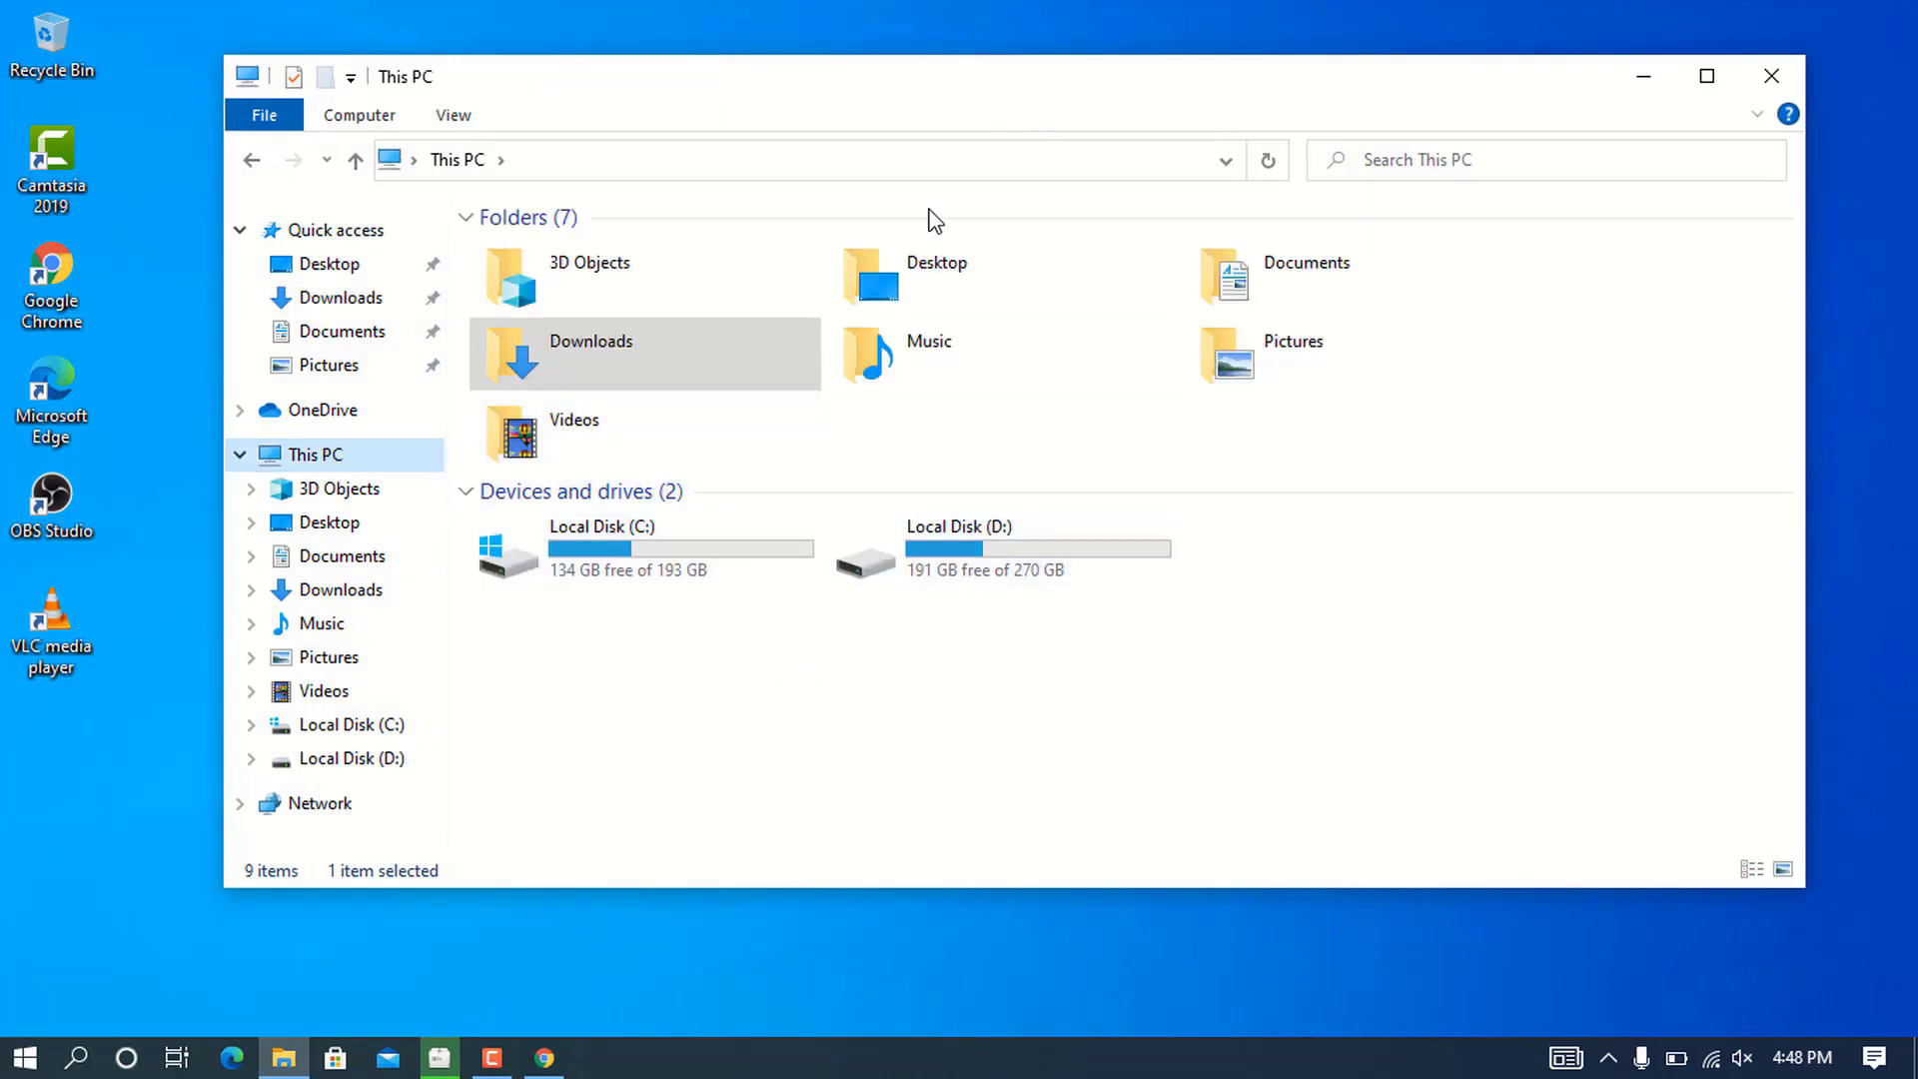
pyautogui.rightClick(728, 735)
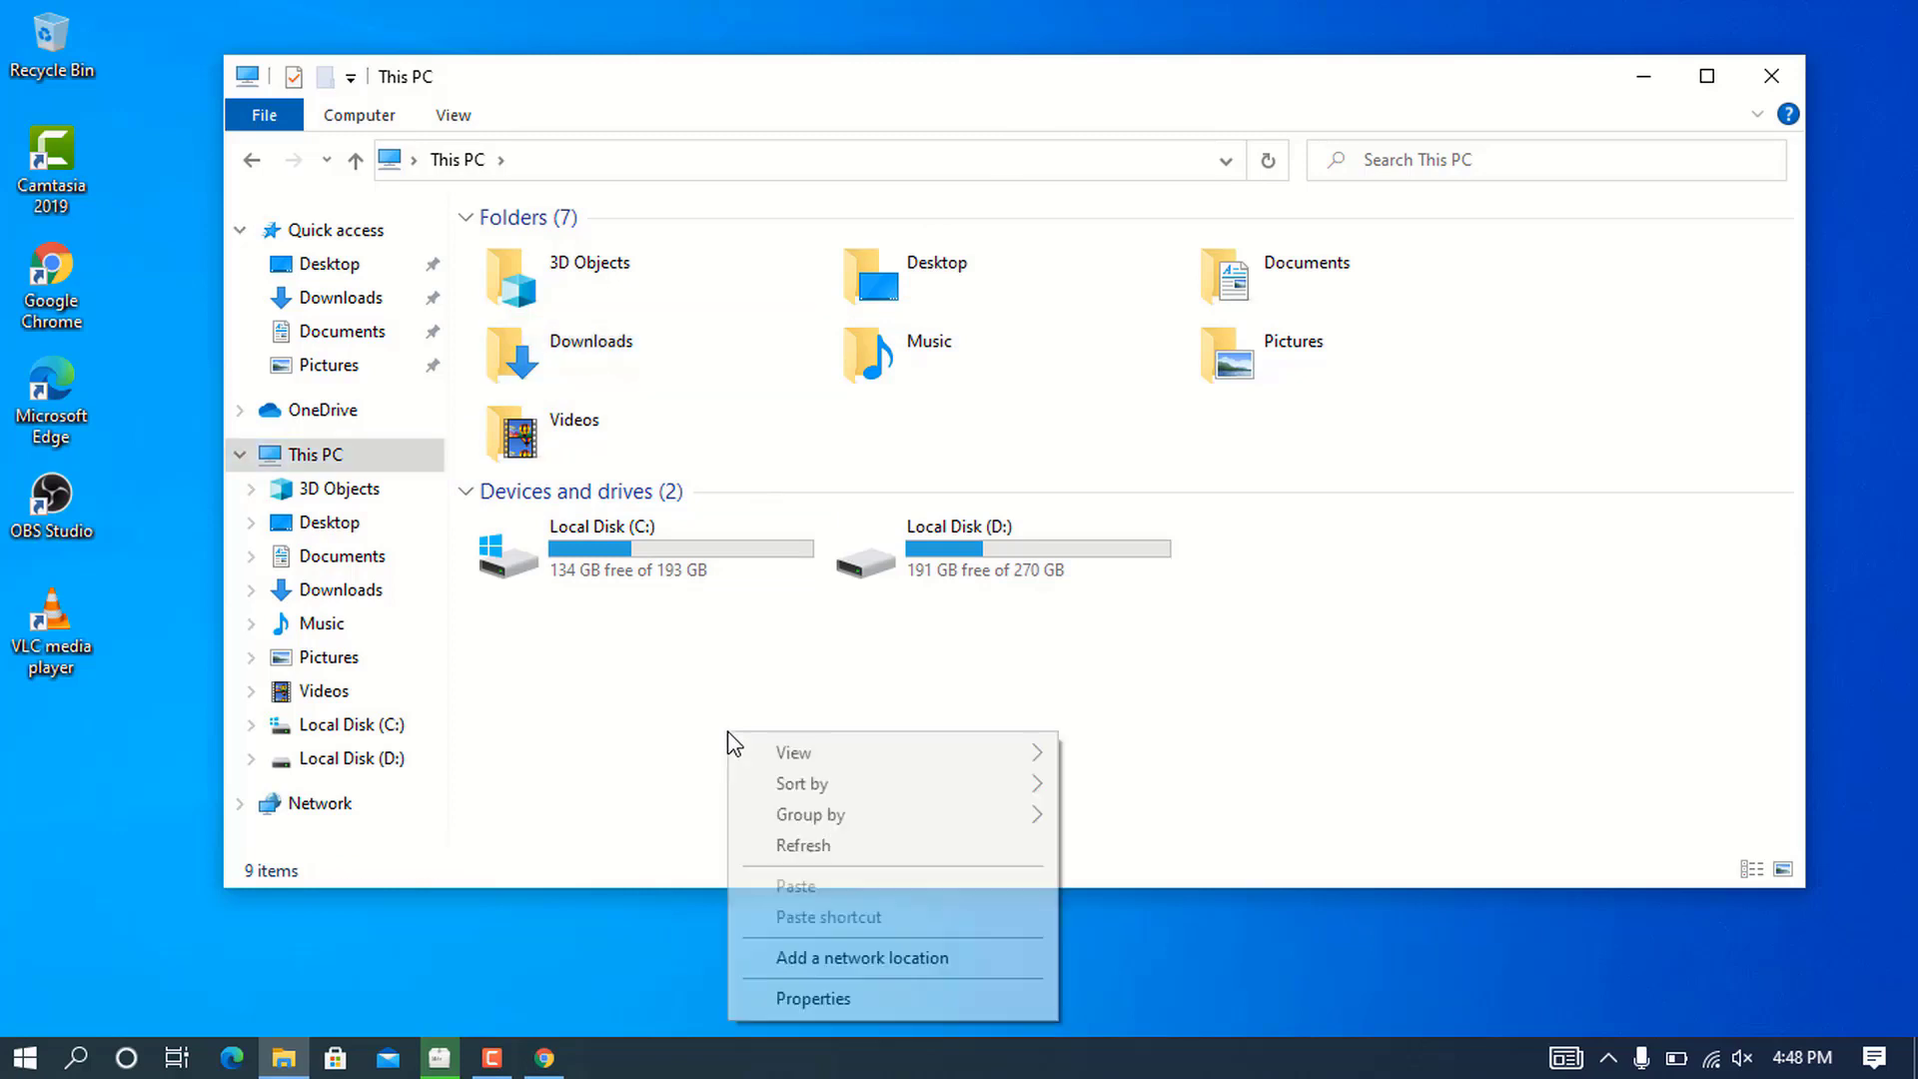
pyautogui.click(817, 1001)
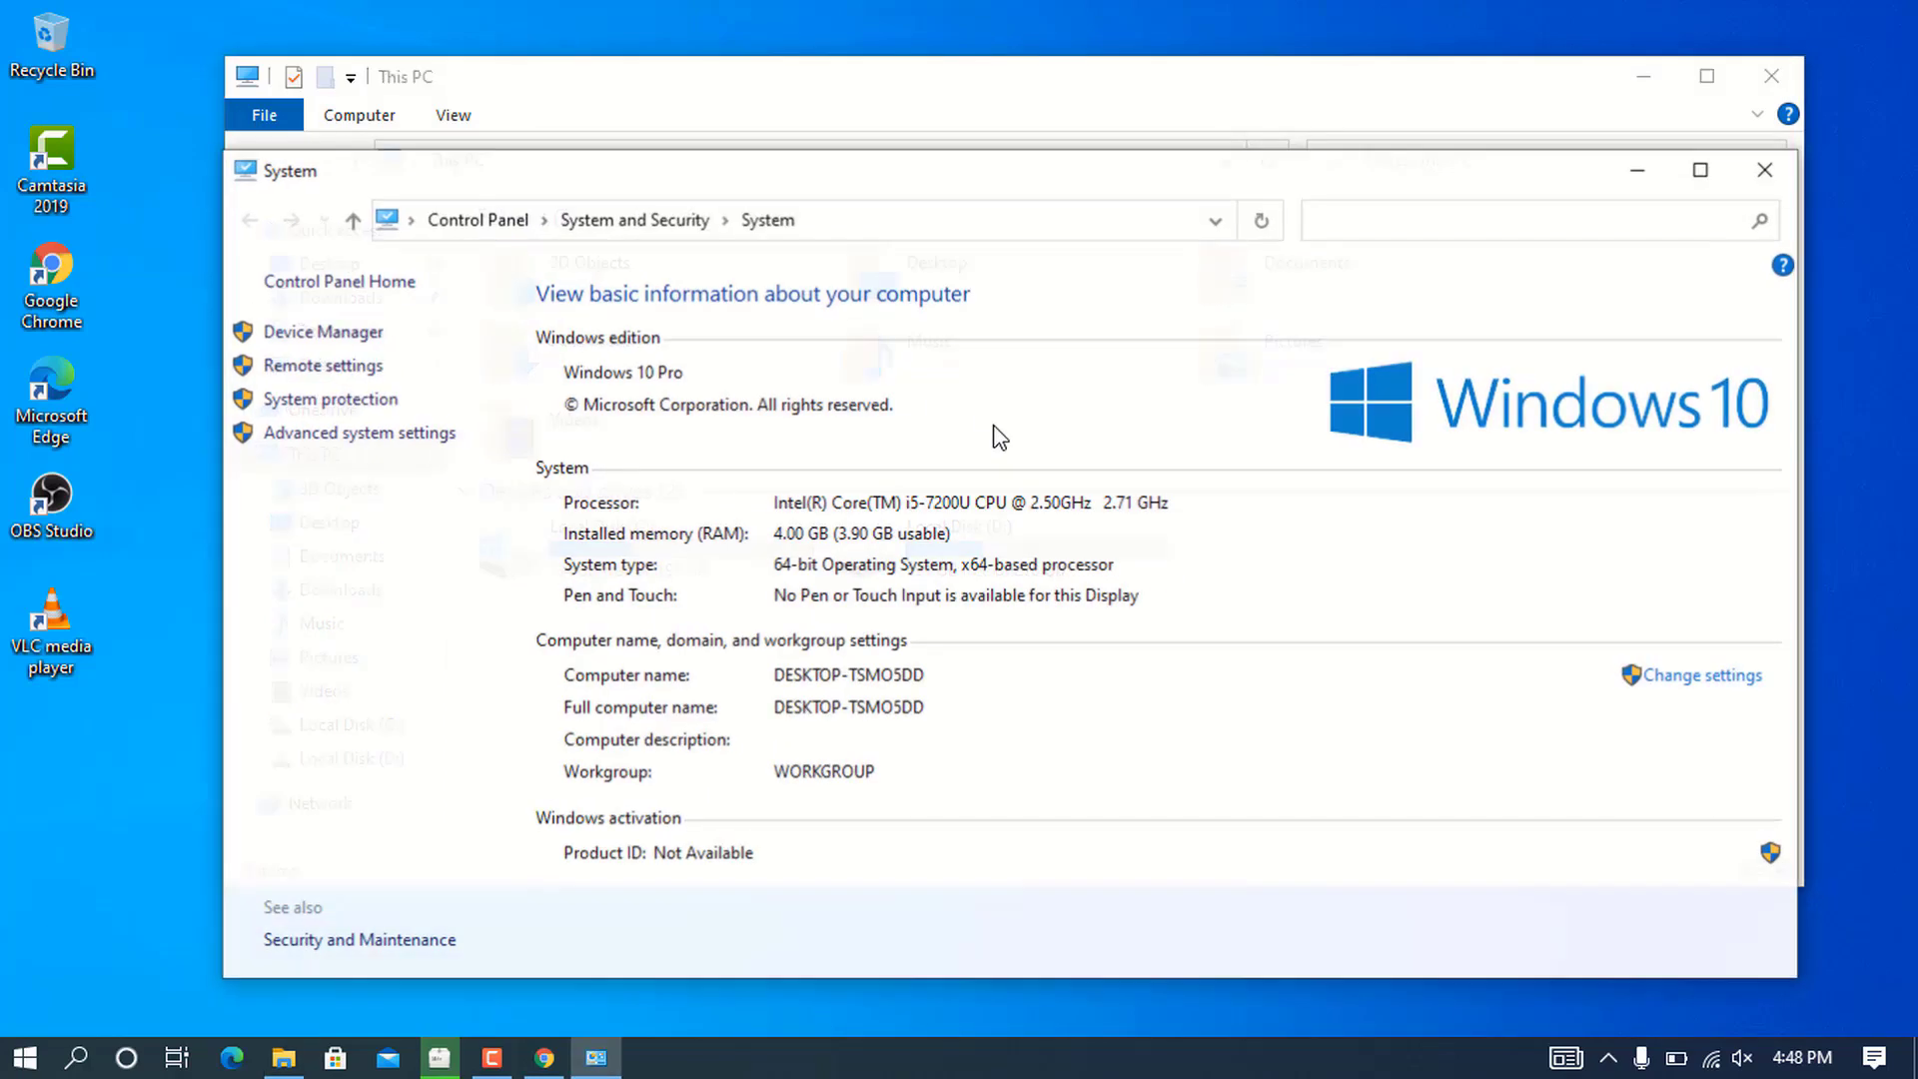
pyautogui.moveTo(878, 178); pyautogui.dragTo(798, 87)
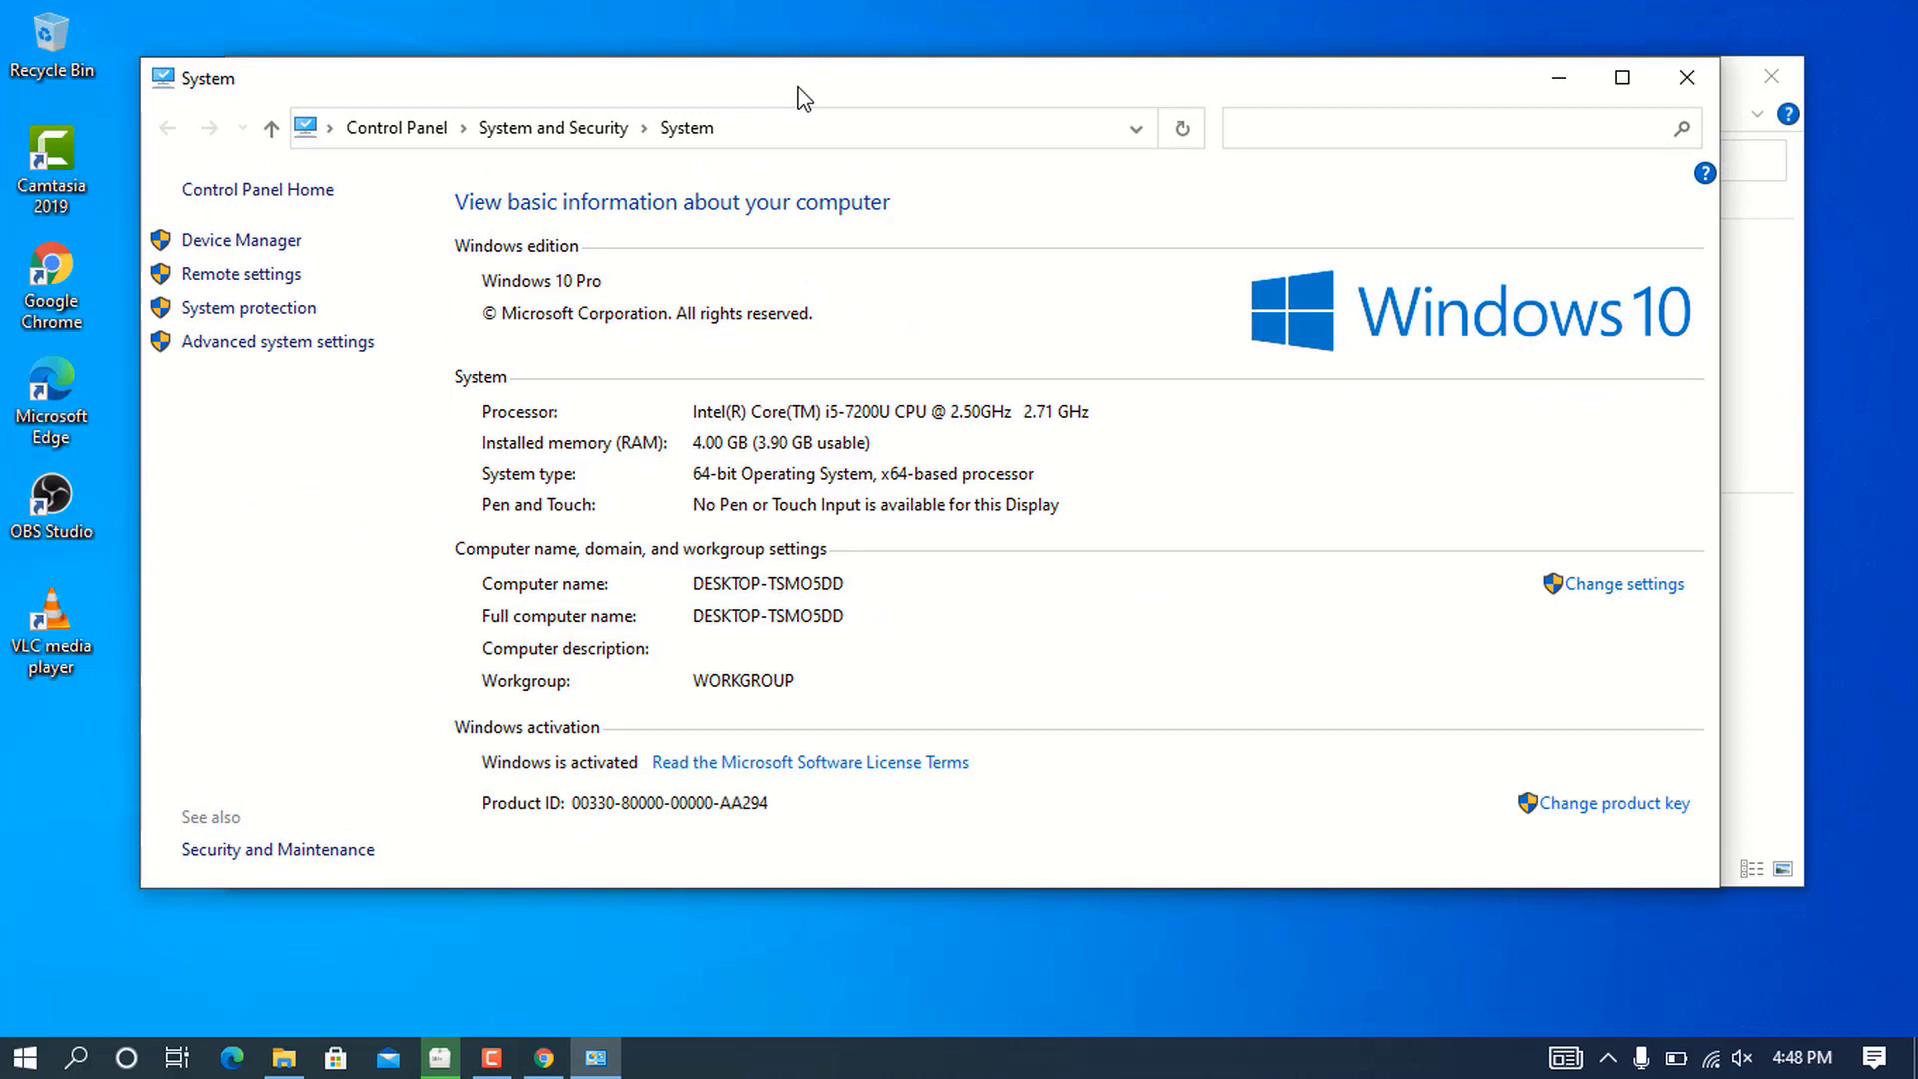
# - Open Advanced system settings' Environment Variables dialog, then bring the This PC window forward
pyautogui.click(305, 345)
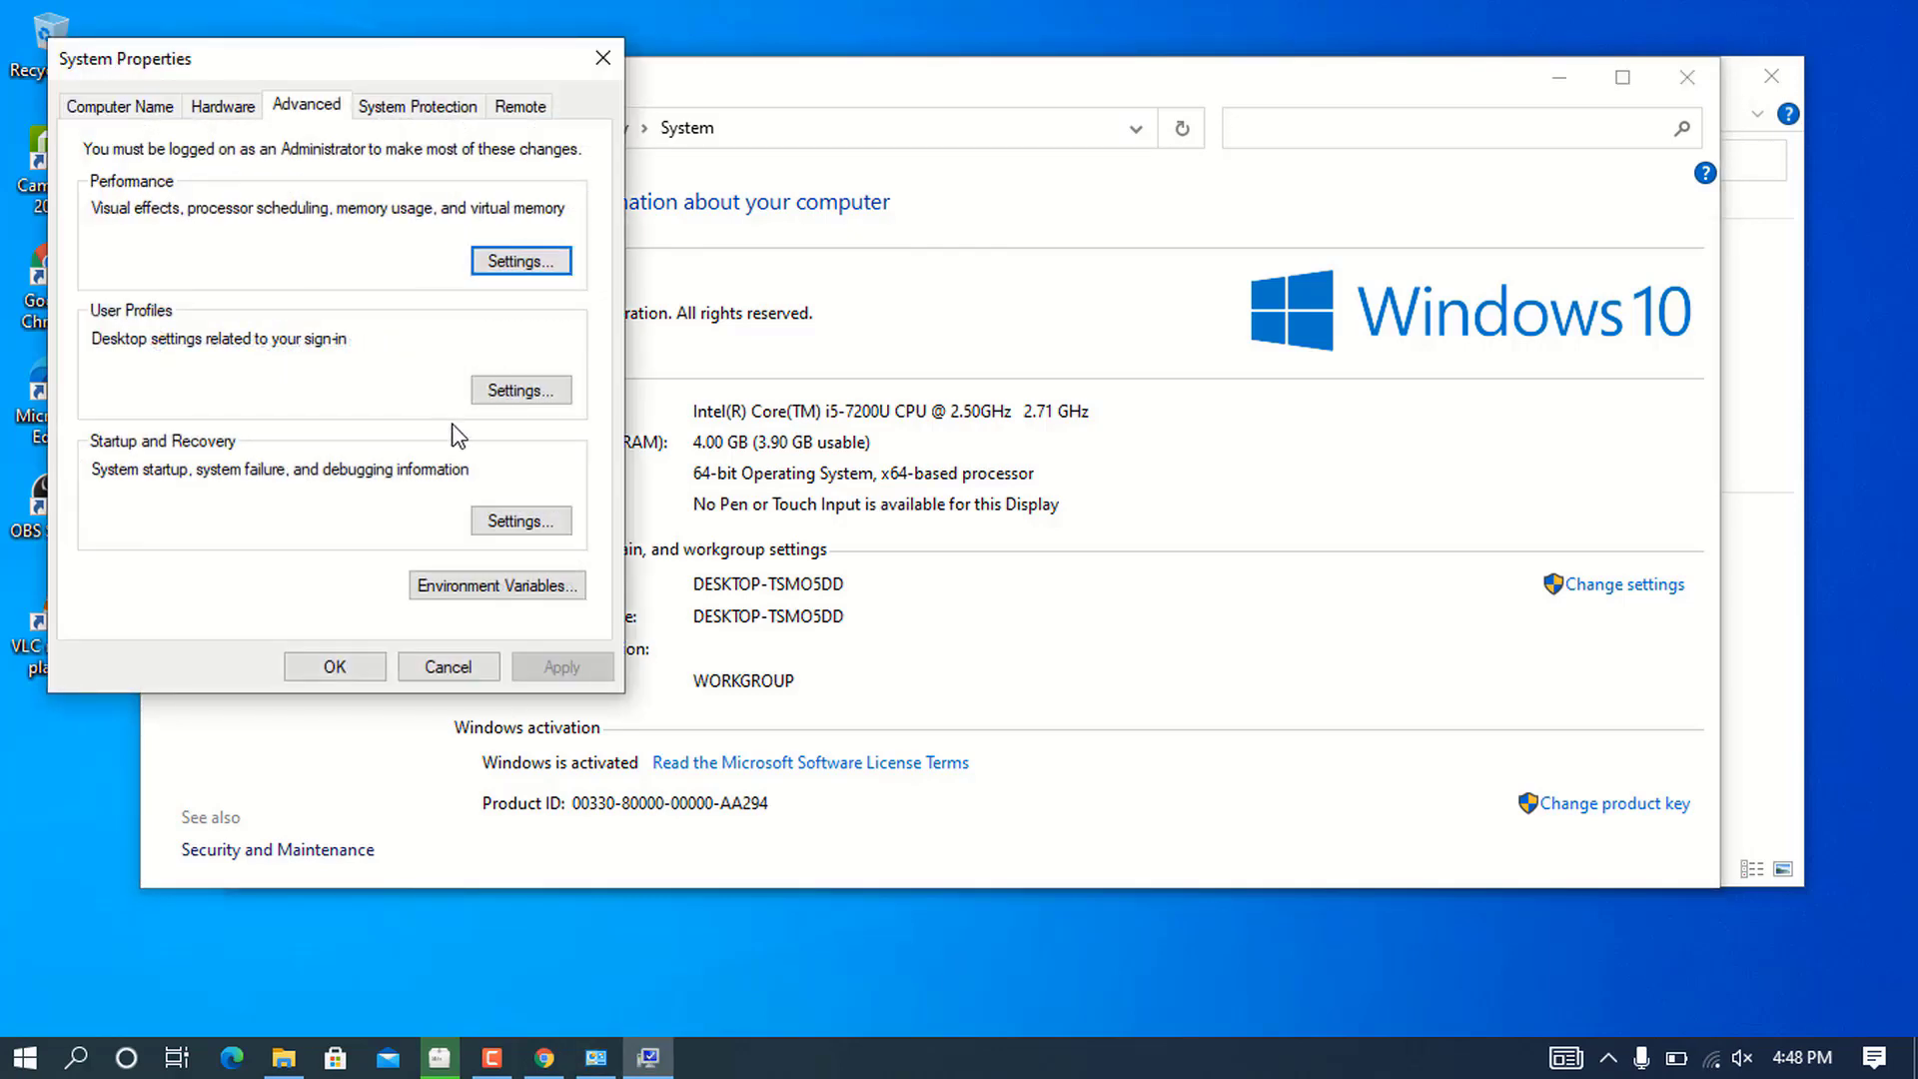
pyautogui.moveTo(361, 80); pyautogui.dragTo(477, 97)
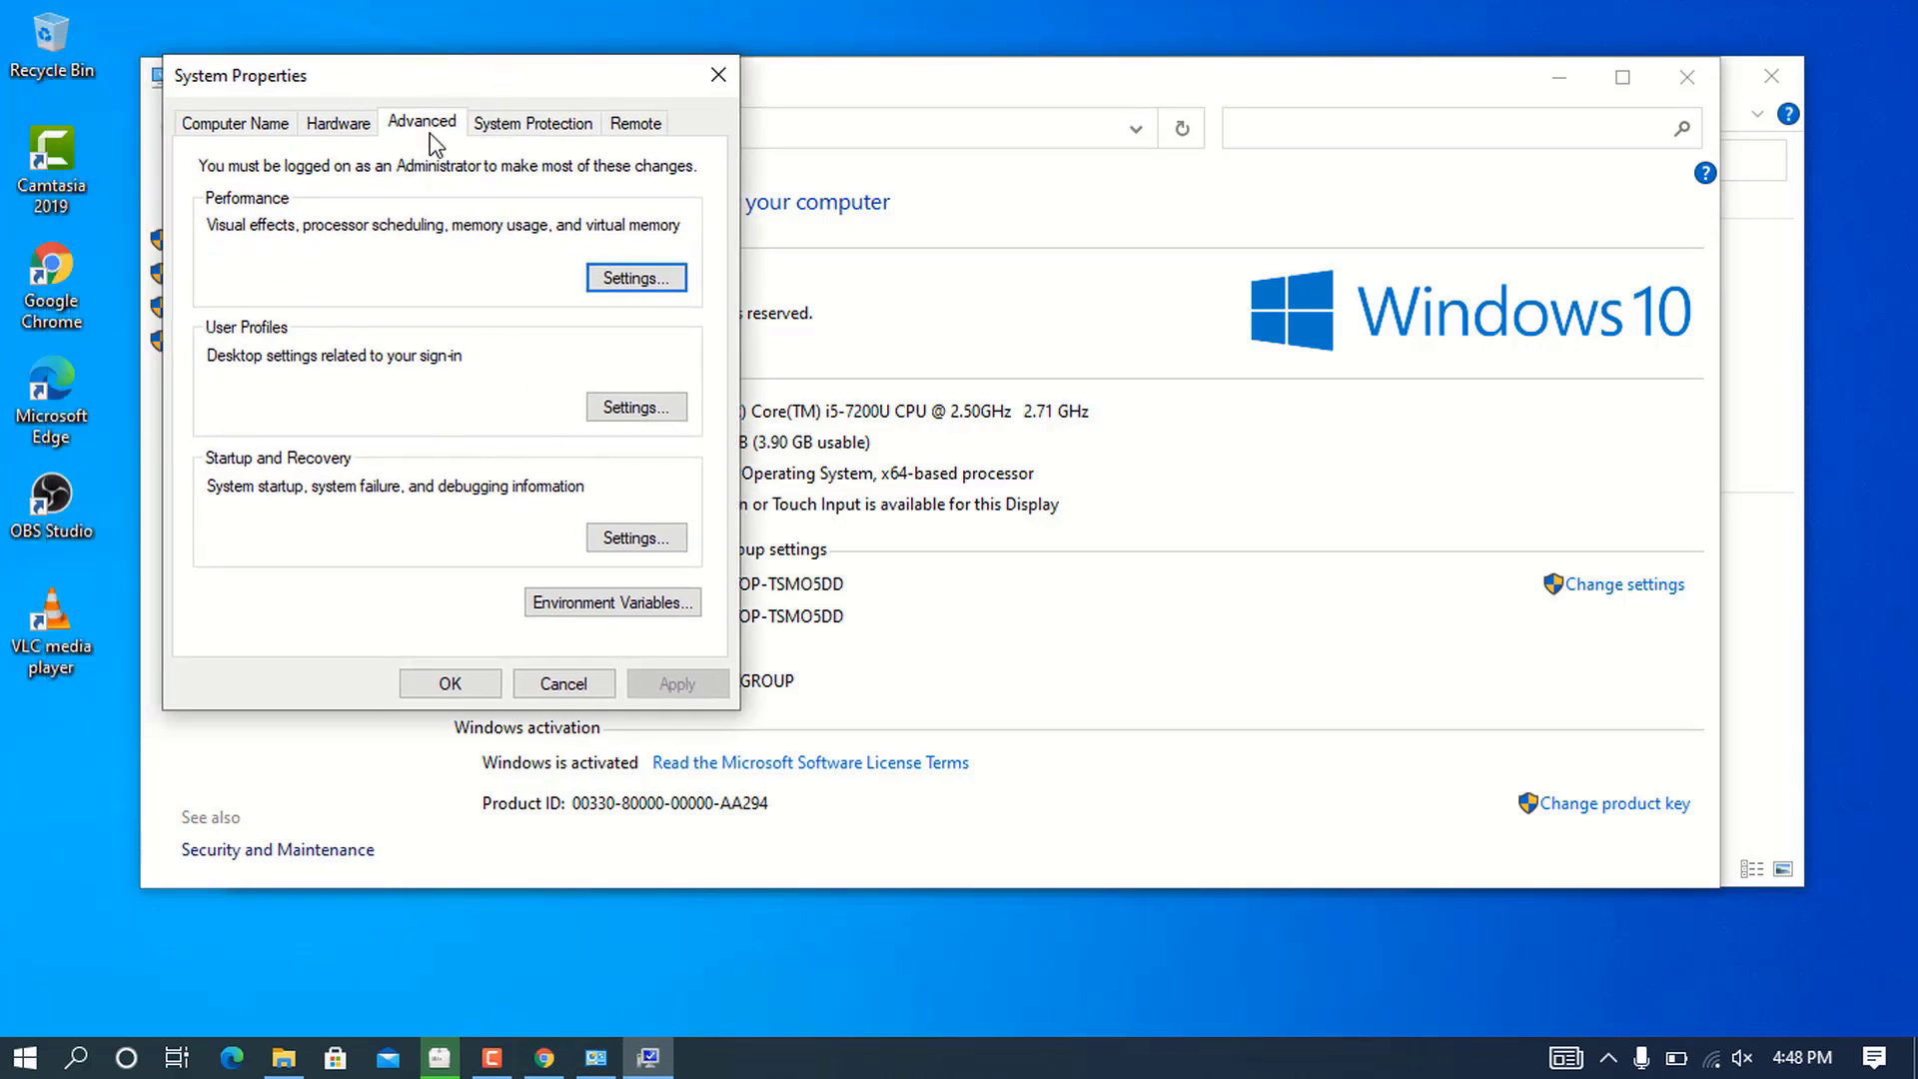
pyautogui.click(600, 605)
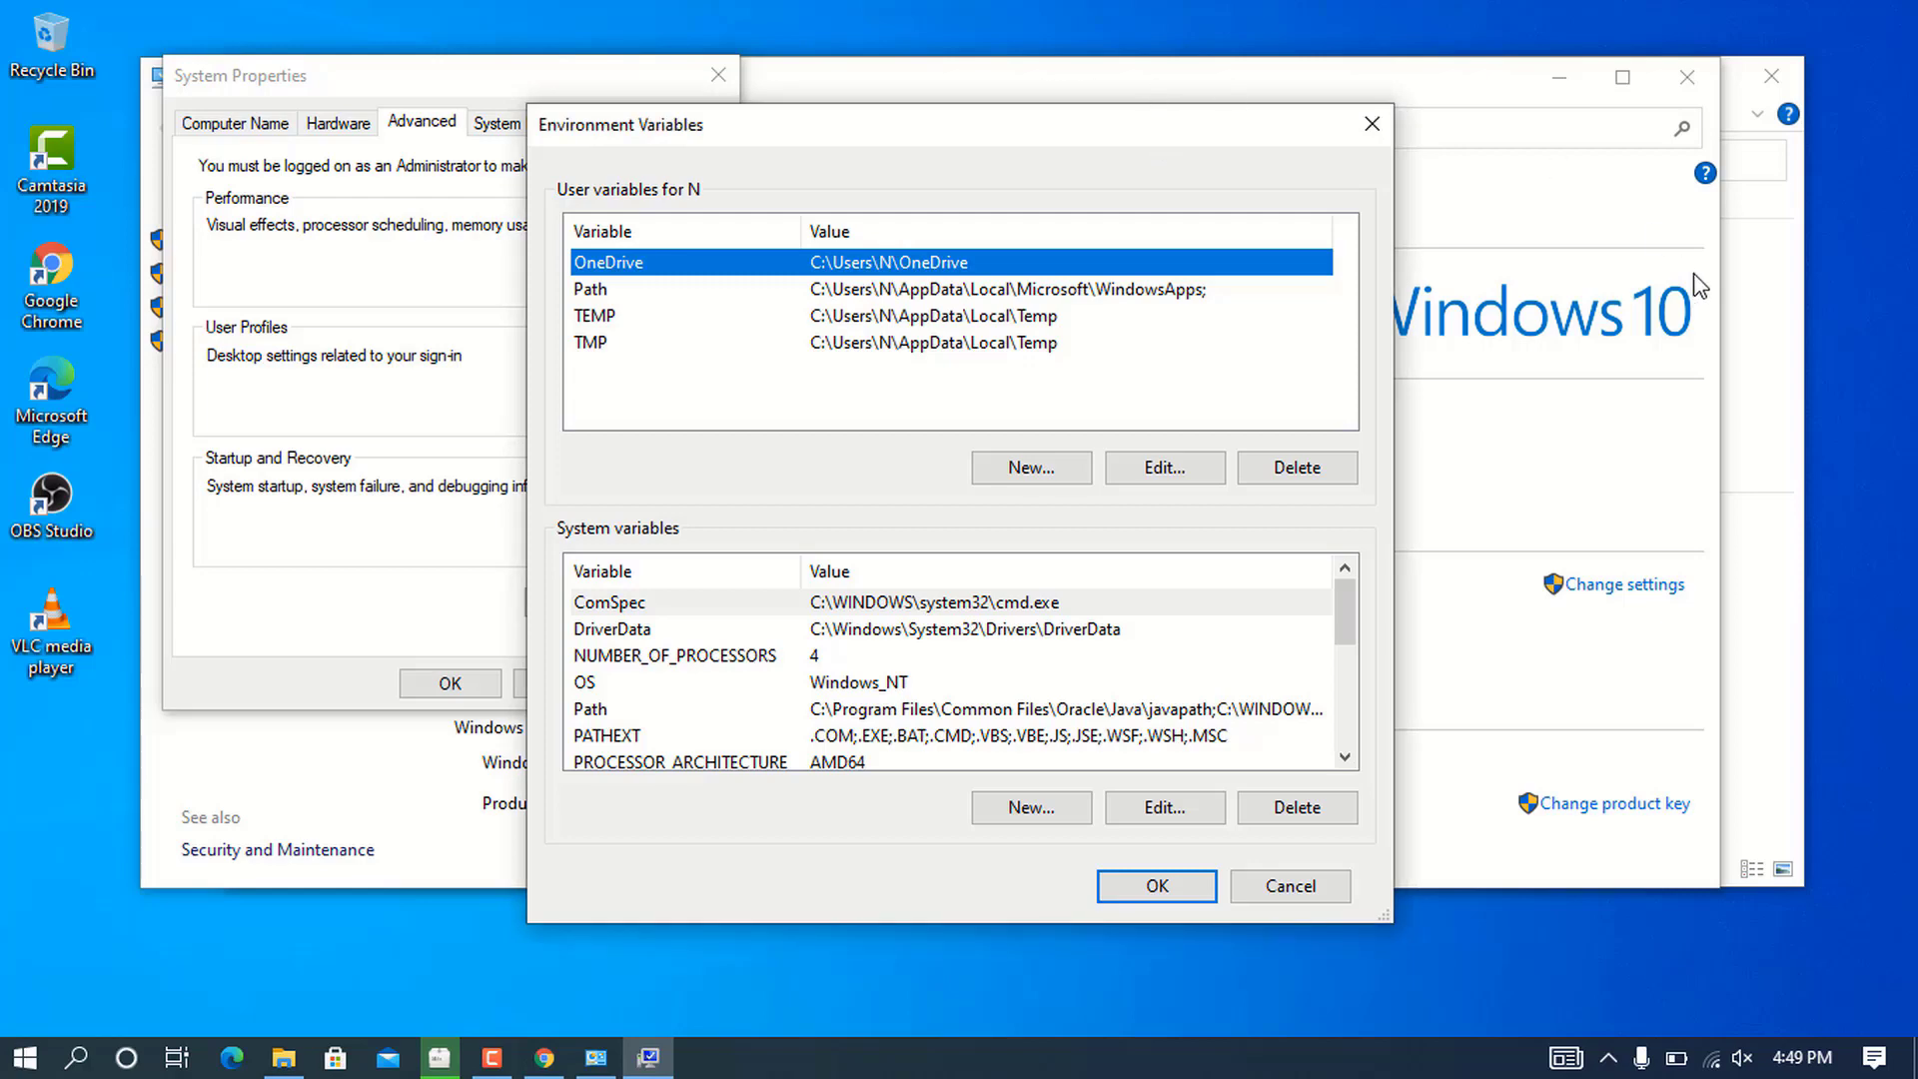
pyautogui.click(1788, 316)
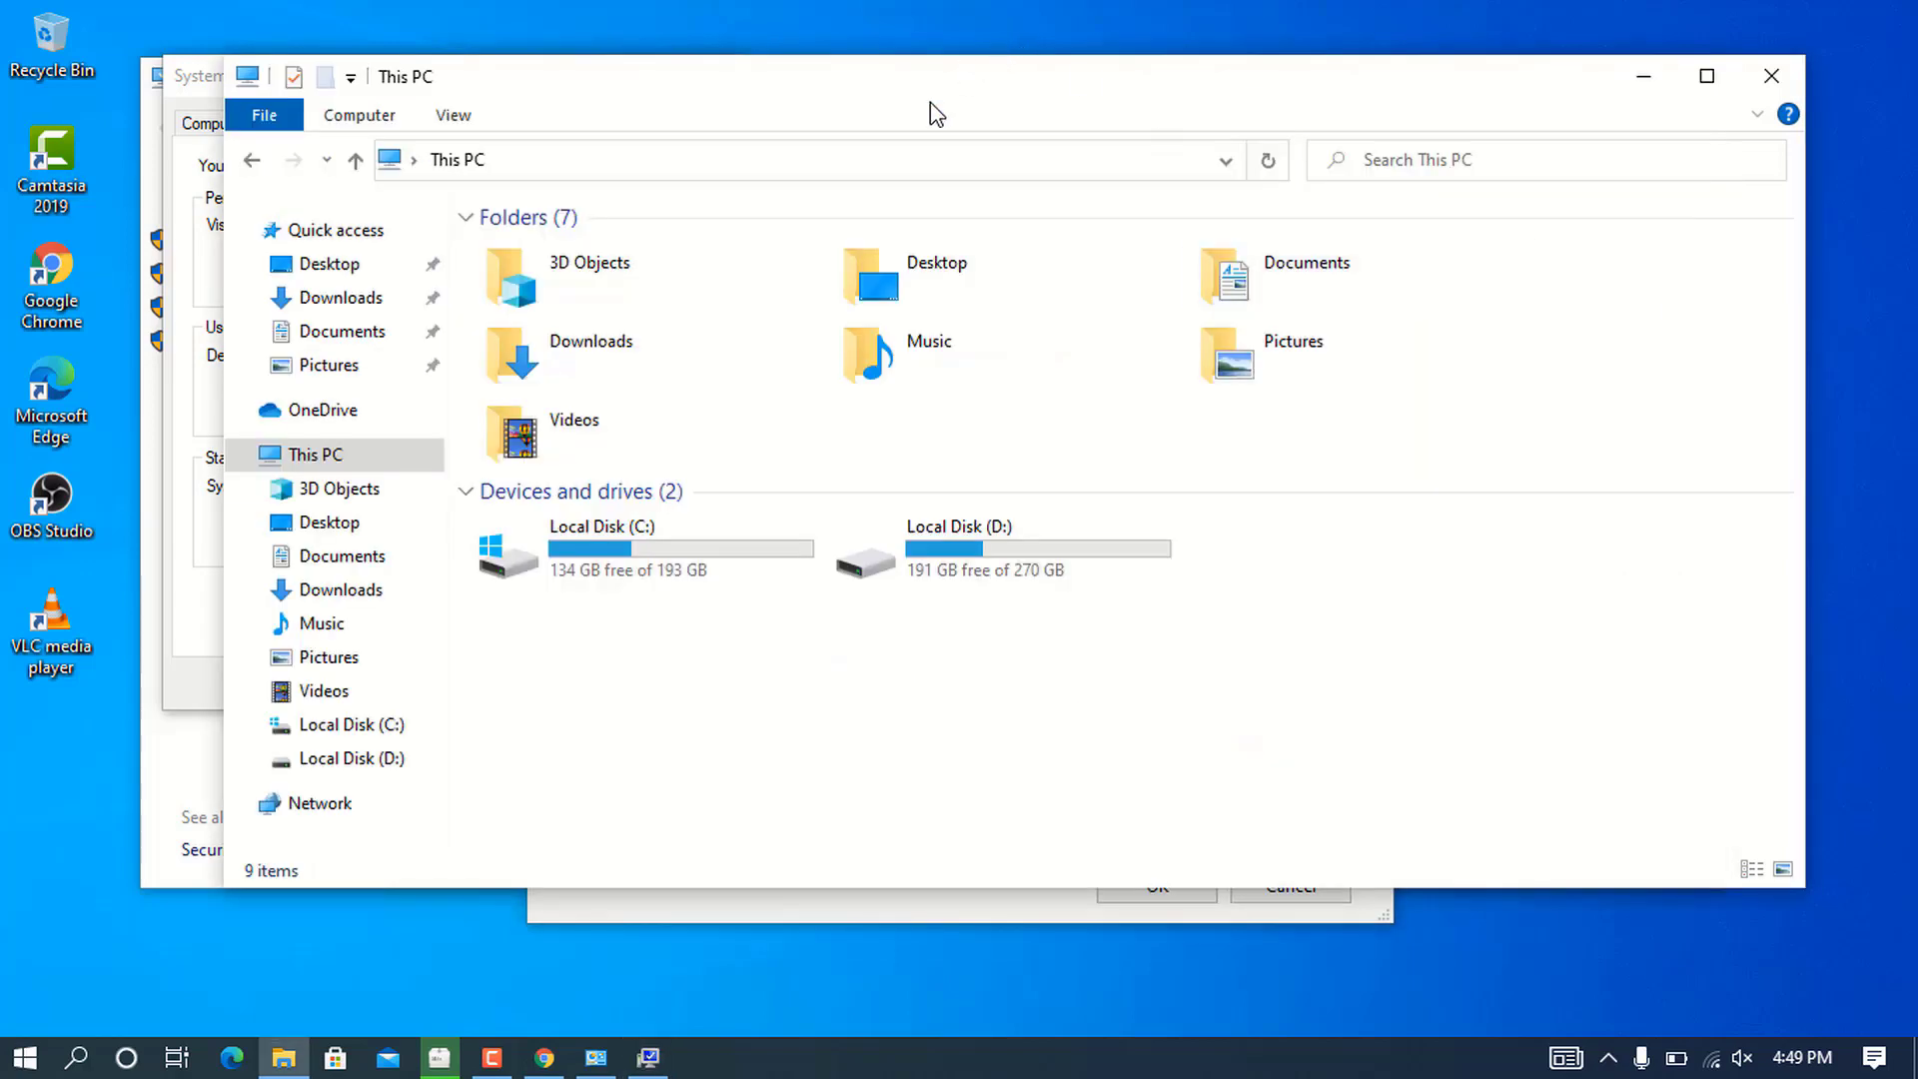
# - Browse to C:\Program Files\Java\jdk-17\bin and copy its folder address
pyautogui.moveTo(792, 62); pyautogui.dragTo(1087, 62)
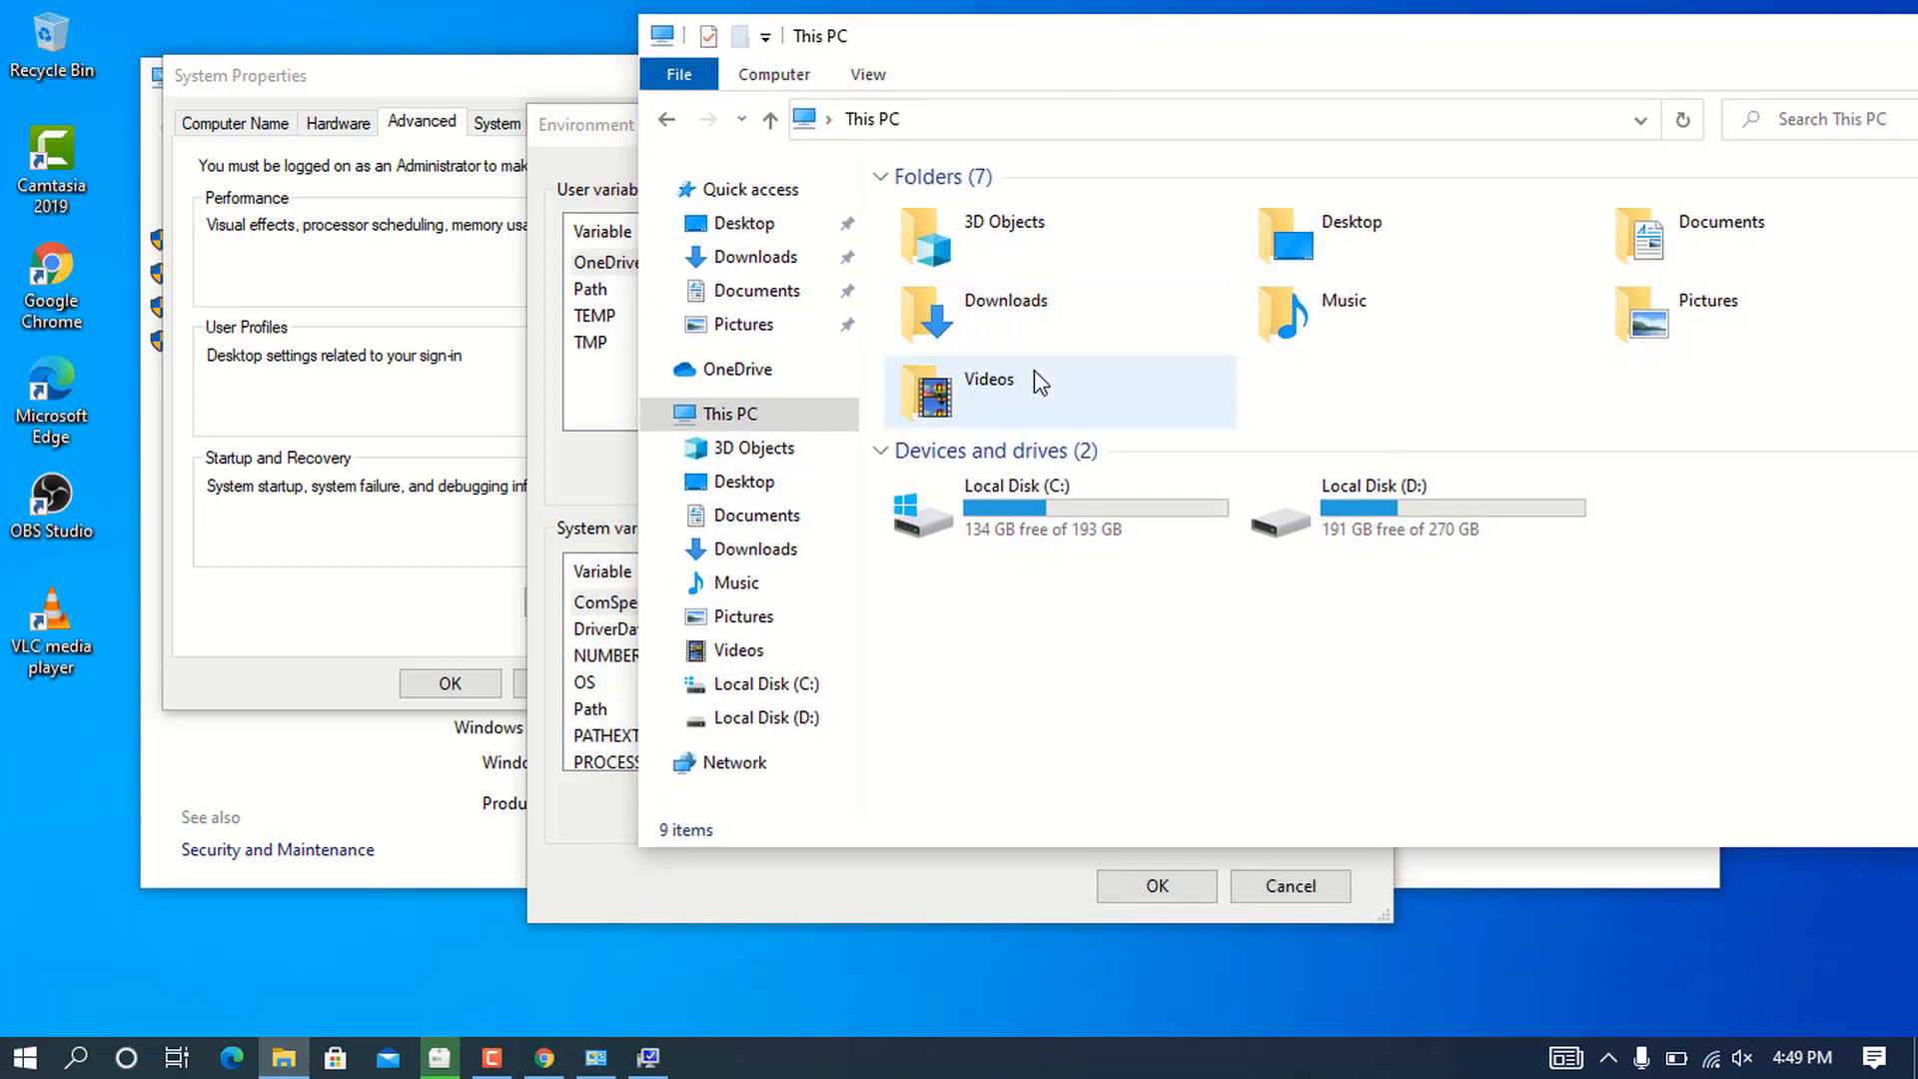
pyautogui.doubleClick(1028, 512)
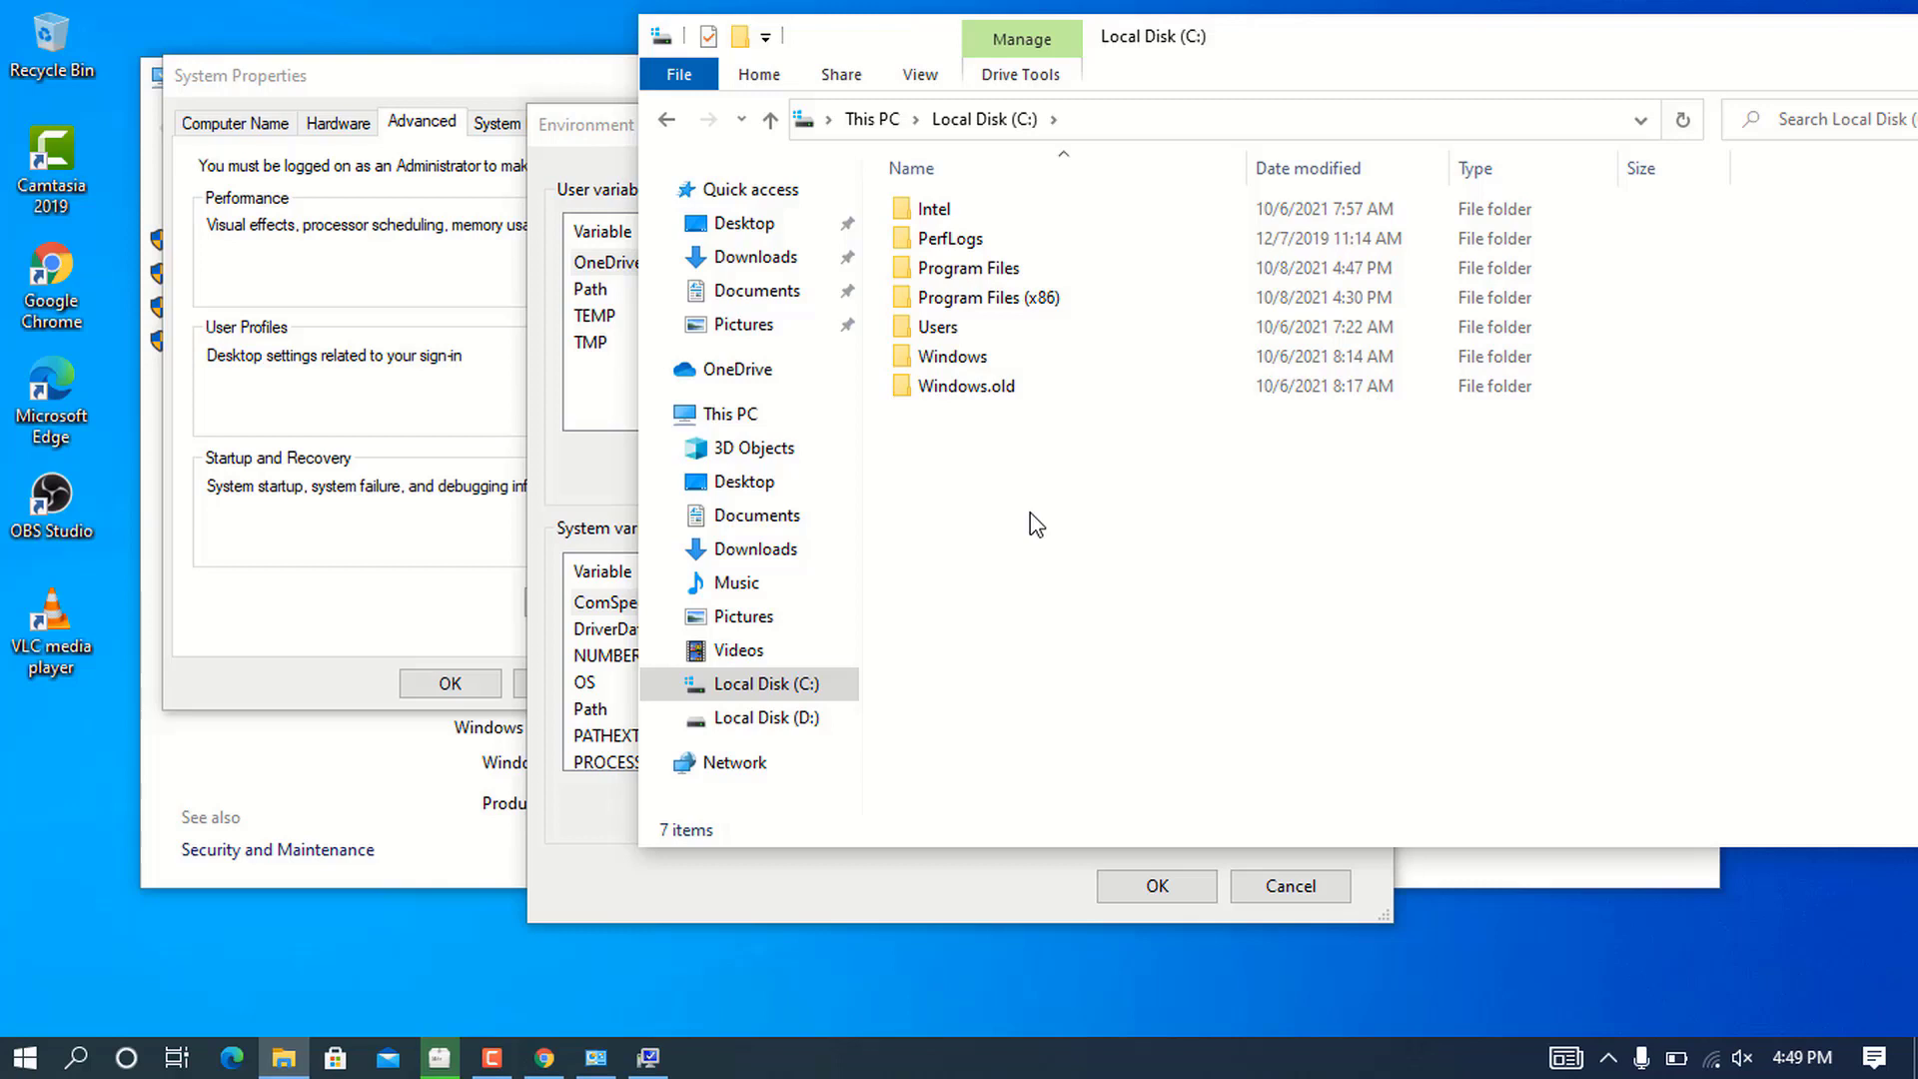
pyautogui.doubleClick(974, 269)
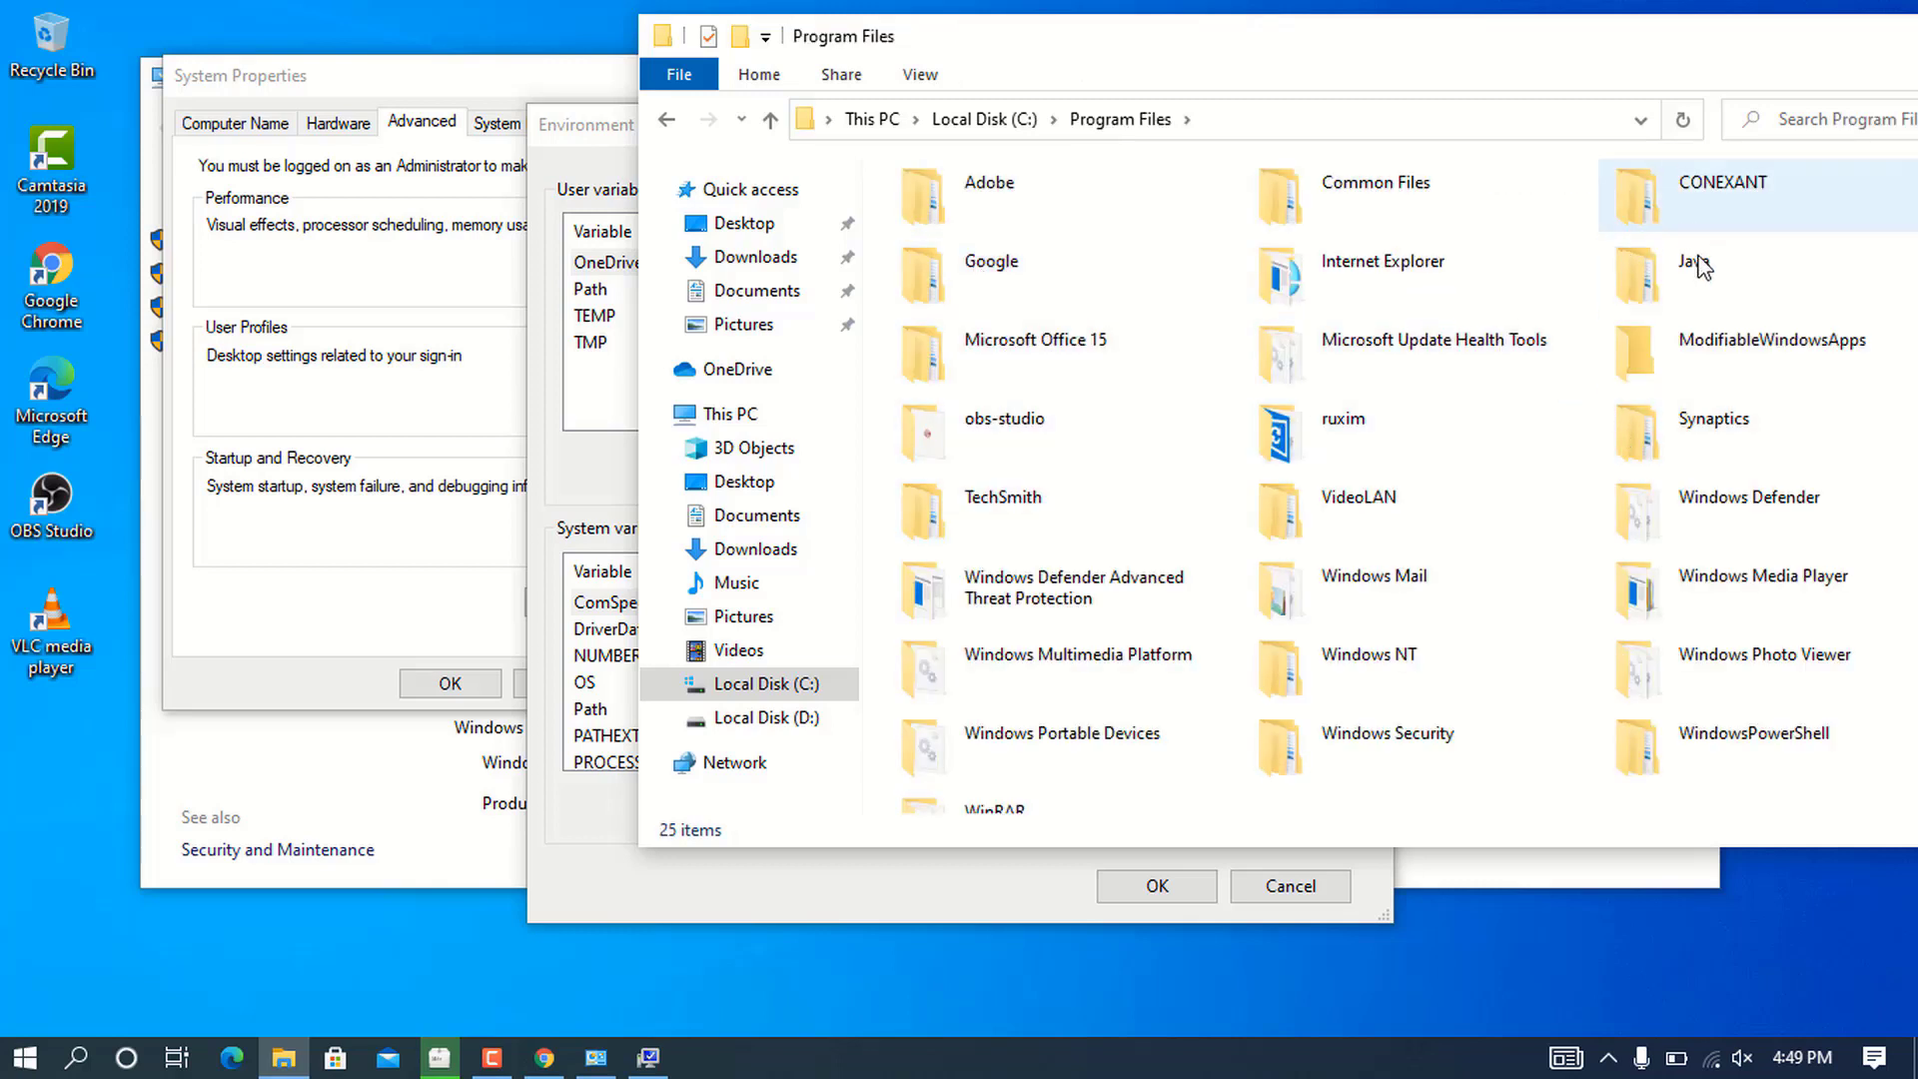
pyautogui.doubleClick(1701, 266)
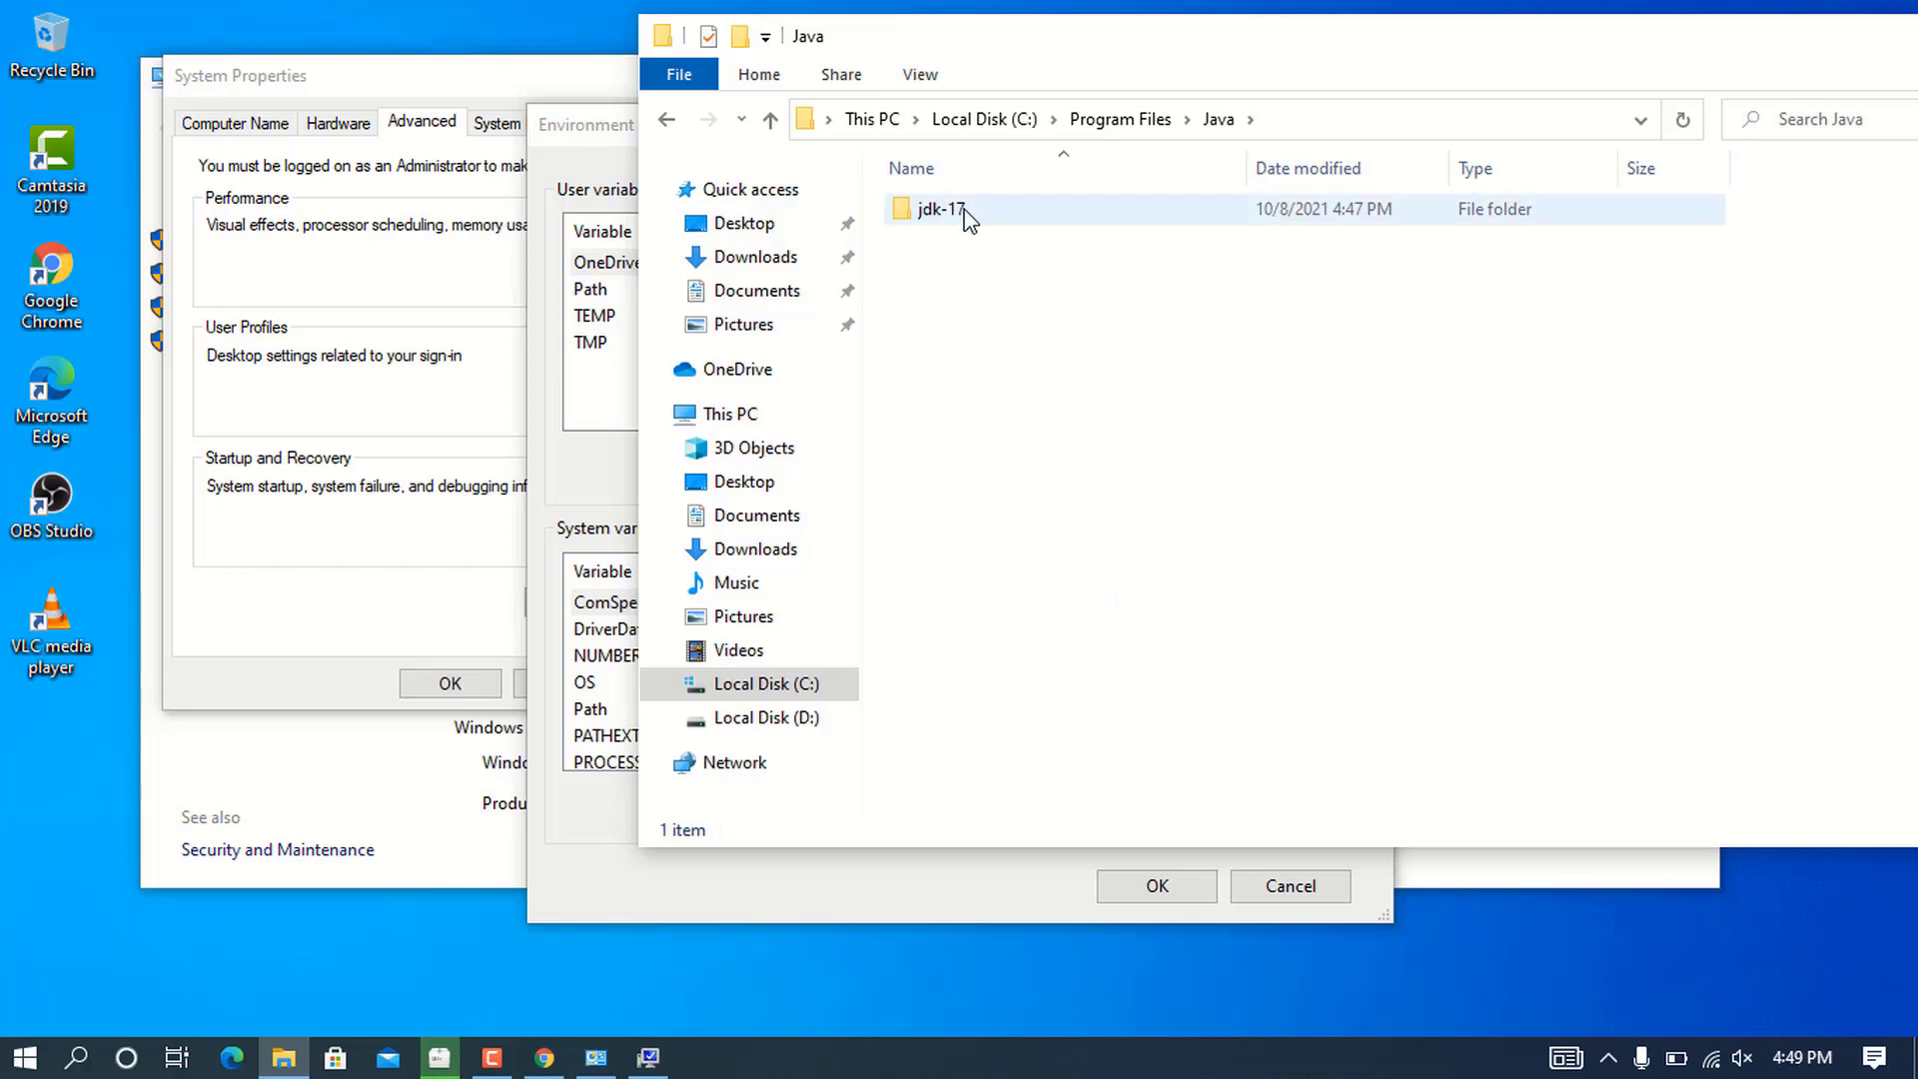
pyautogui.doubleClick(967, 218)
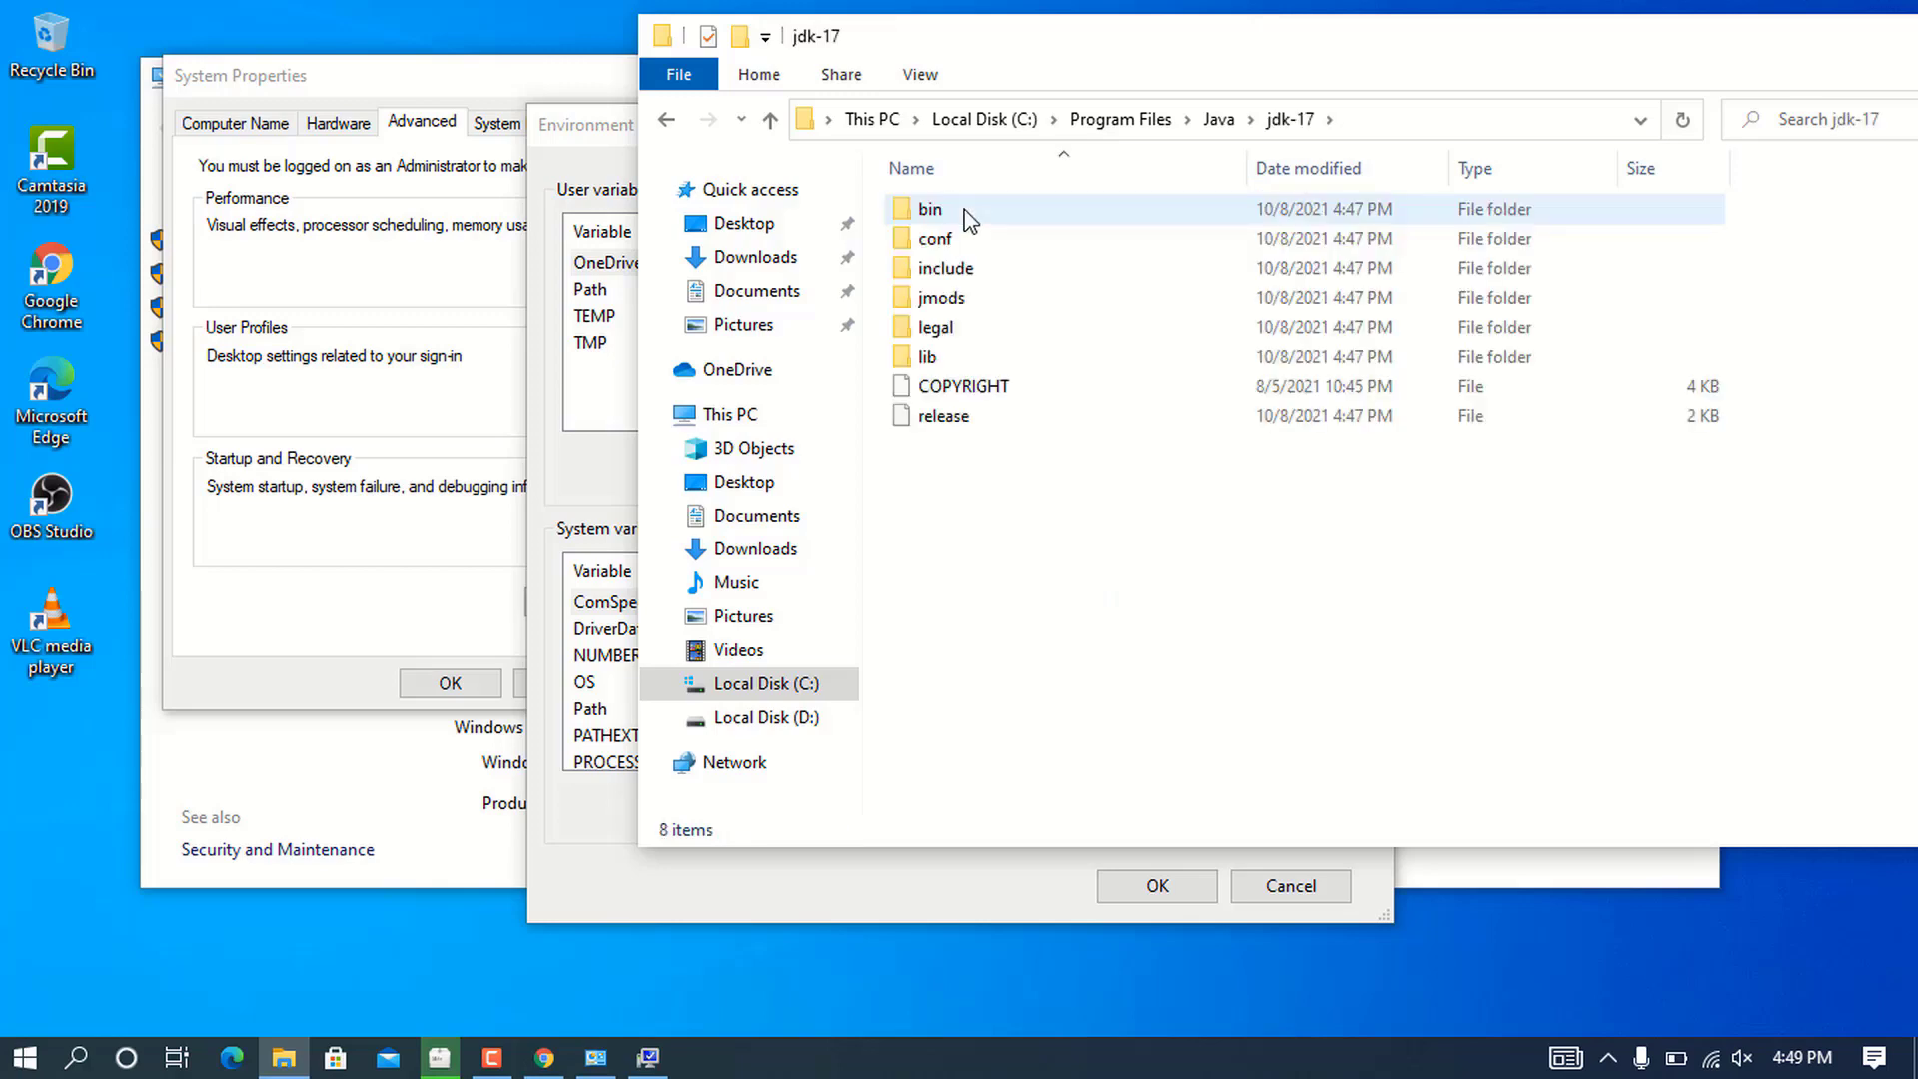
pyautogui.doubleClick(965, 214)
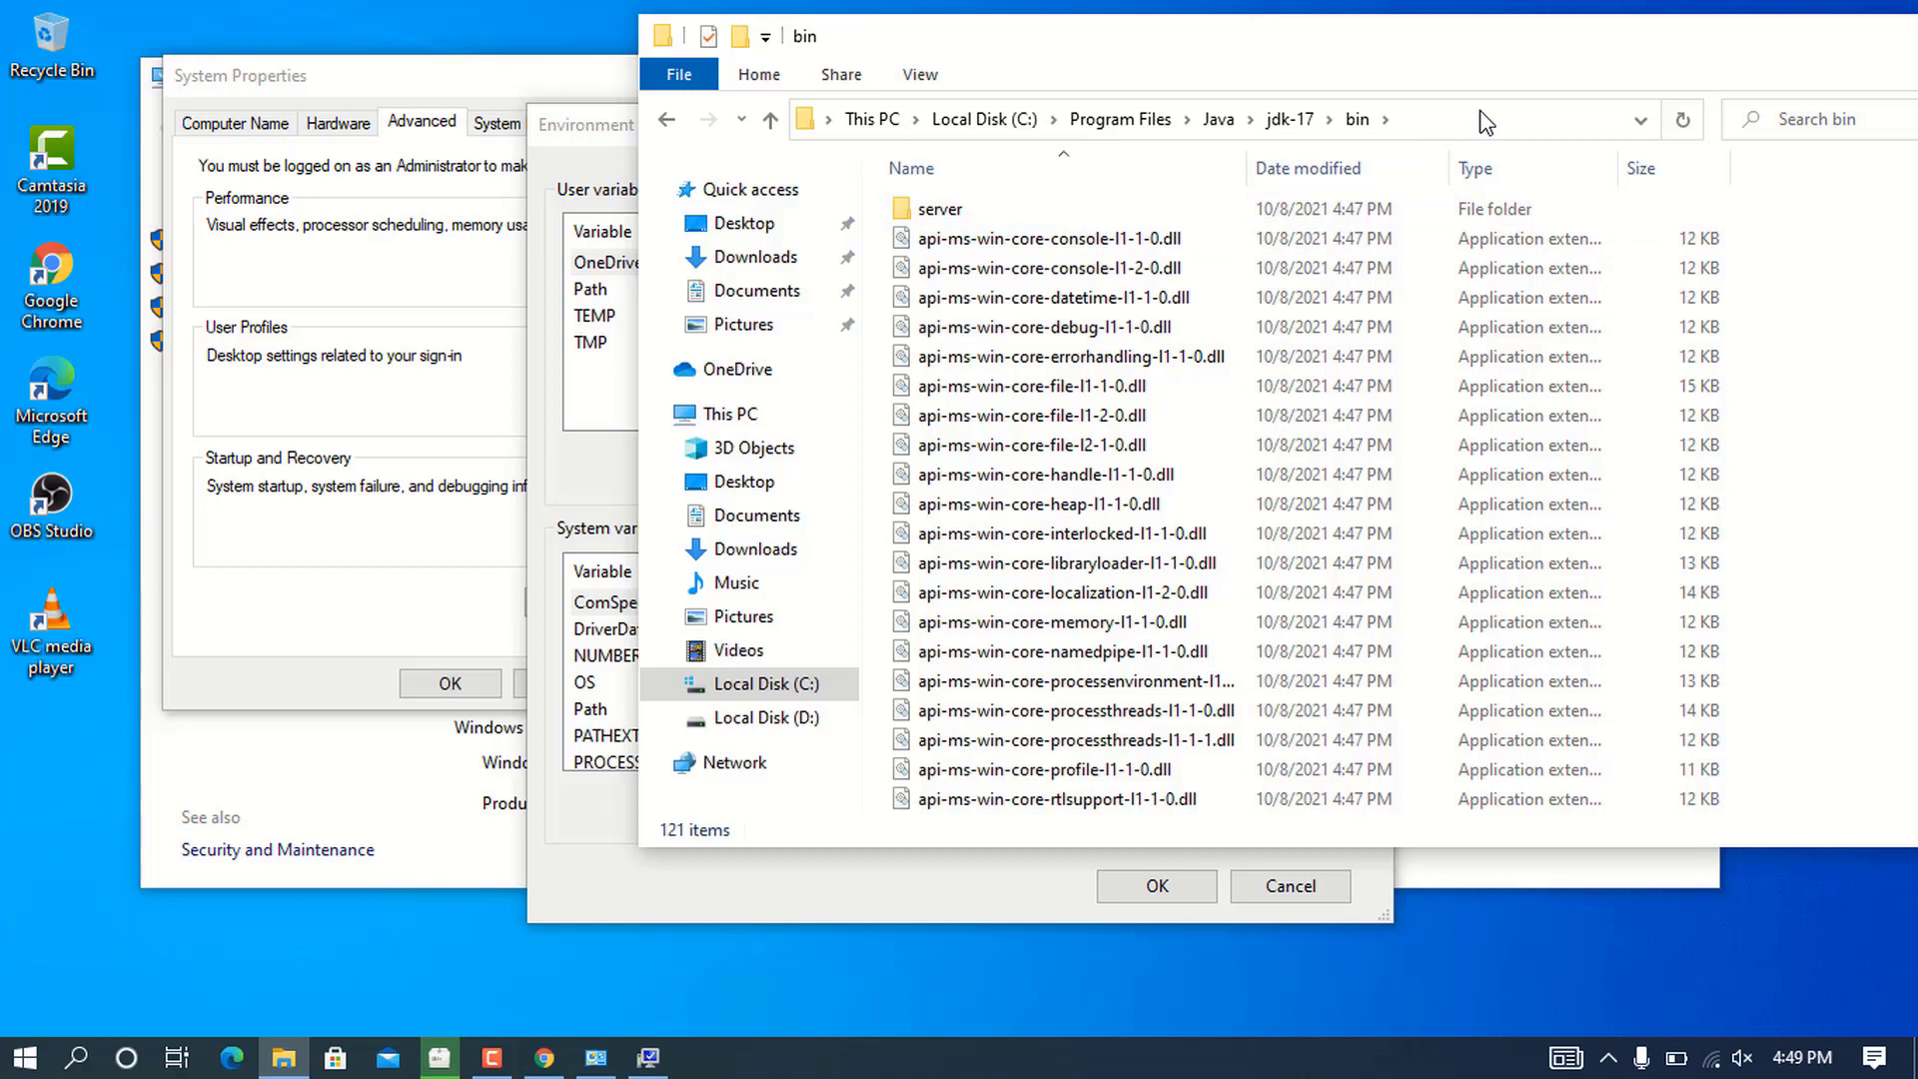
pyautogui.click(1485, 122)
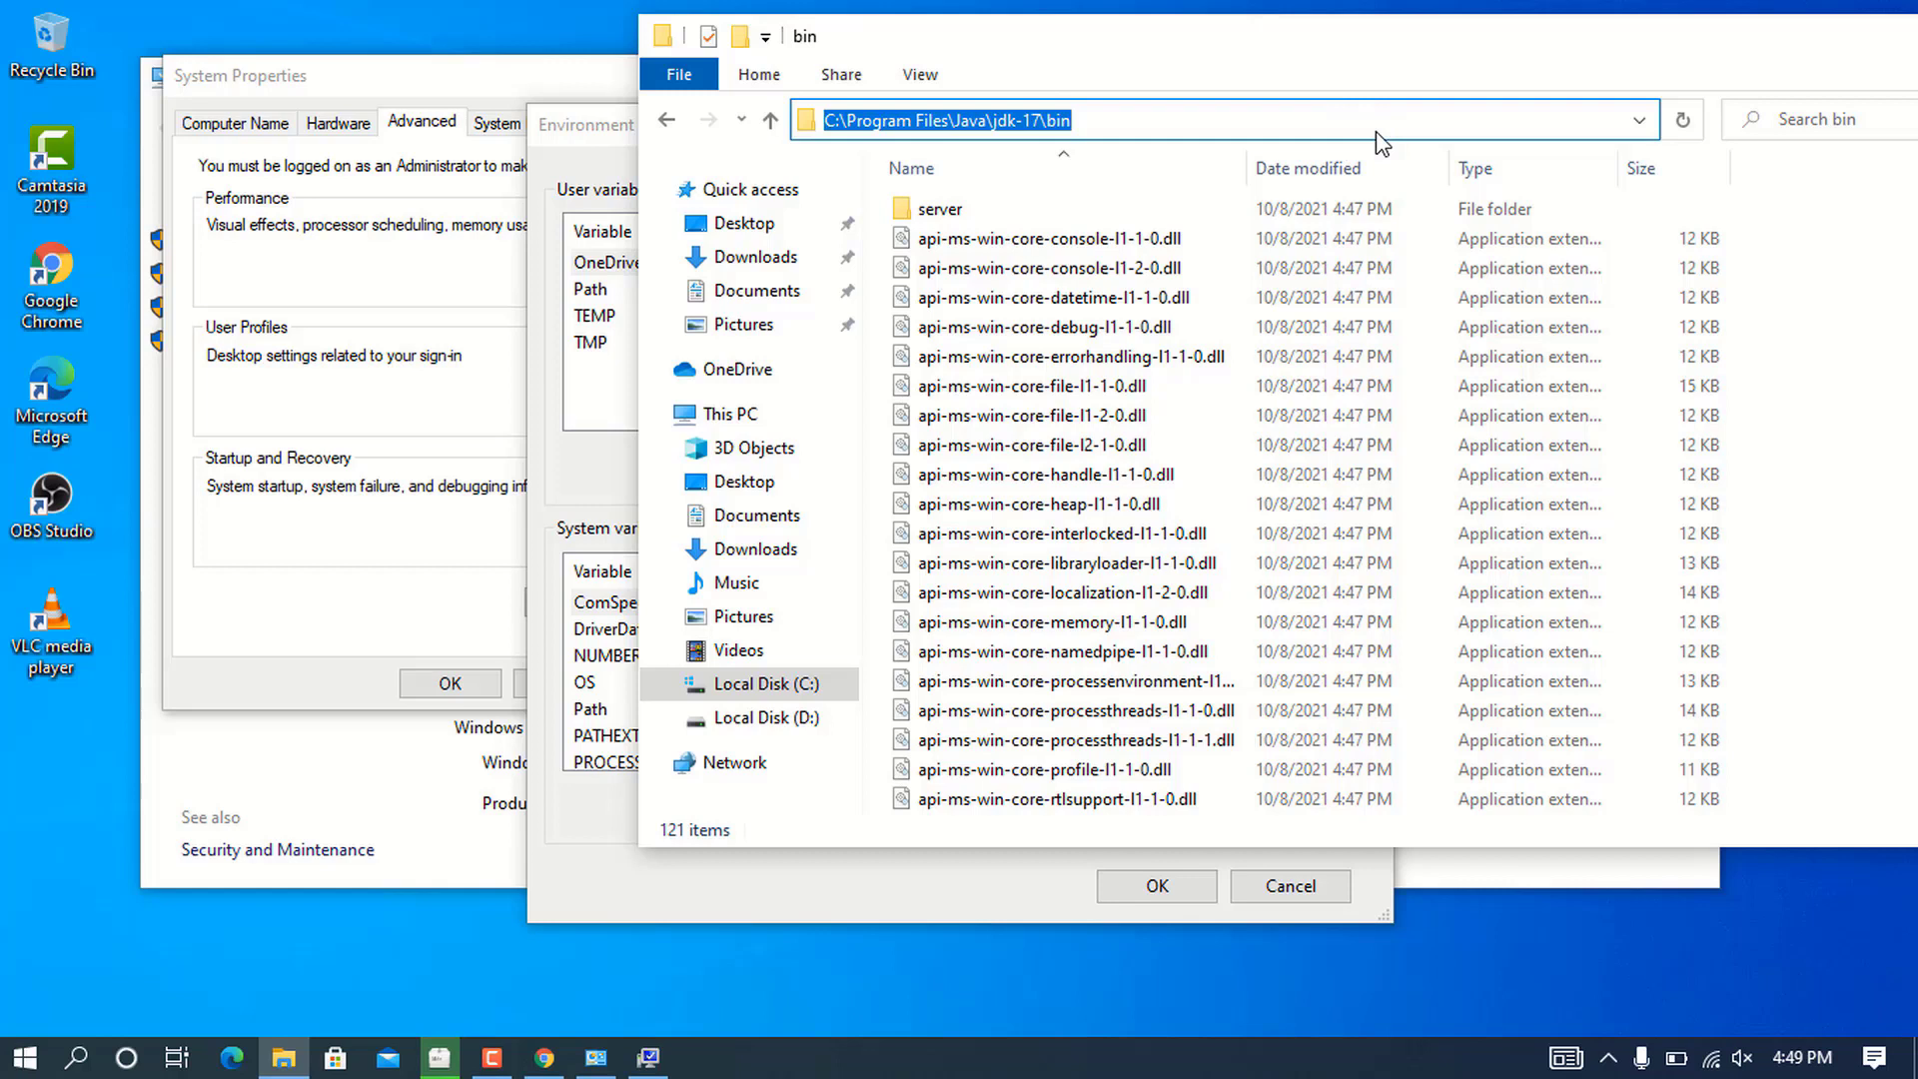
pyautogui.click(1820, 278)
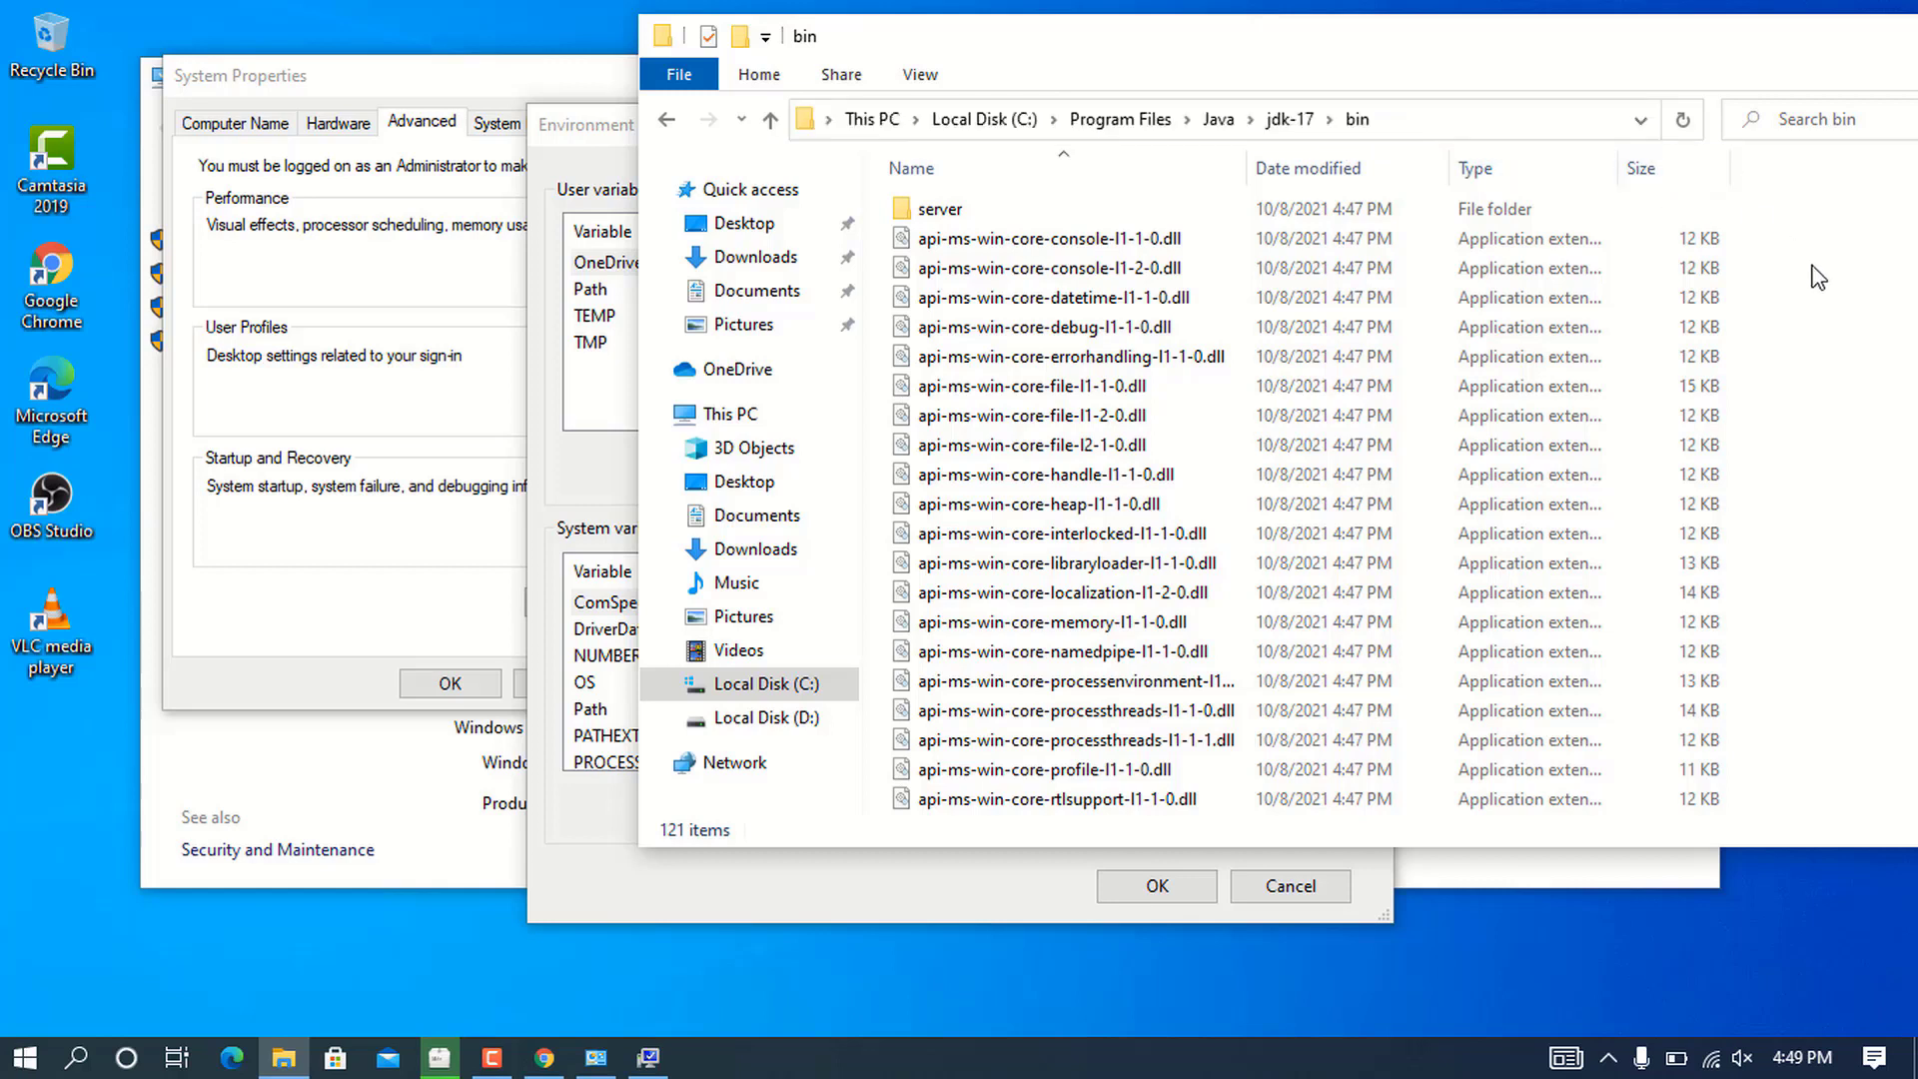
pyautogui.rightClick(1413, 121)
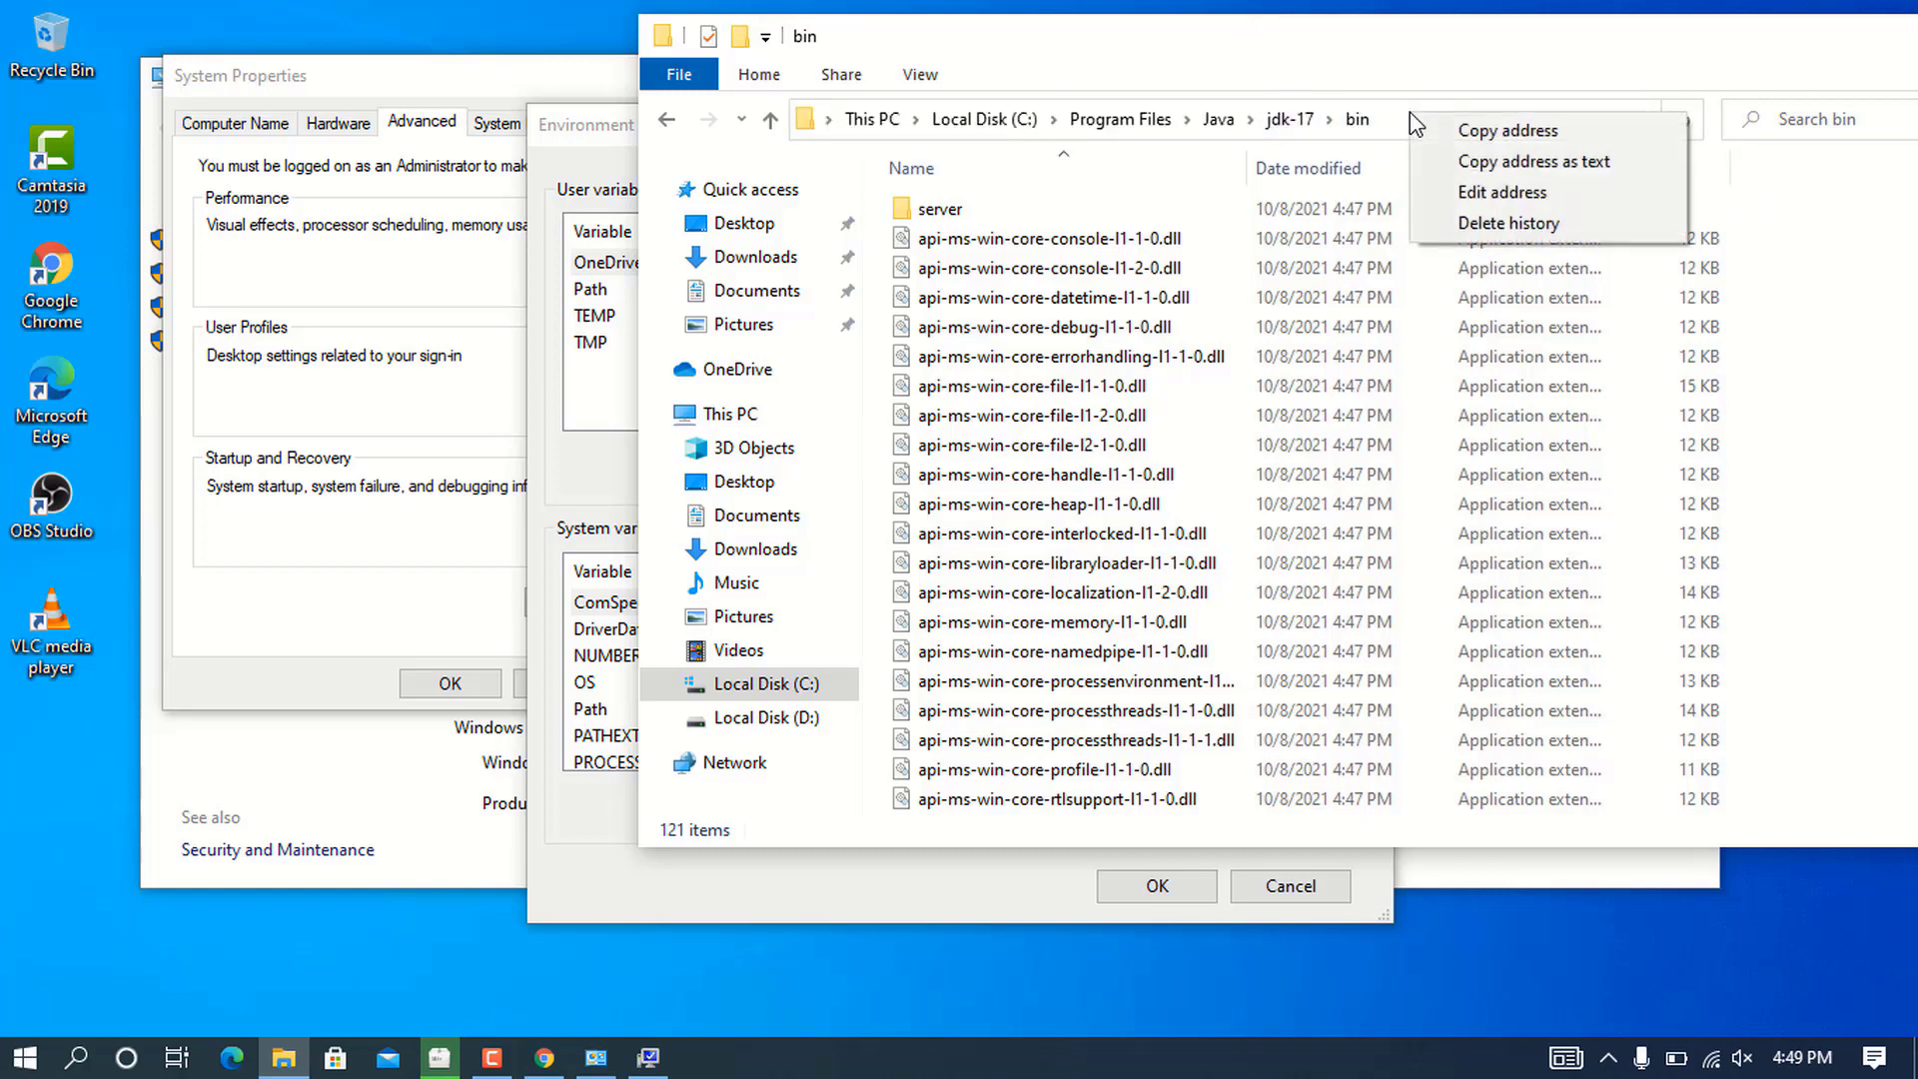
pyautogui.click(1507, 132)
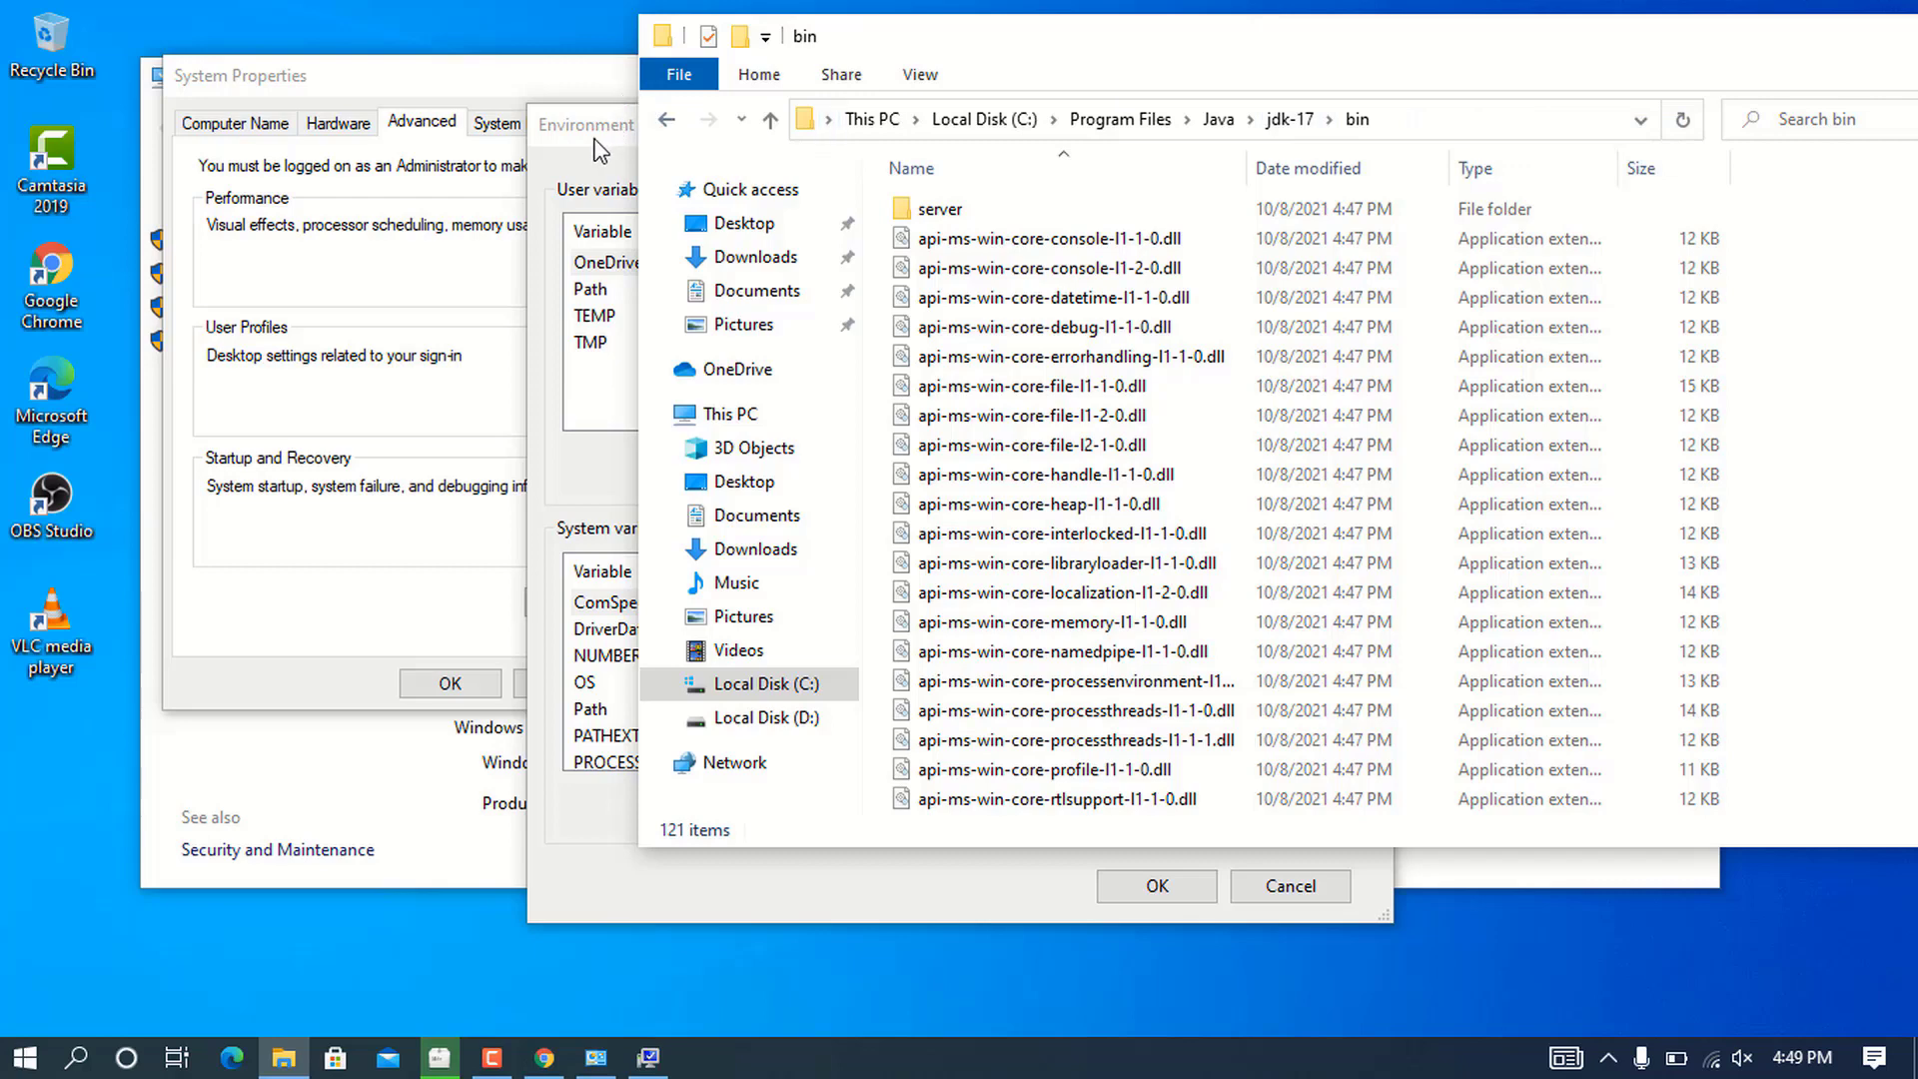
# - Select the system Path variable in Environment Variables and edit it
pyautogui.click(597, 149)
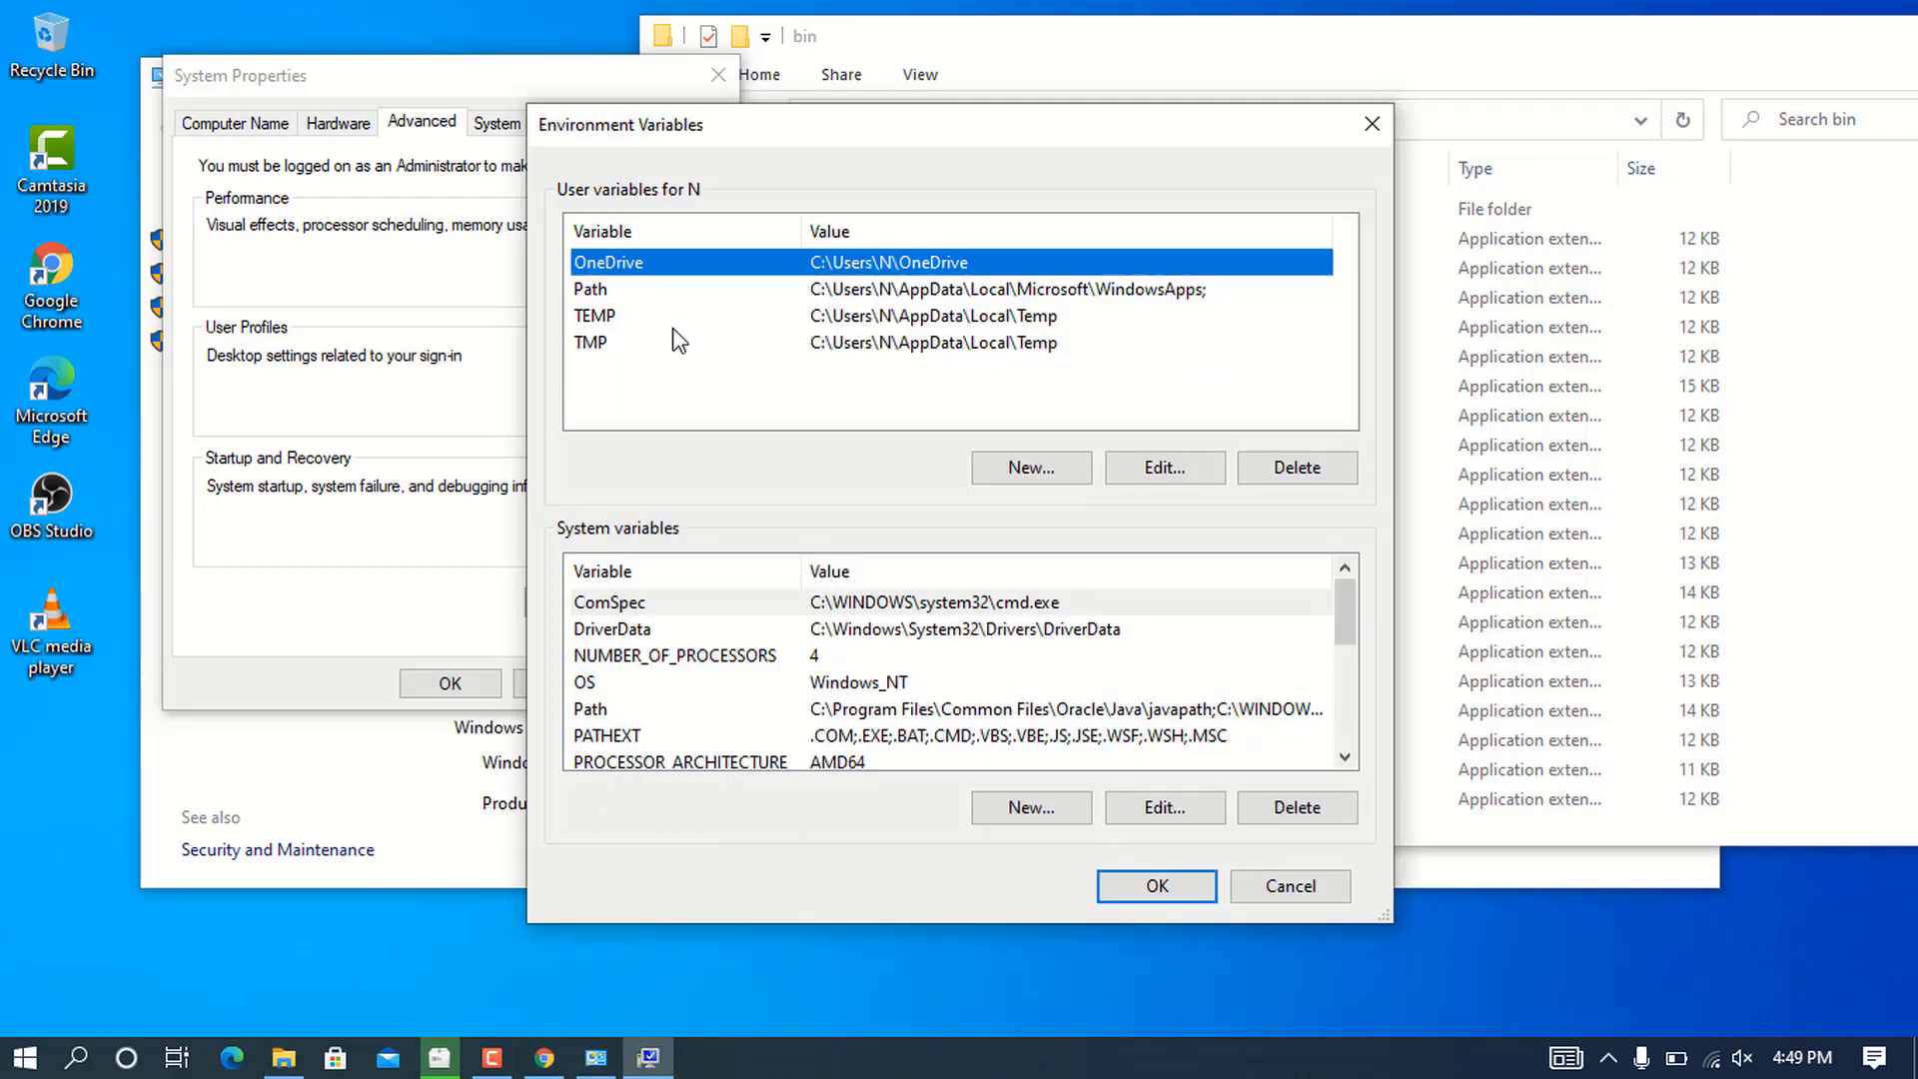
pyautogui.click(599, 288)
pyautogui.click(1165, 467)
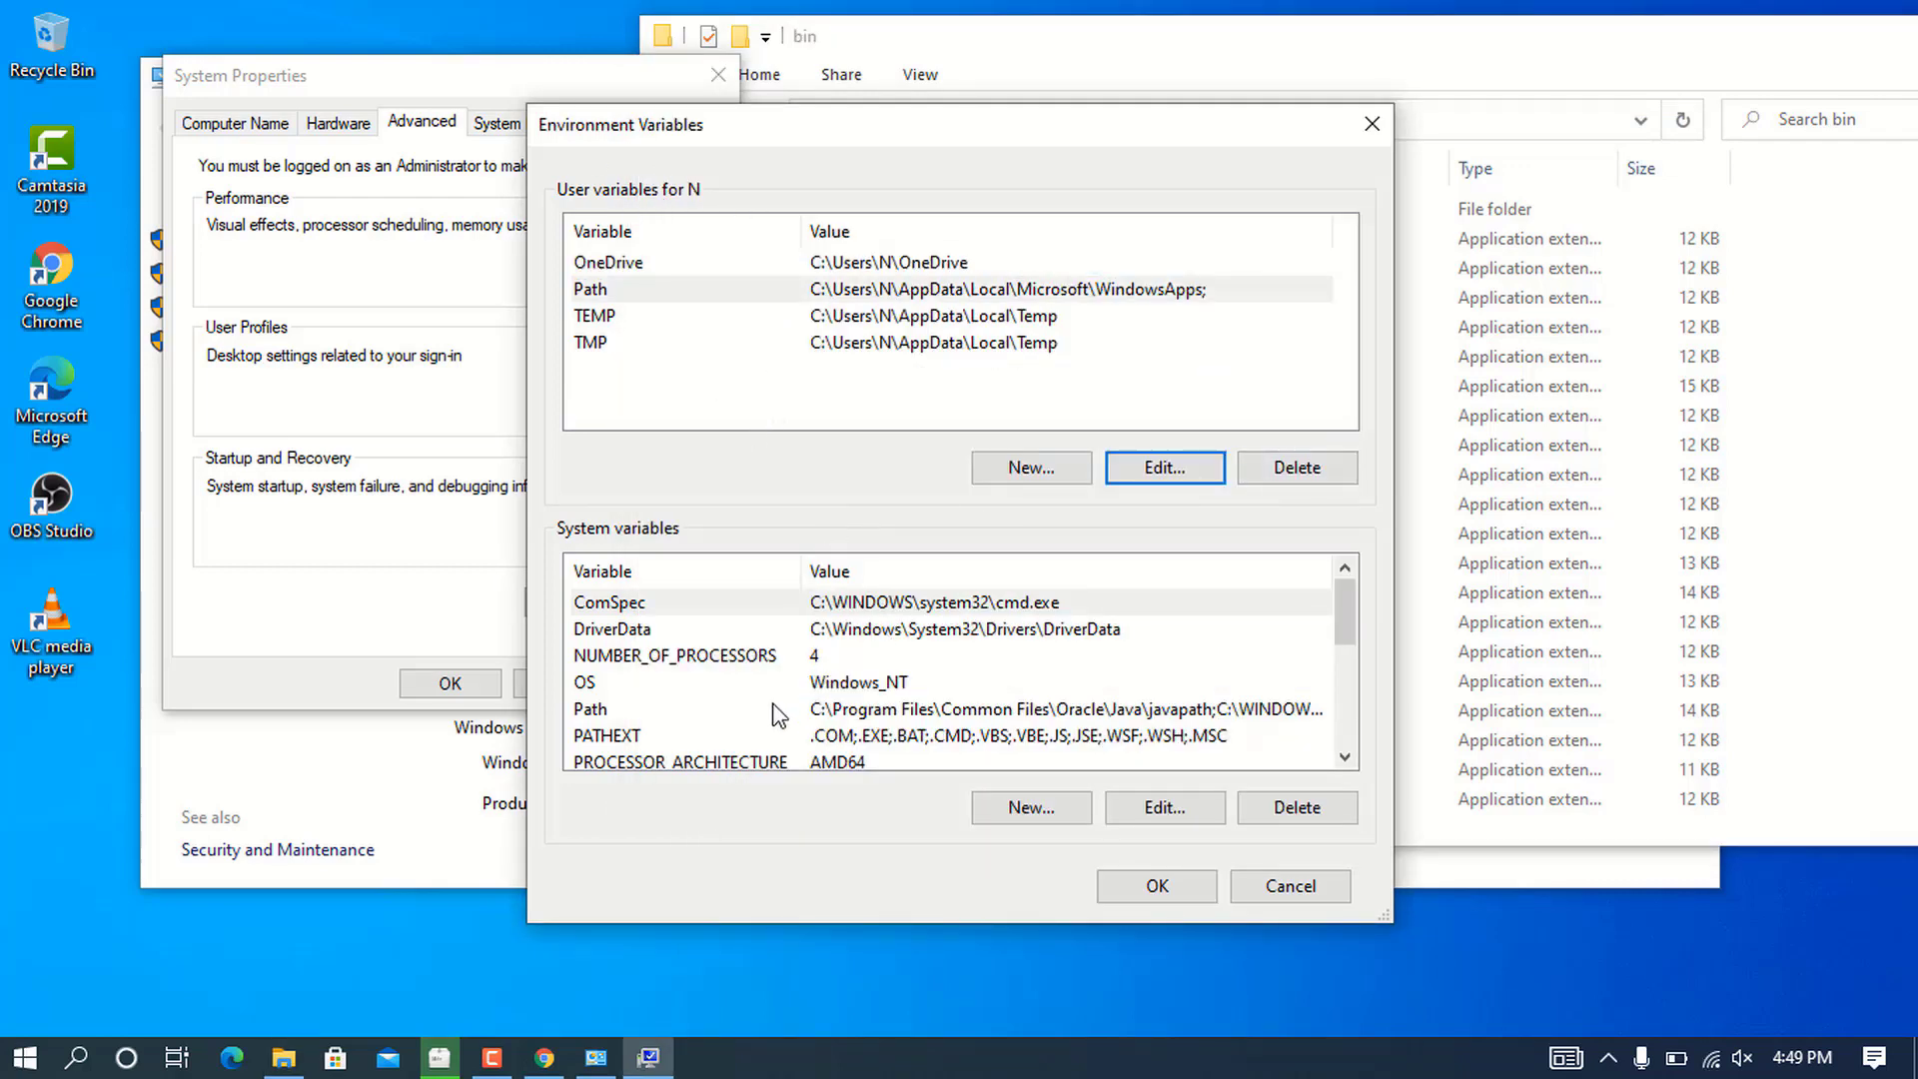
pyautogui.click(687, 712)
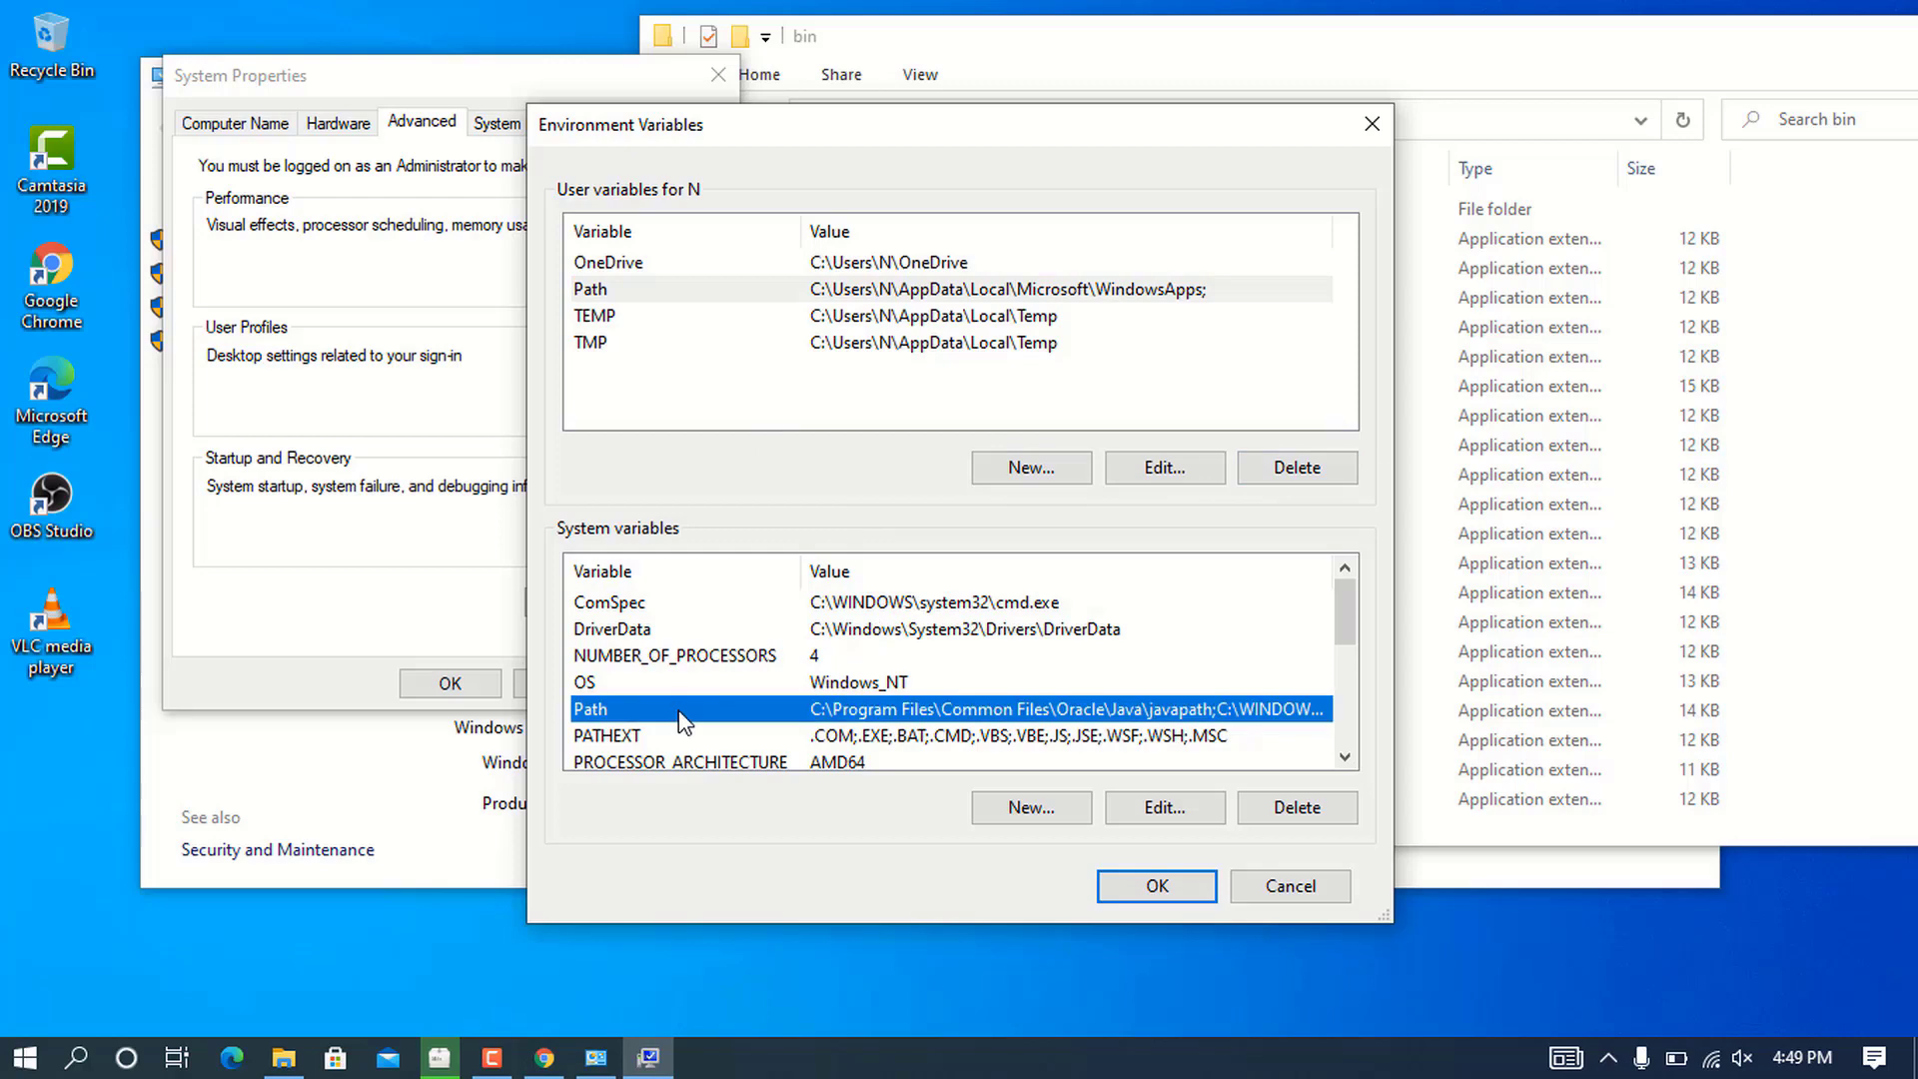
pyautogui.click(1159, 809)
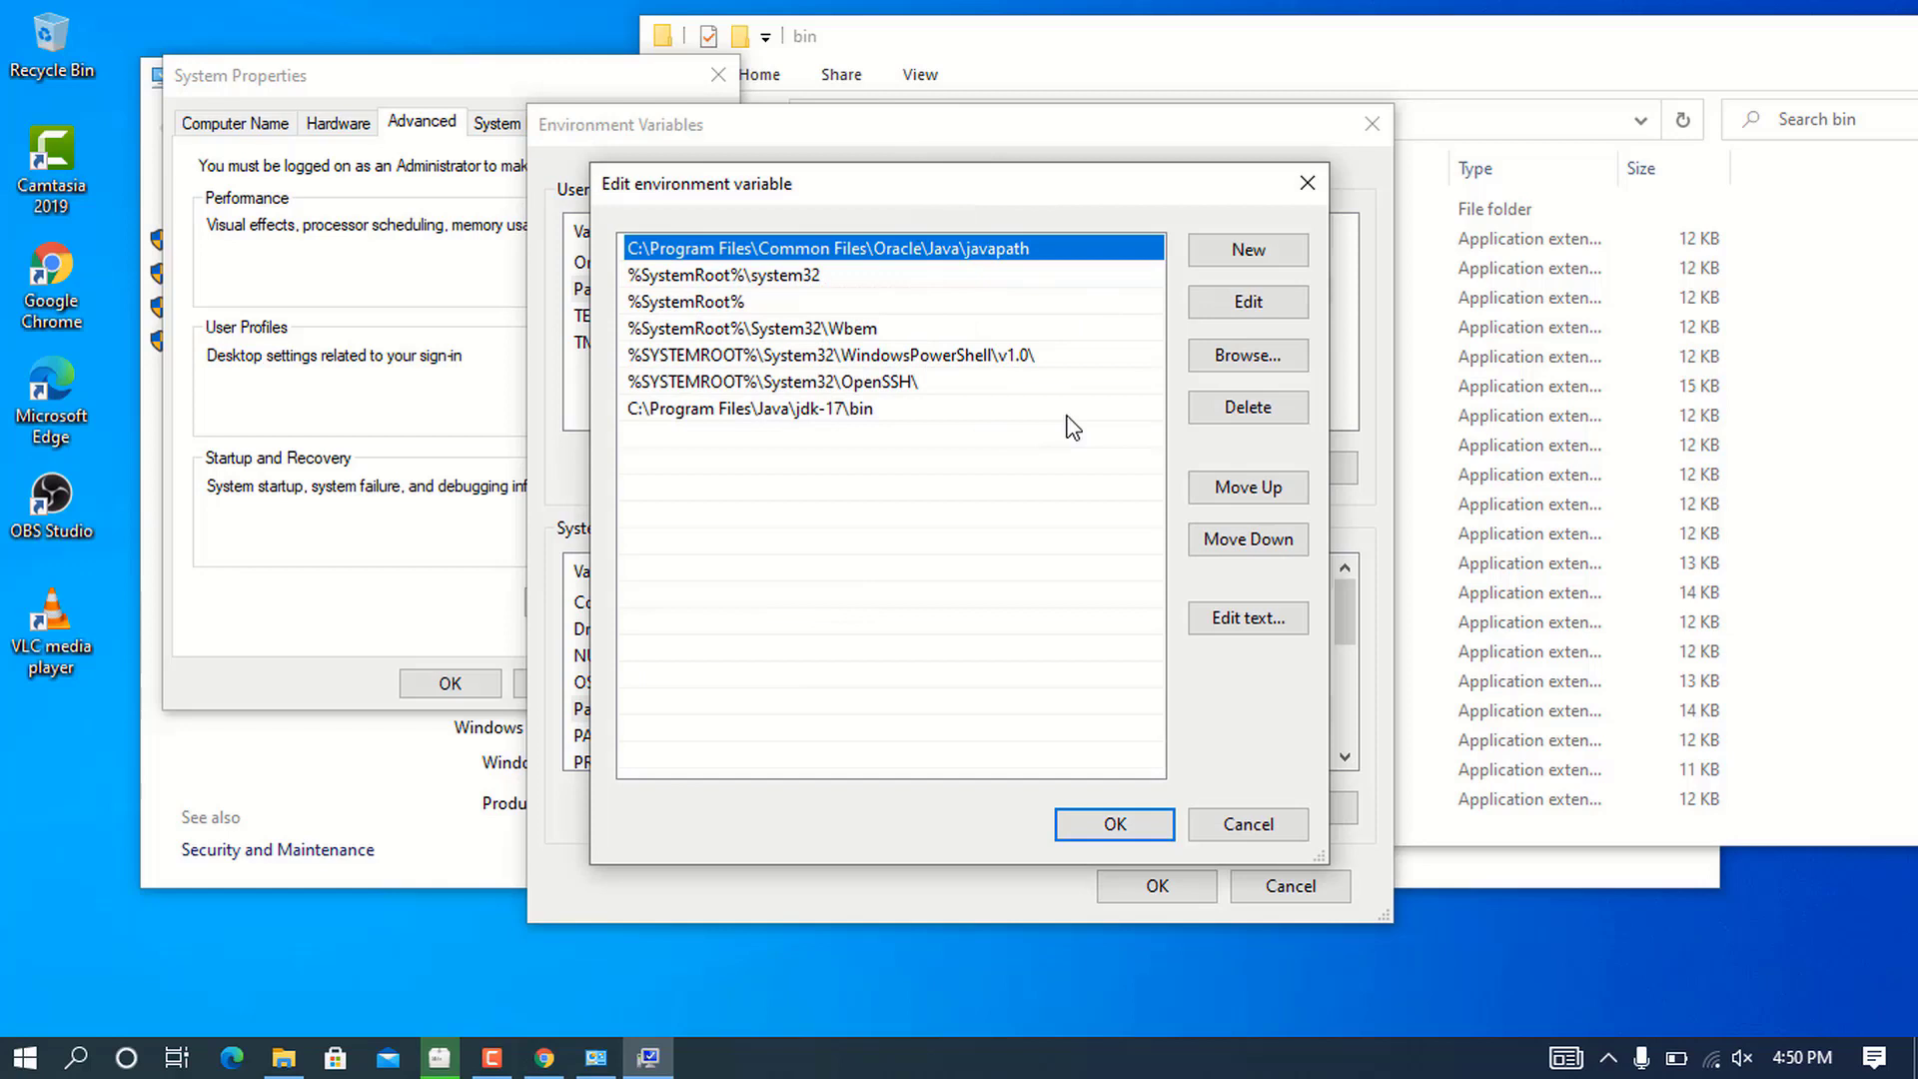
# - Add the pasted jdk-17\bin path, delete the duplicate entry, and save the Path
pyautogui.click(1249, 251)
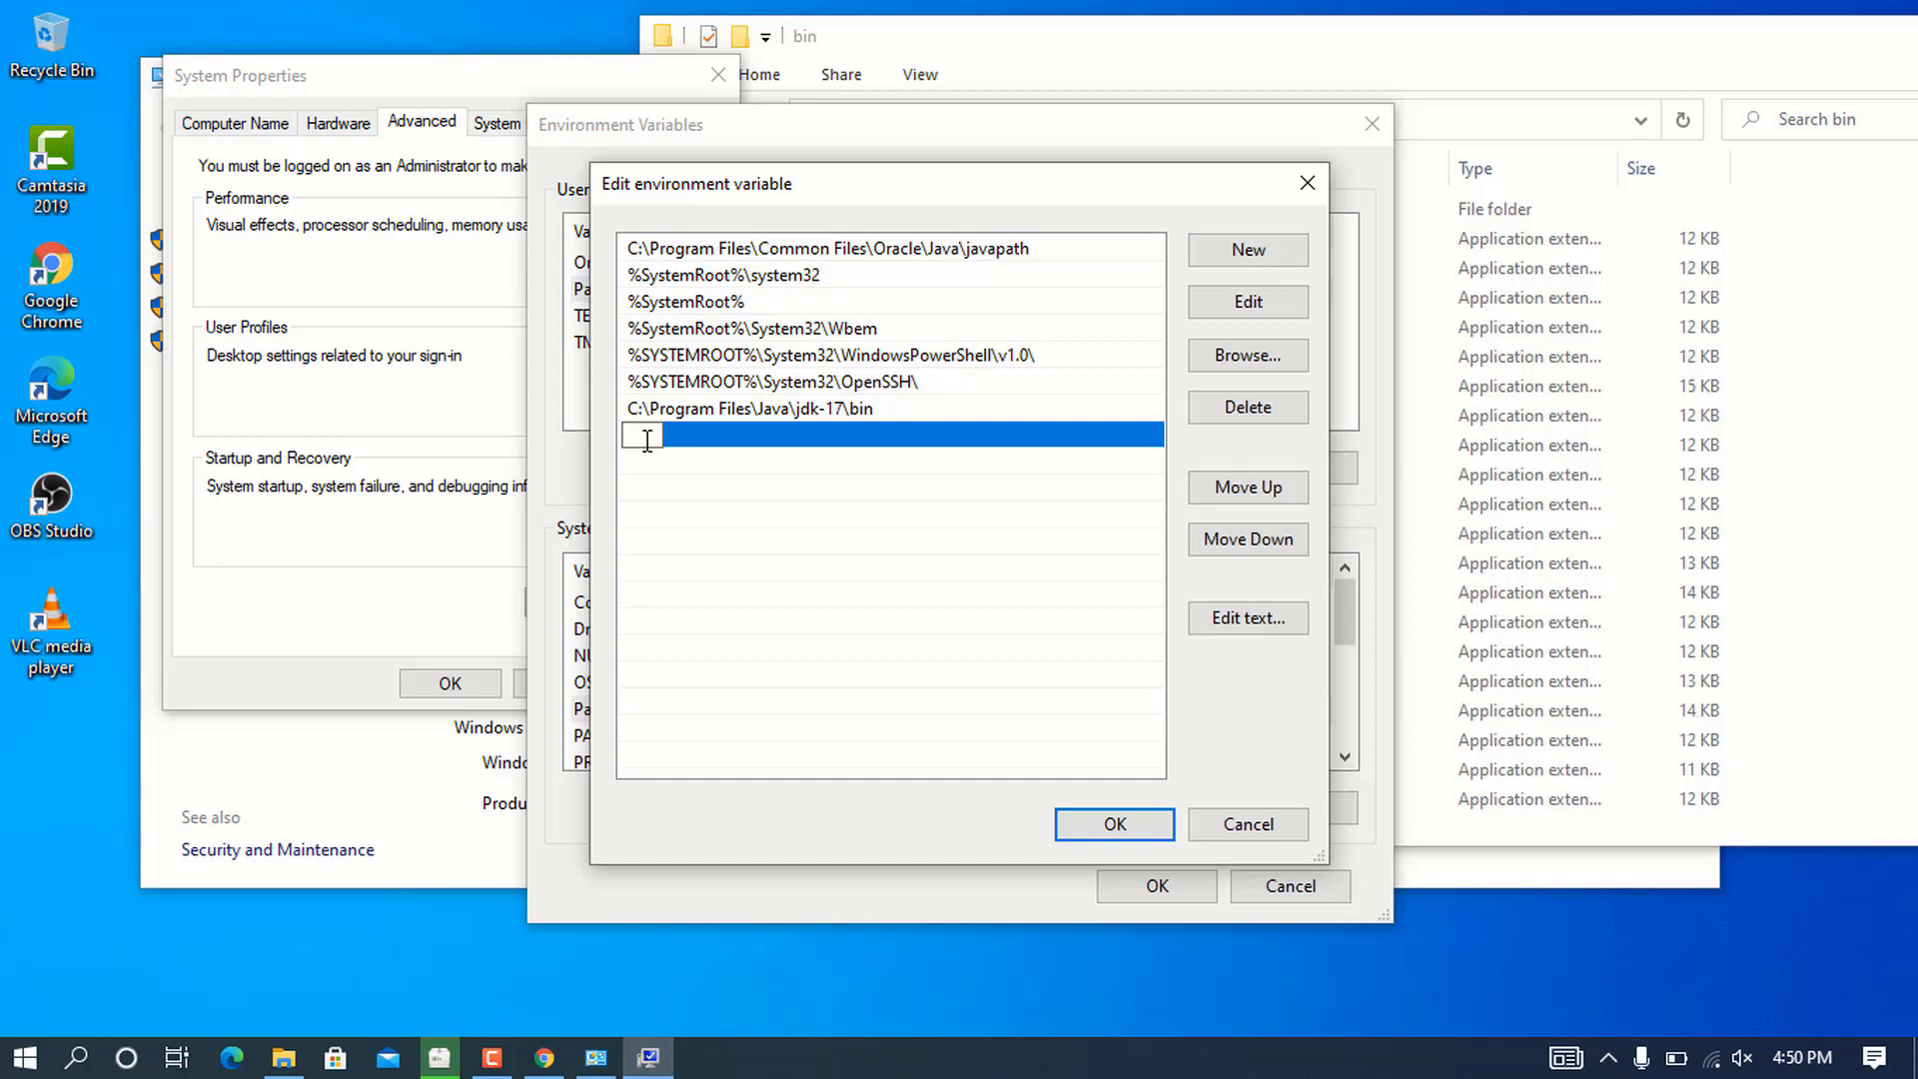
pyautogui.write('C:\\Program Files\\Java\\jdk-17\\bin')
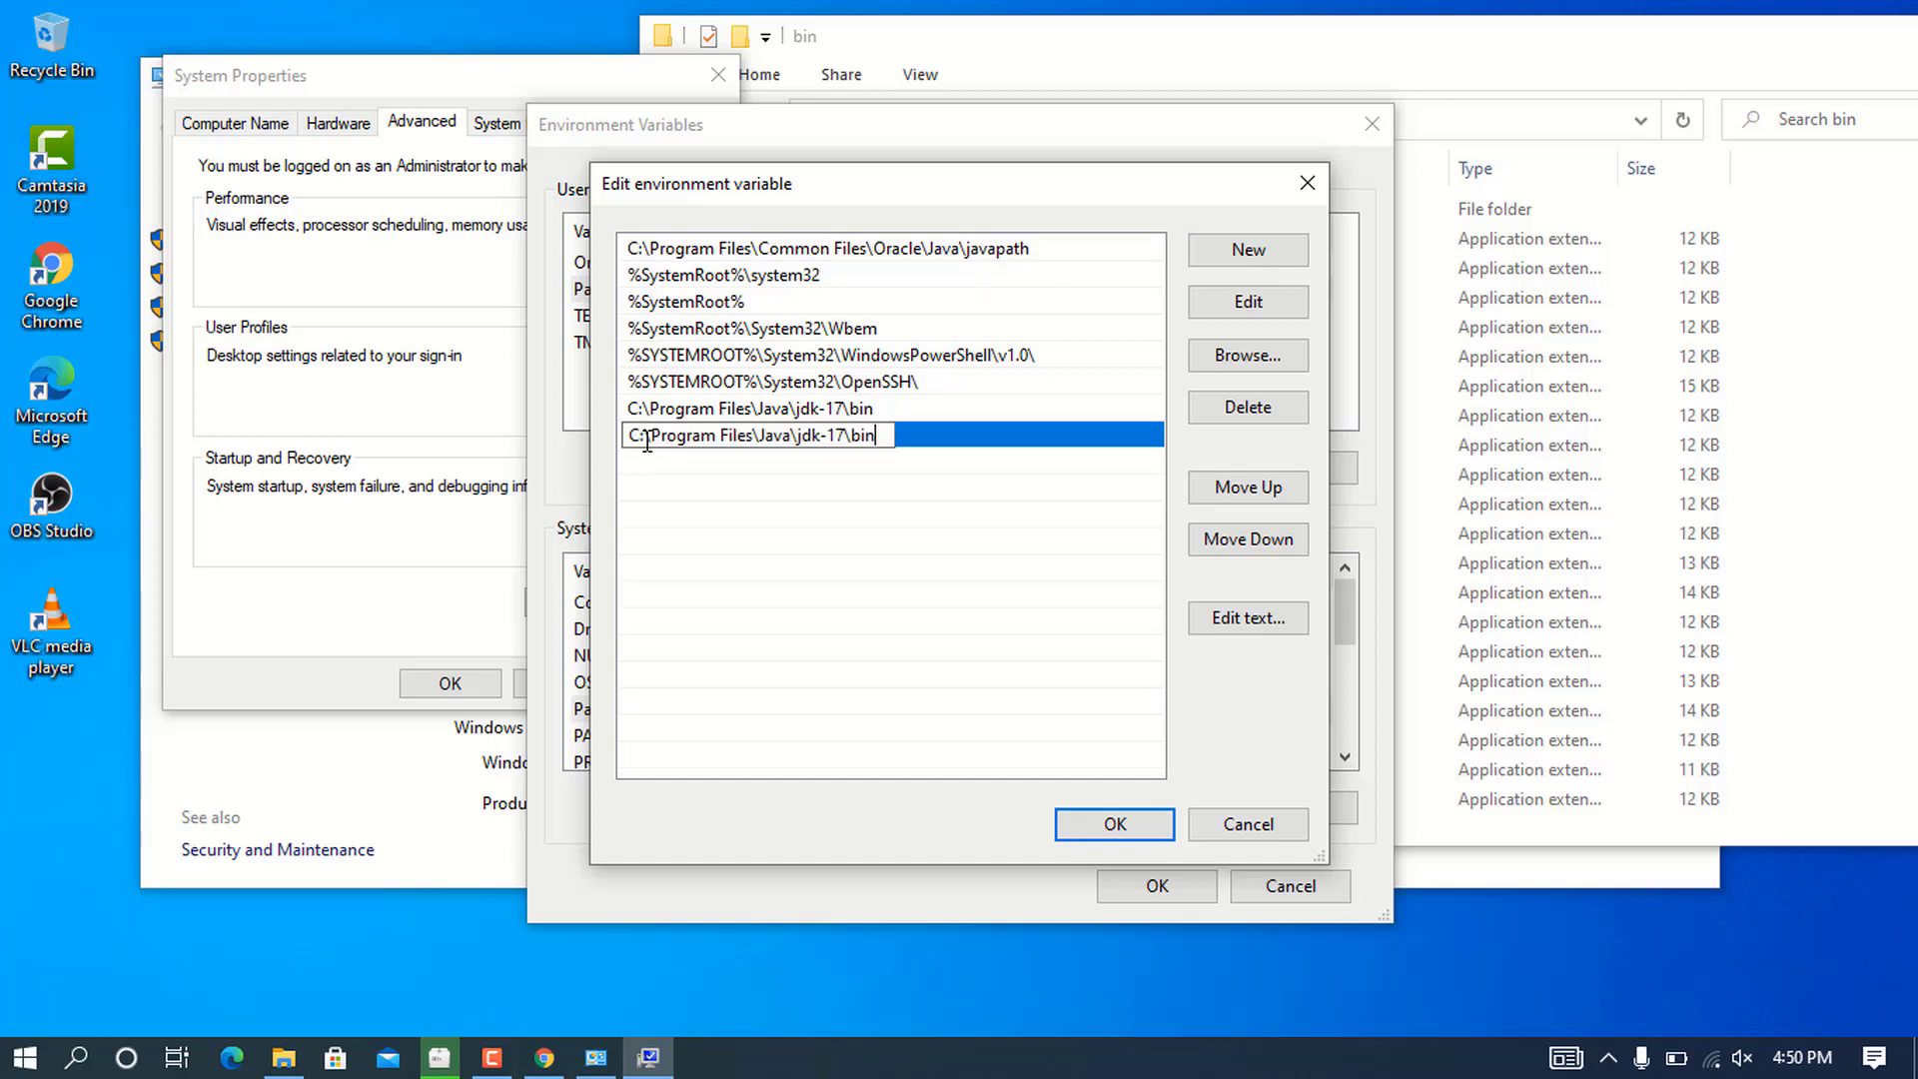
pyautogui.click(857, 471)
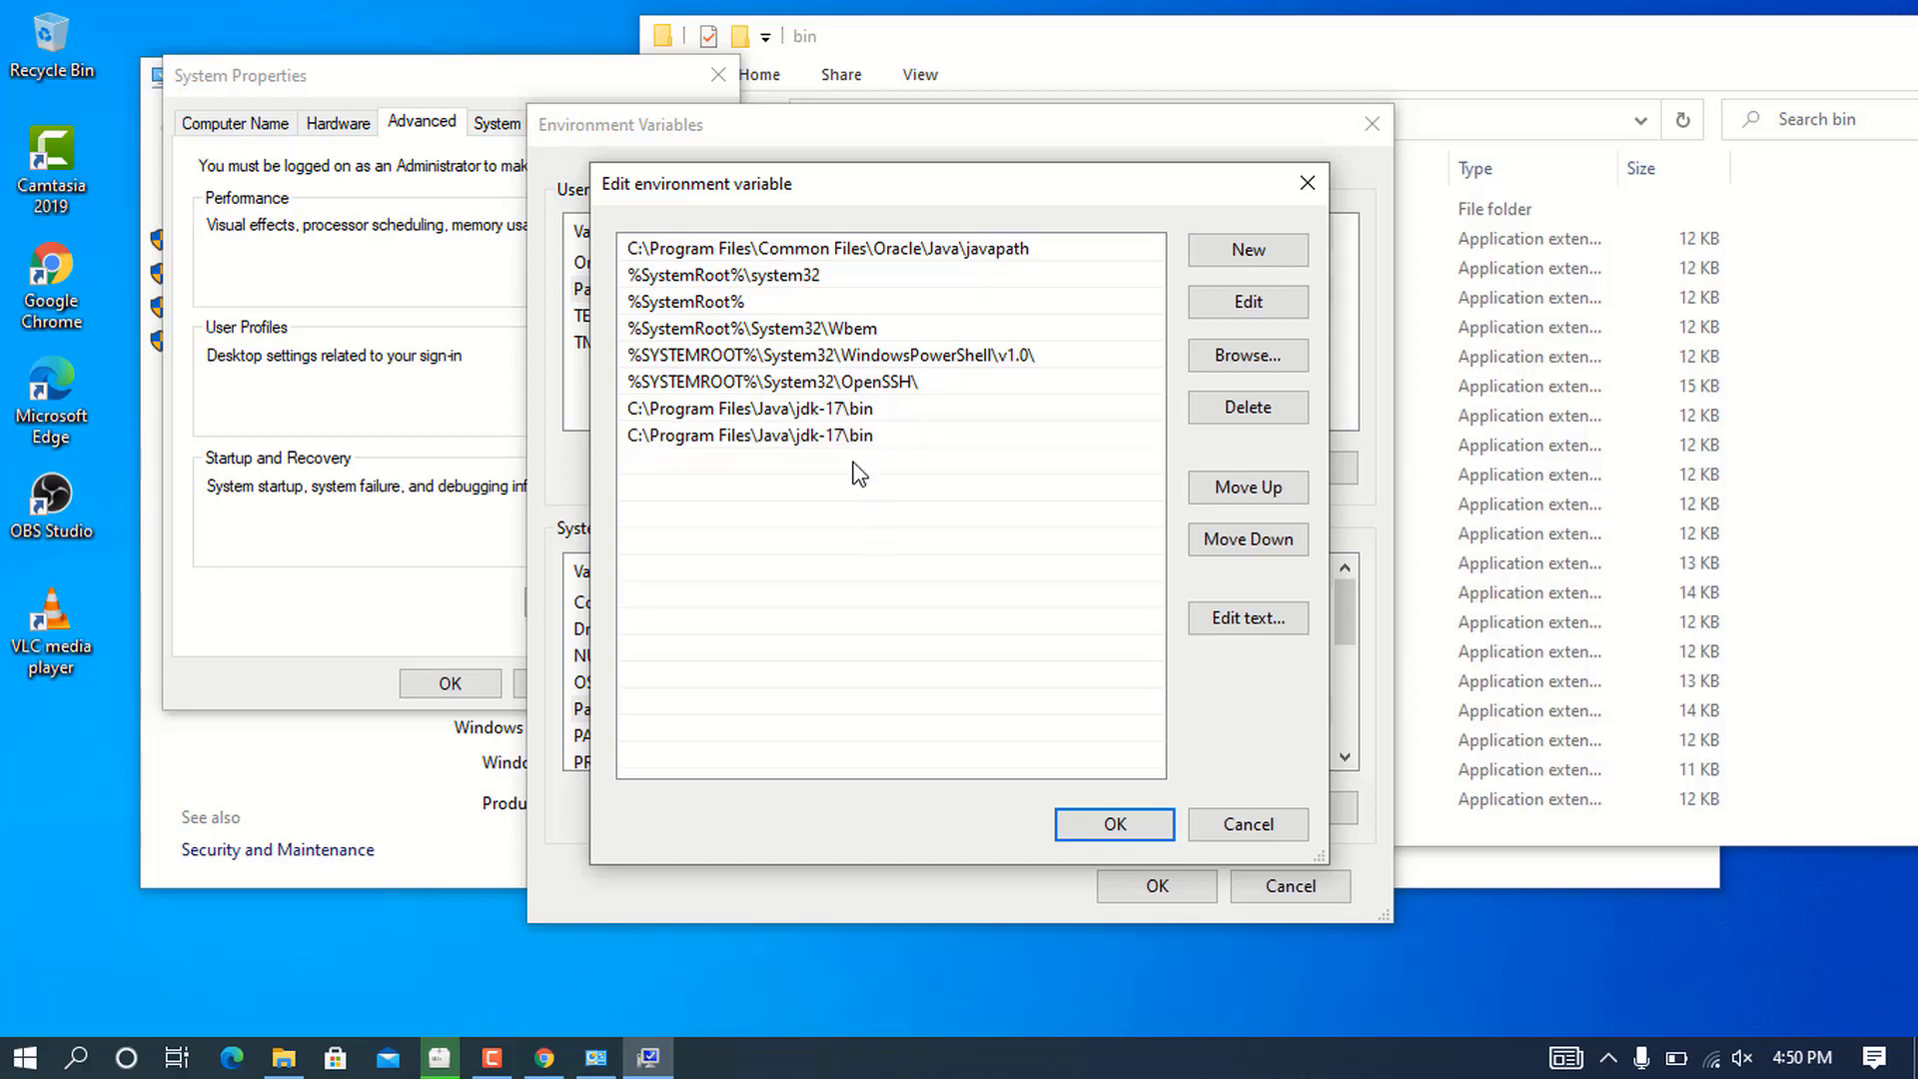
pyautogui.click(785, 411)
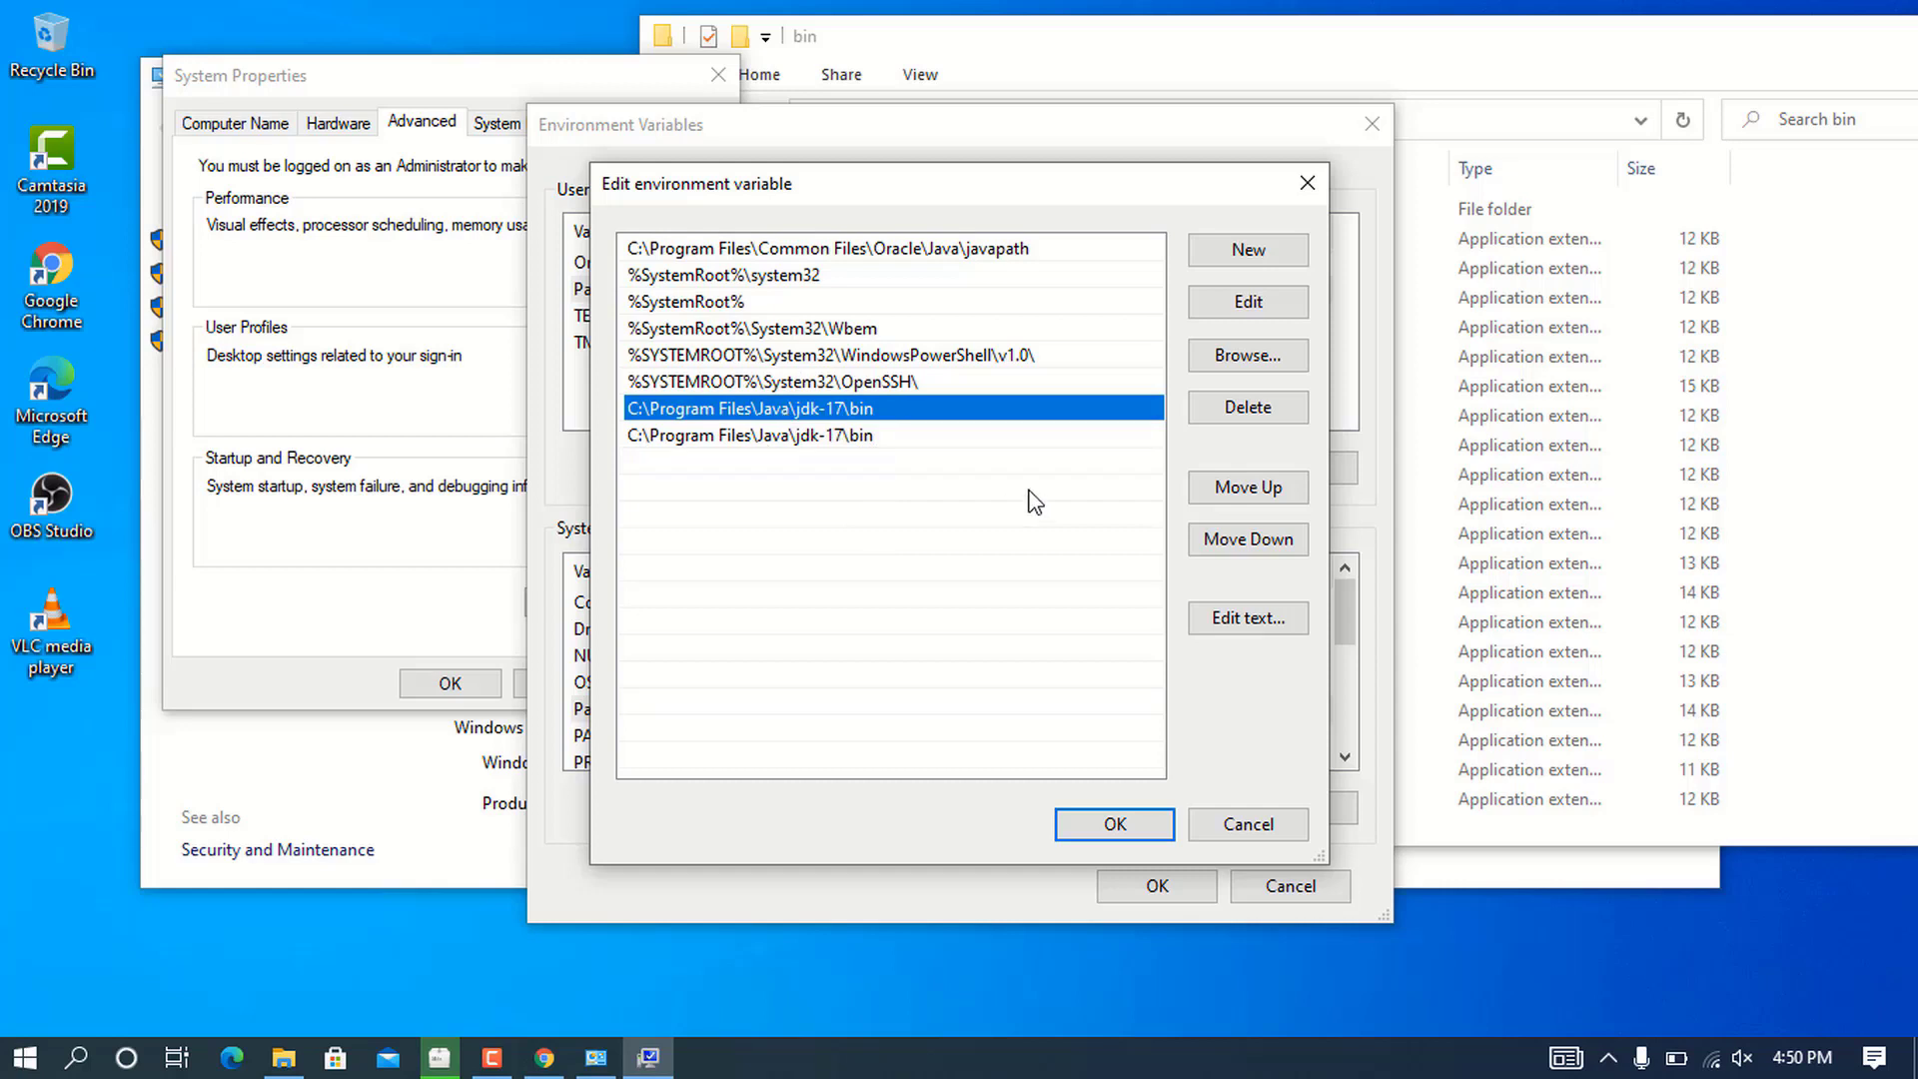
pyautogui.click(1246, 413)
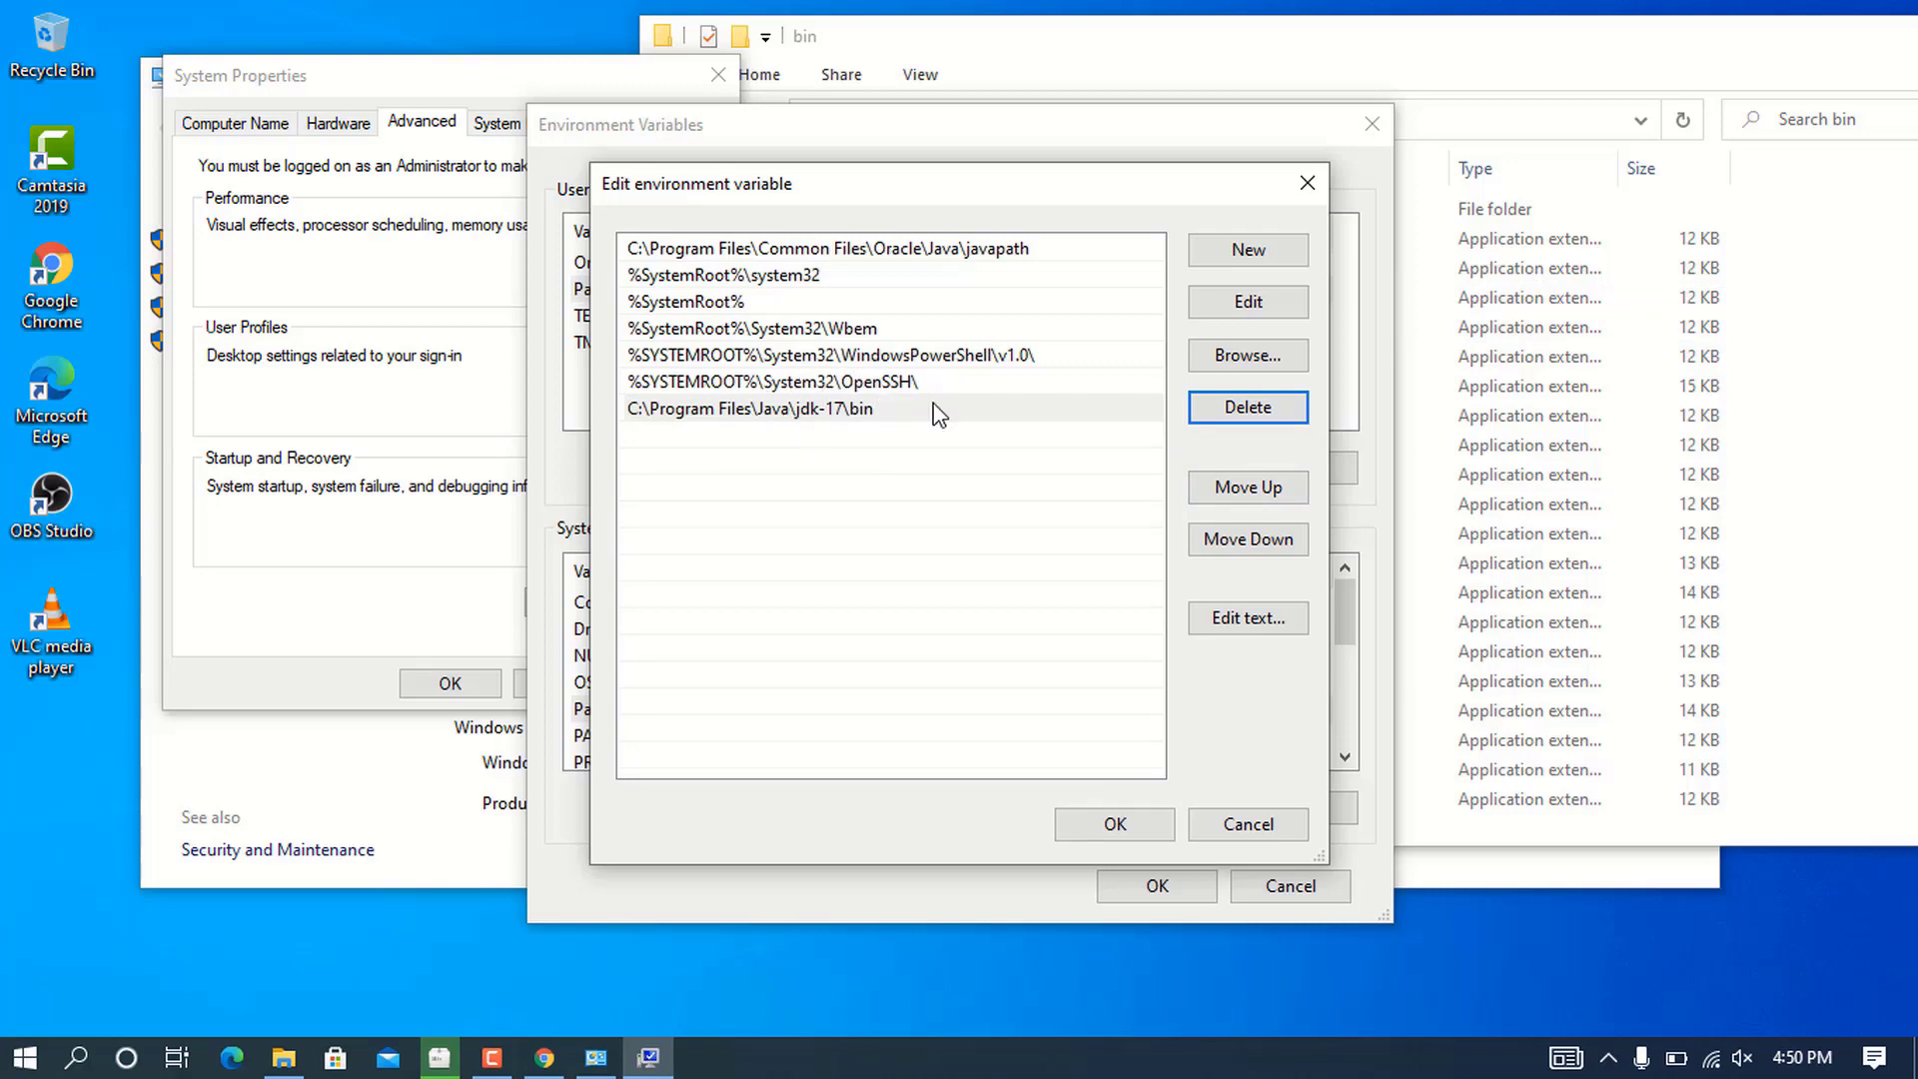
pyautogui.click(1113, 823)
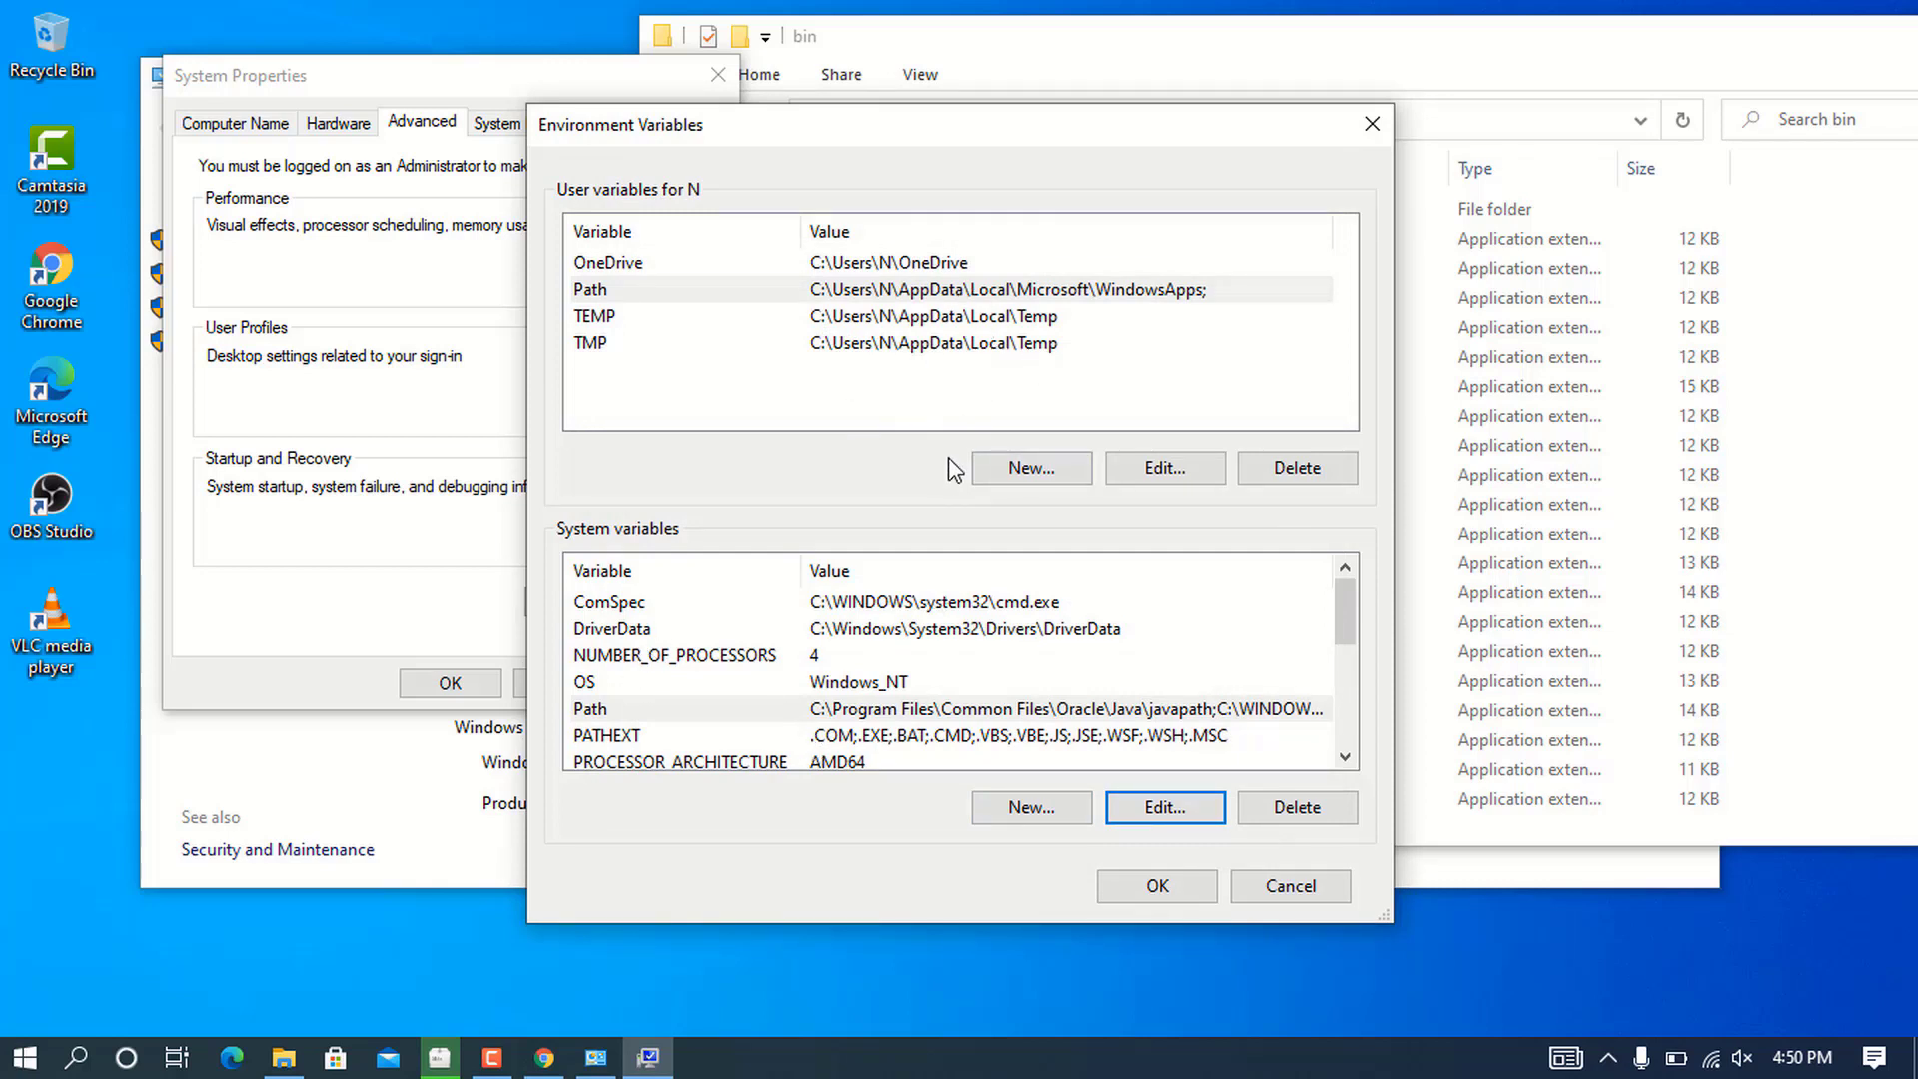
# - Create system variable JAVA_HOME = C:\Program Files\Java\jdk-17 and save the environment variables
pyautogui.click(809, 658)
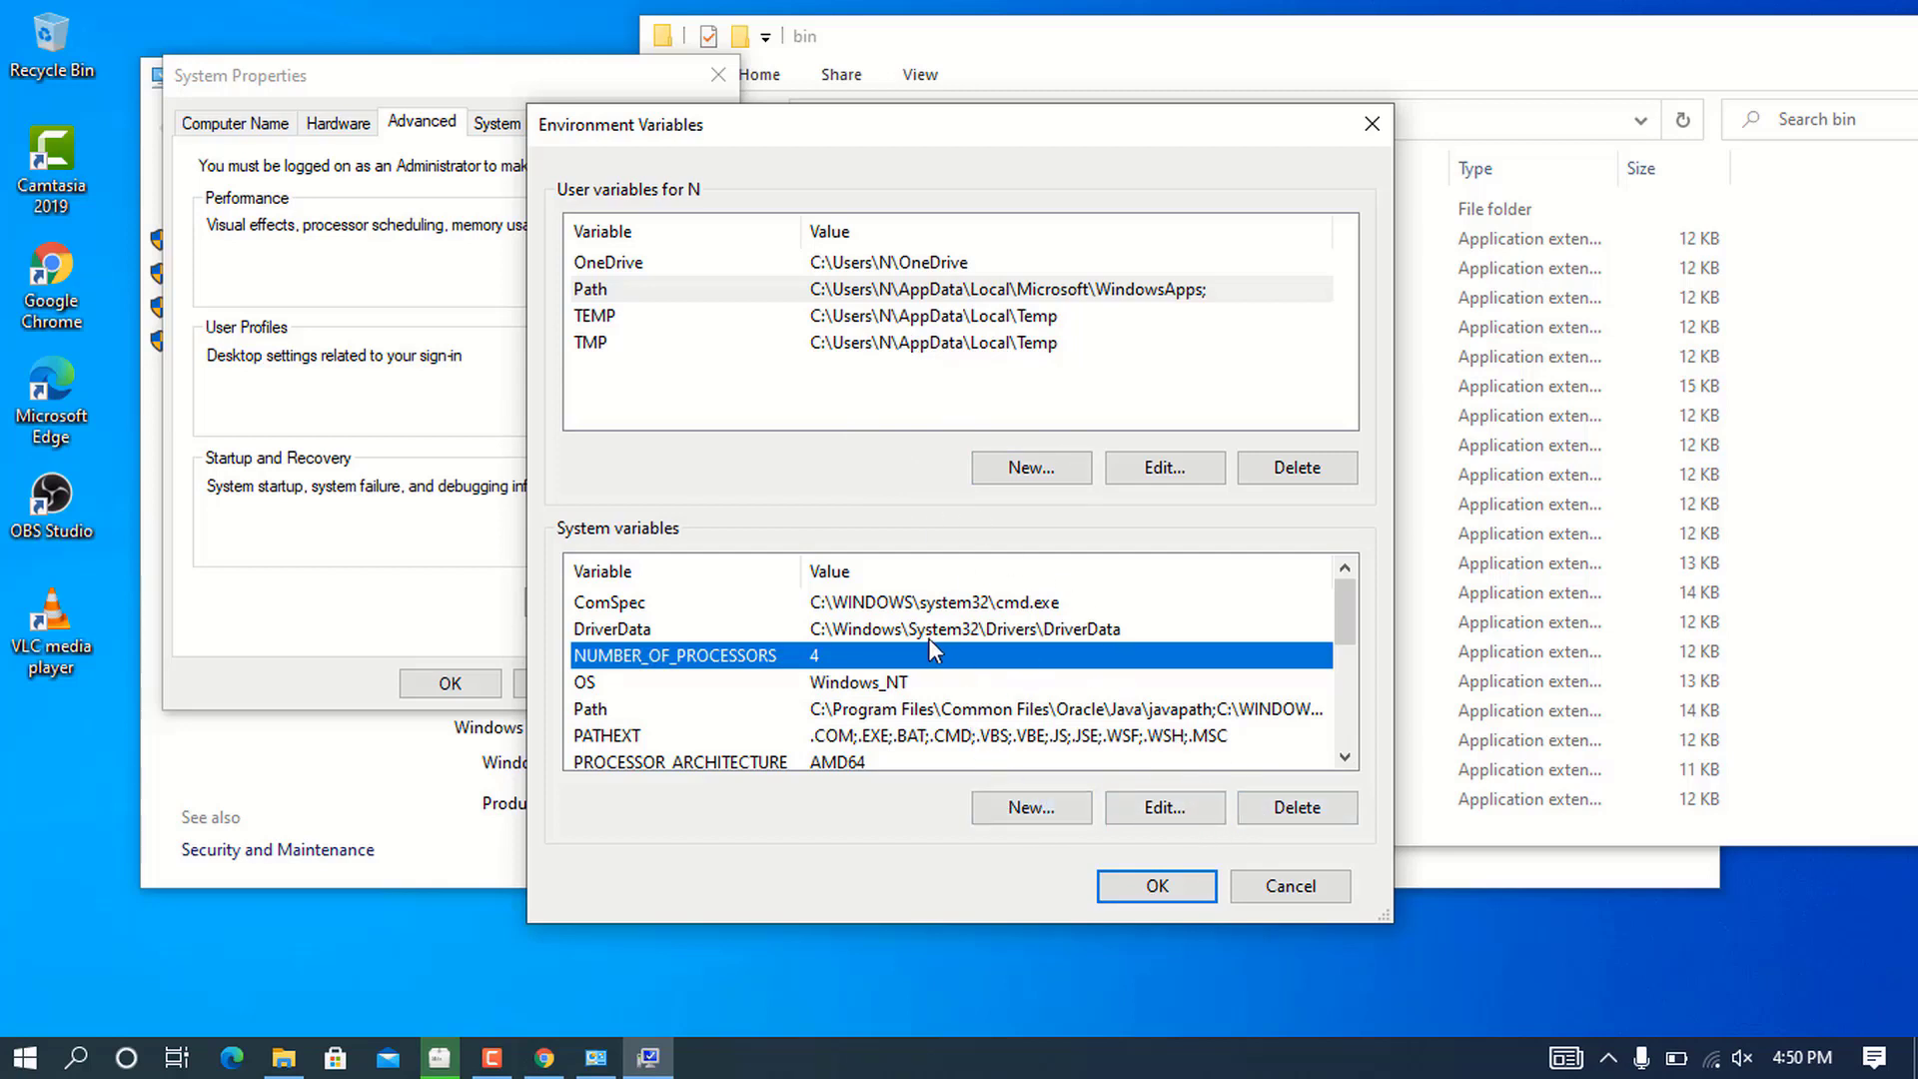
pyautogui.click(728, 711)
pyautogui.click(1023, 809)
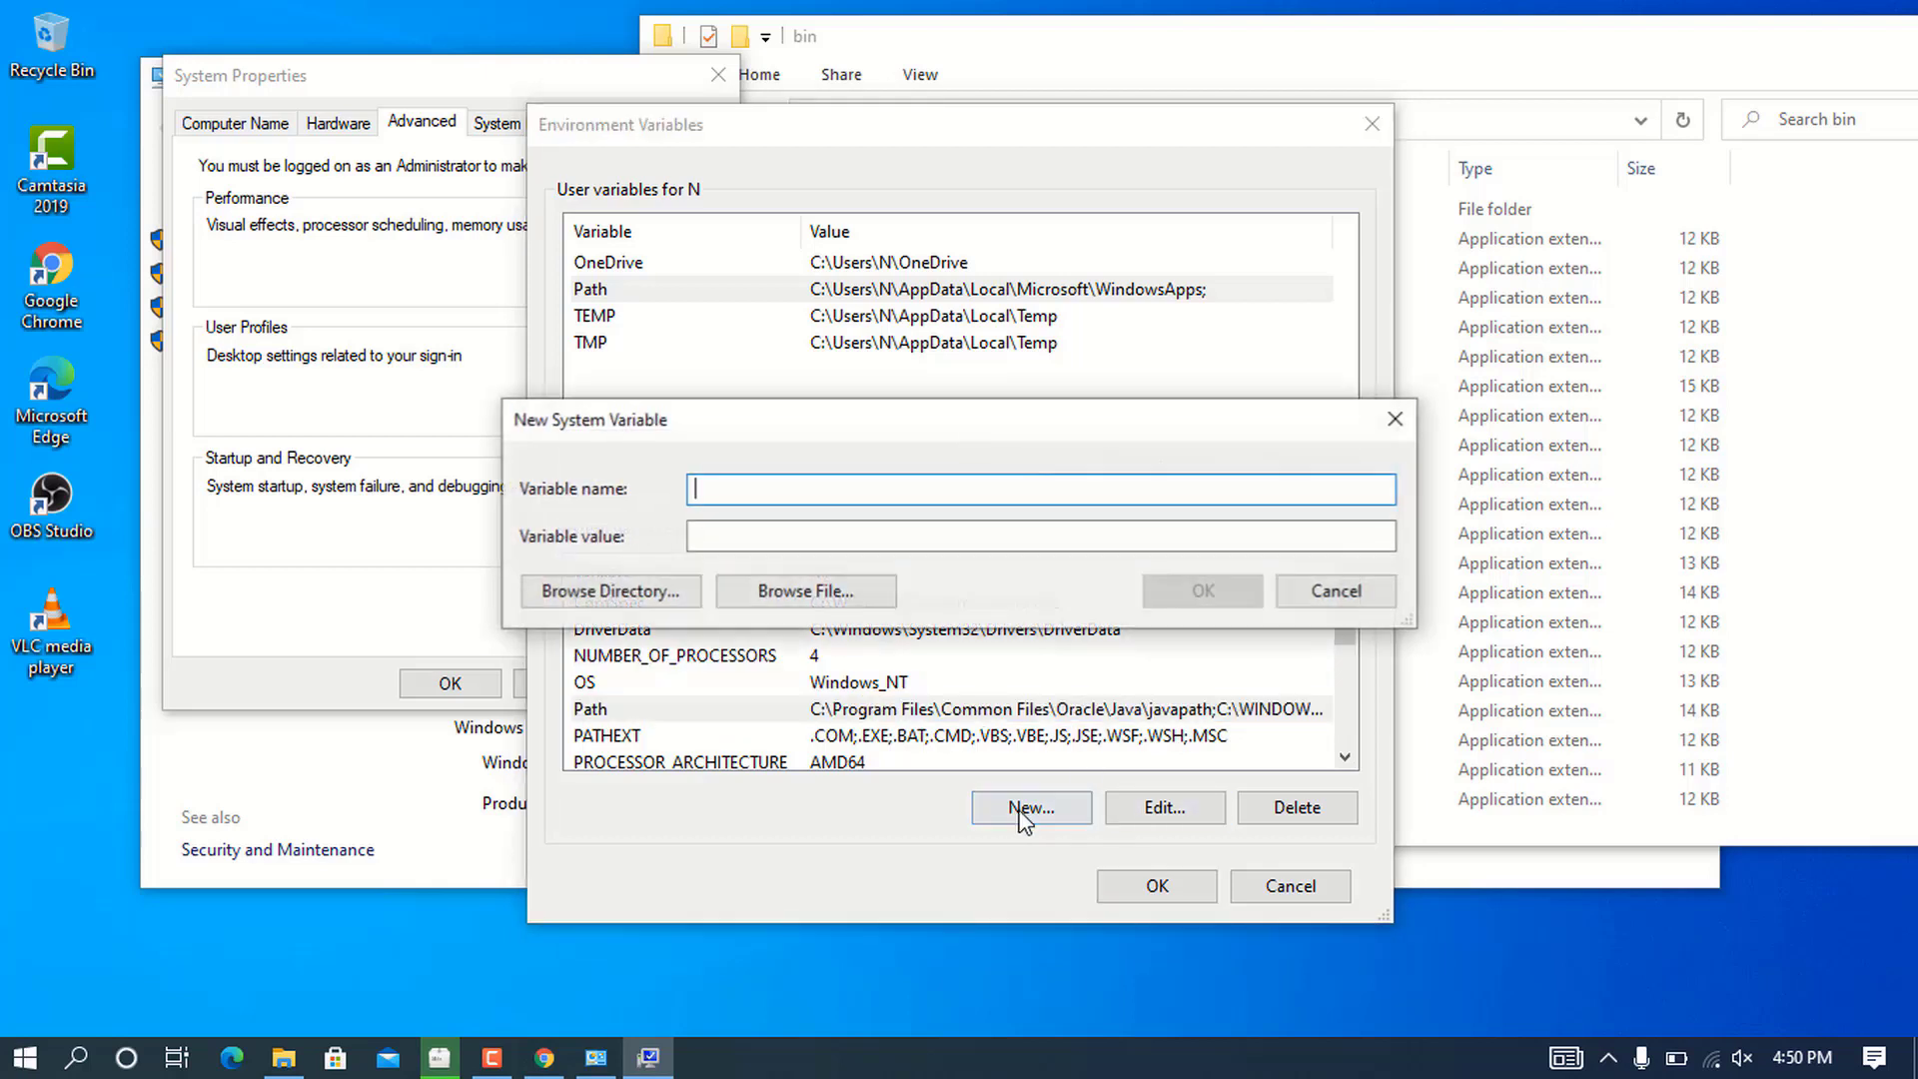
pyautogui.write('JAV')
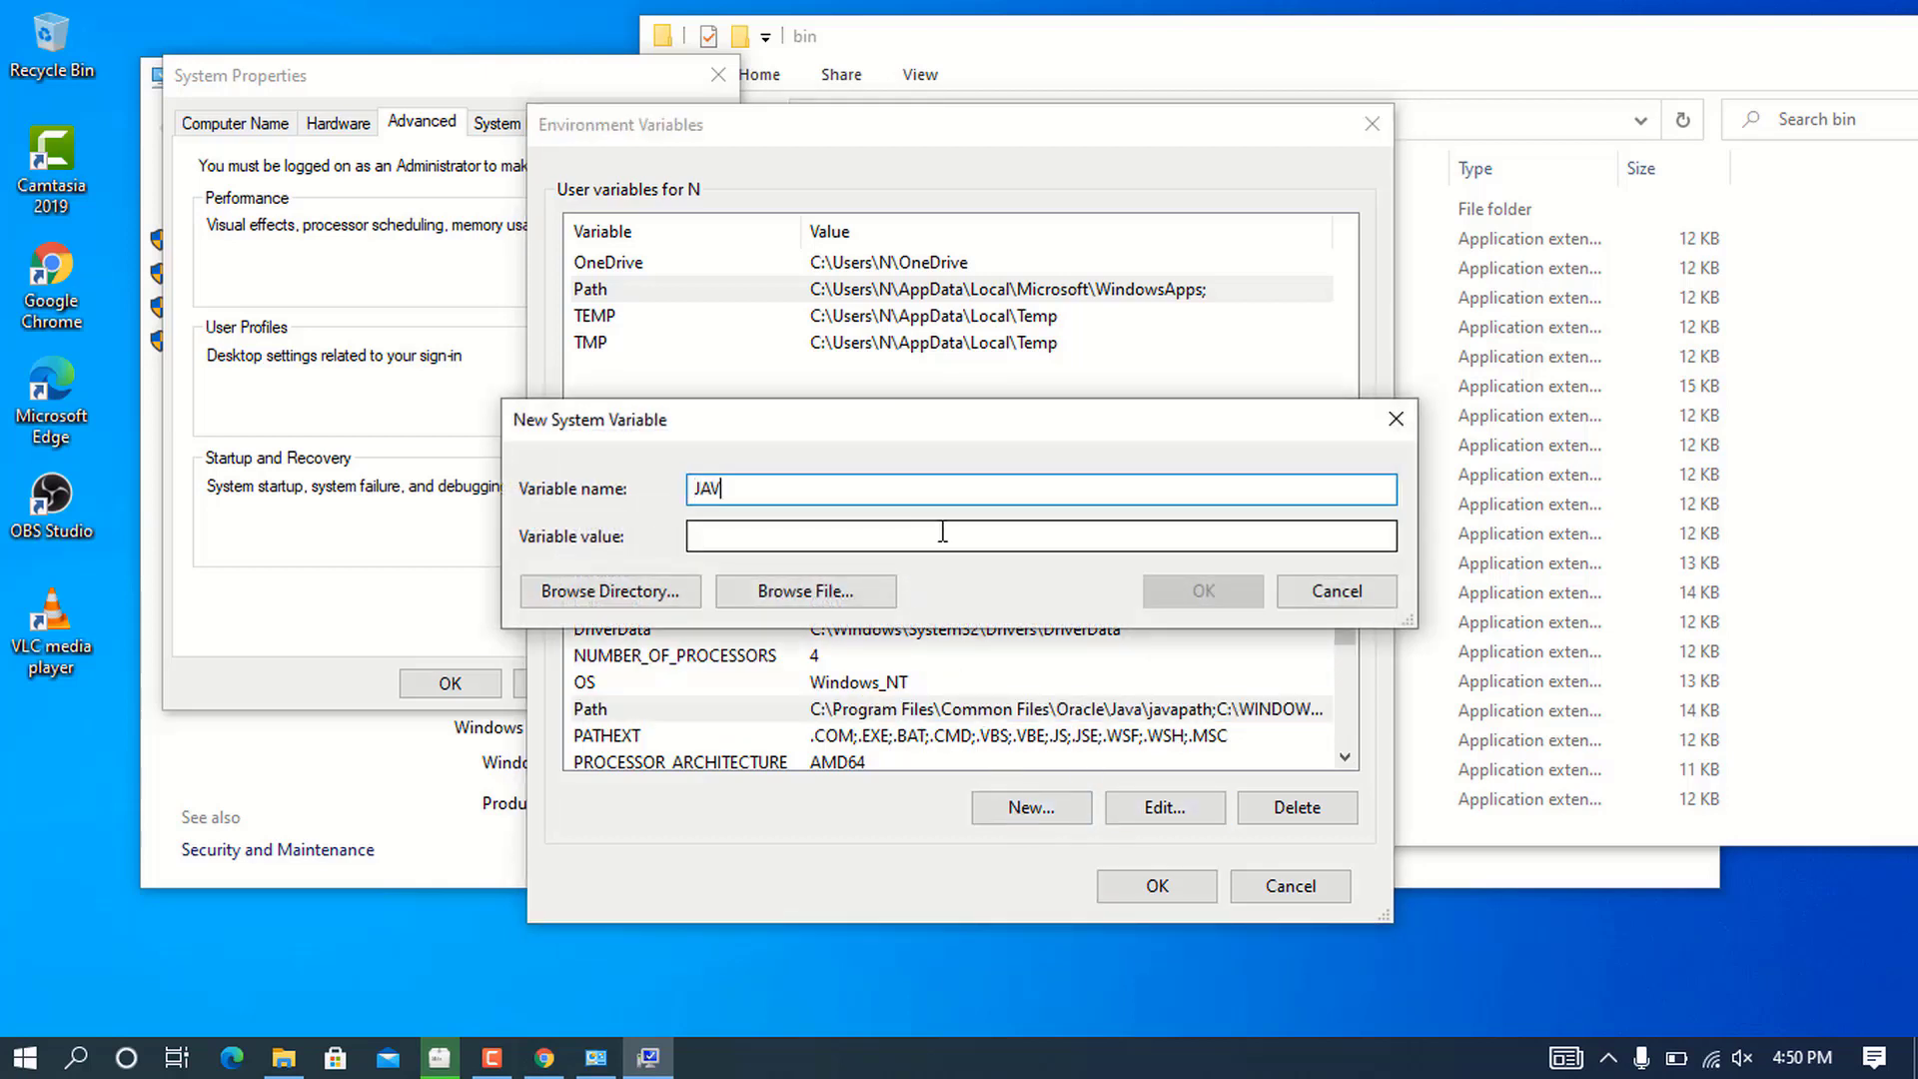
pyautogui.write('A_HO')
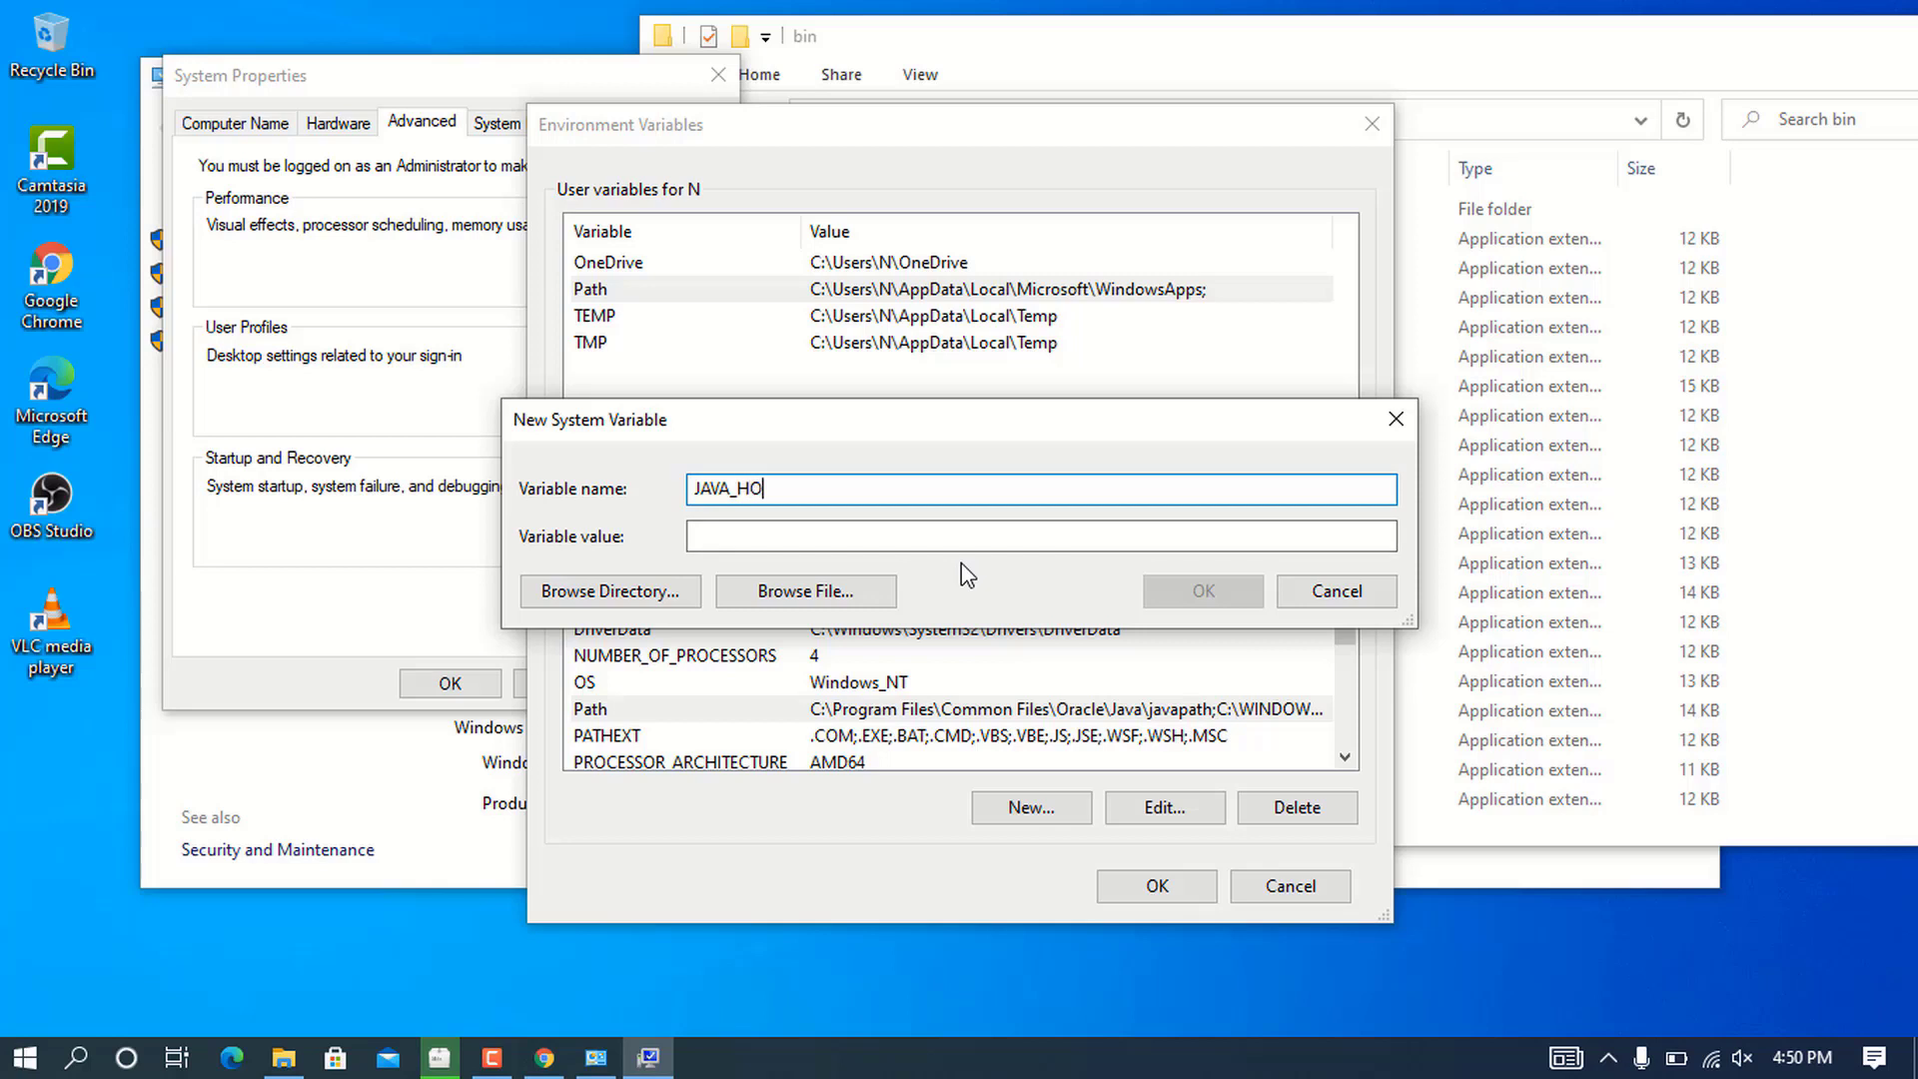
pyautogui.write('ME')
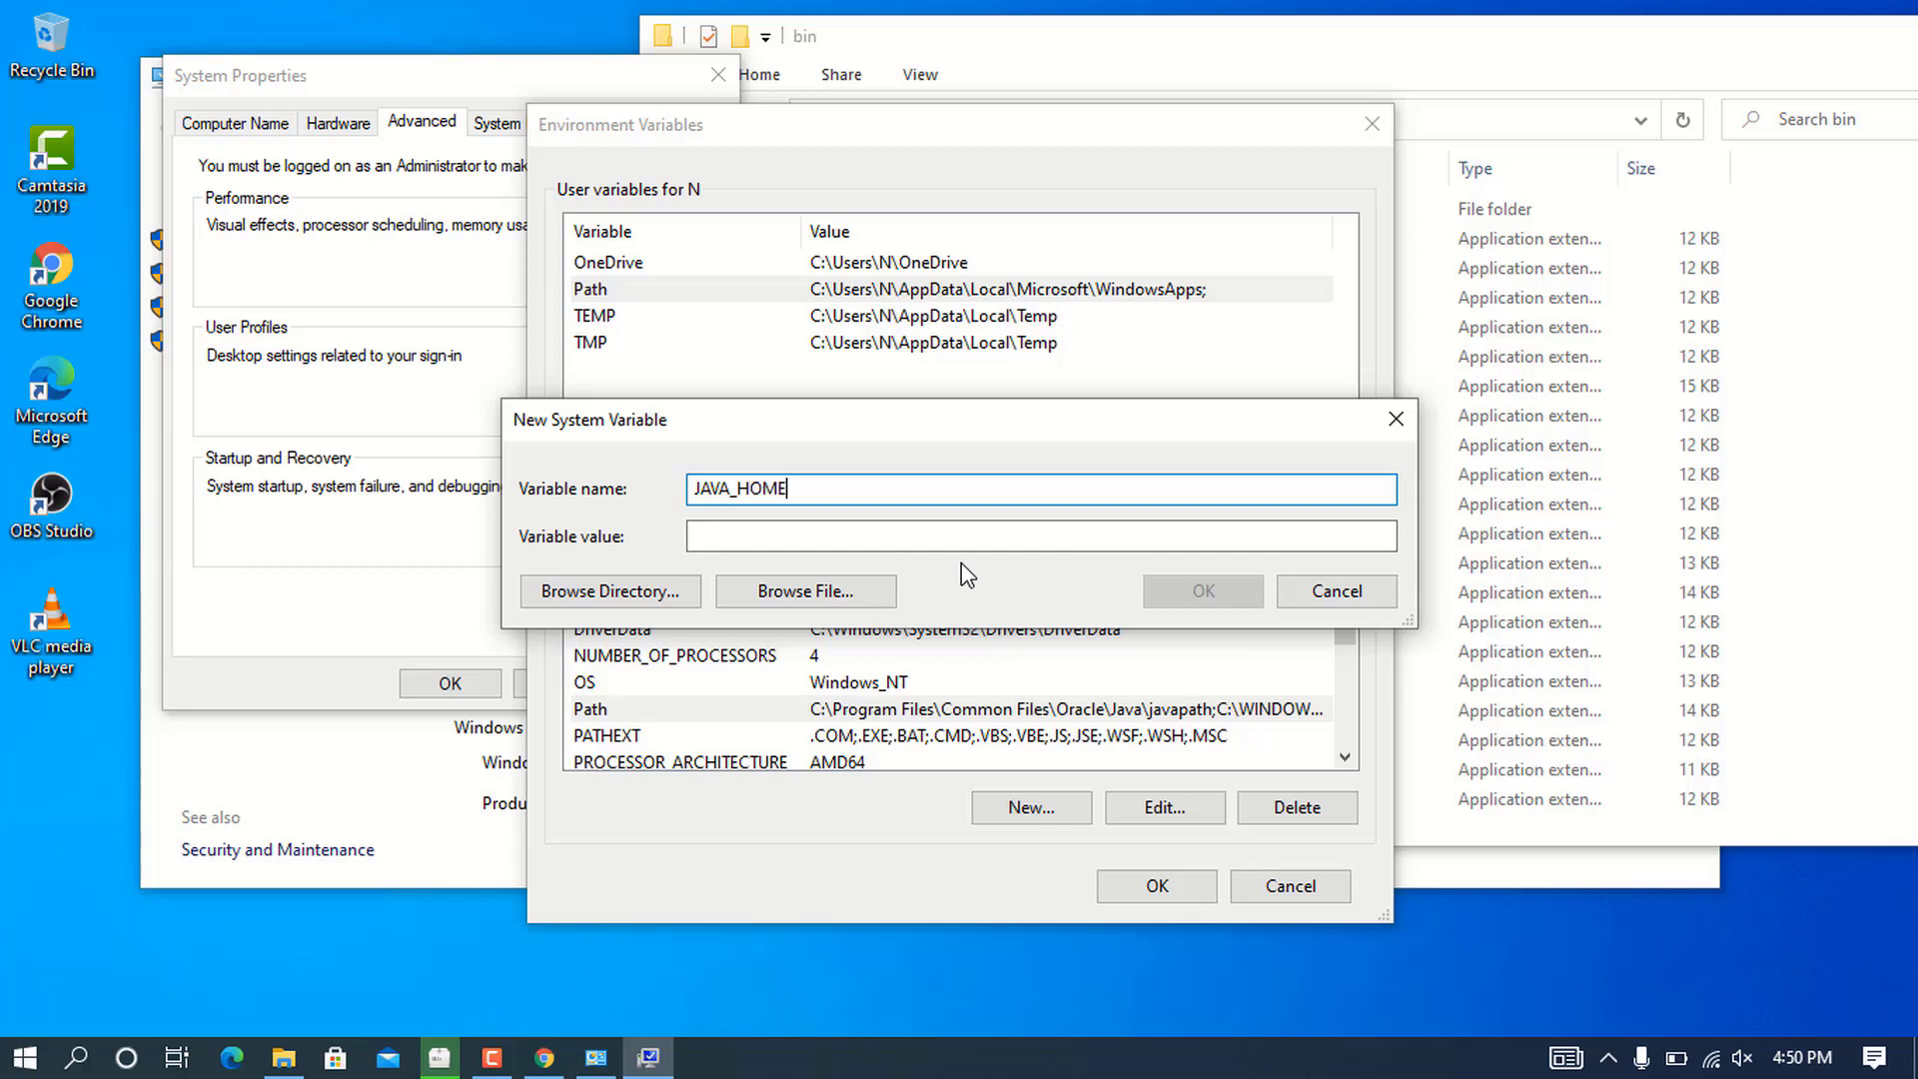
pyautogui.click(899, 536)
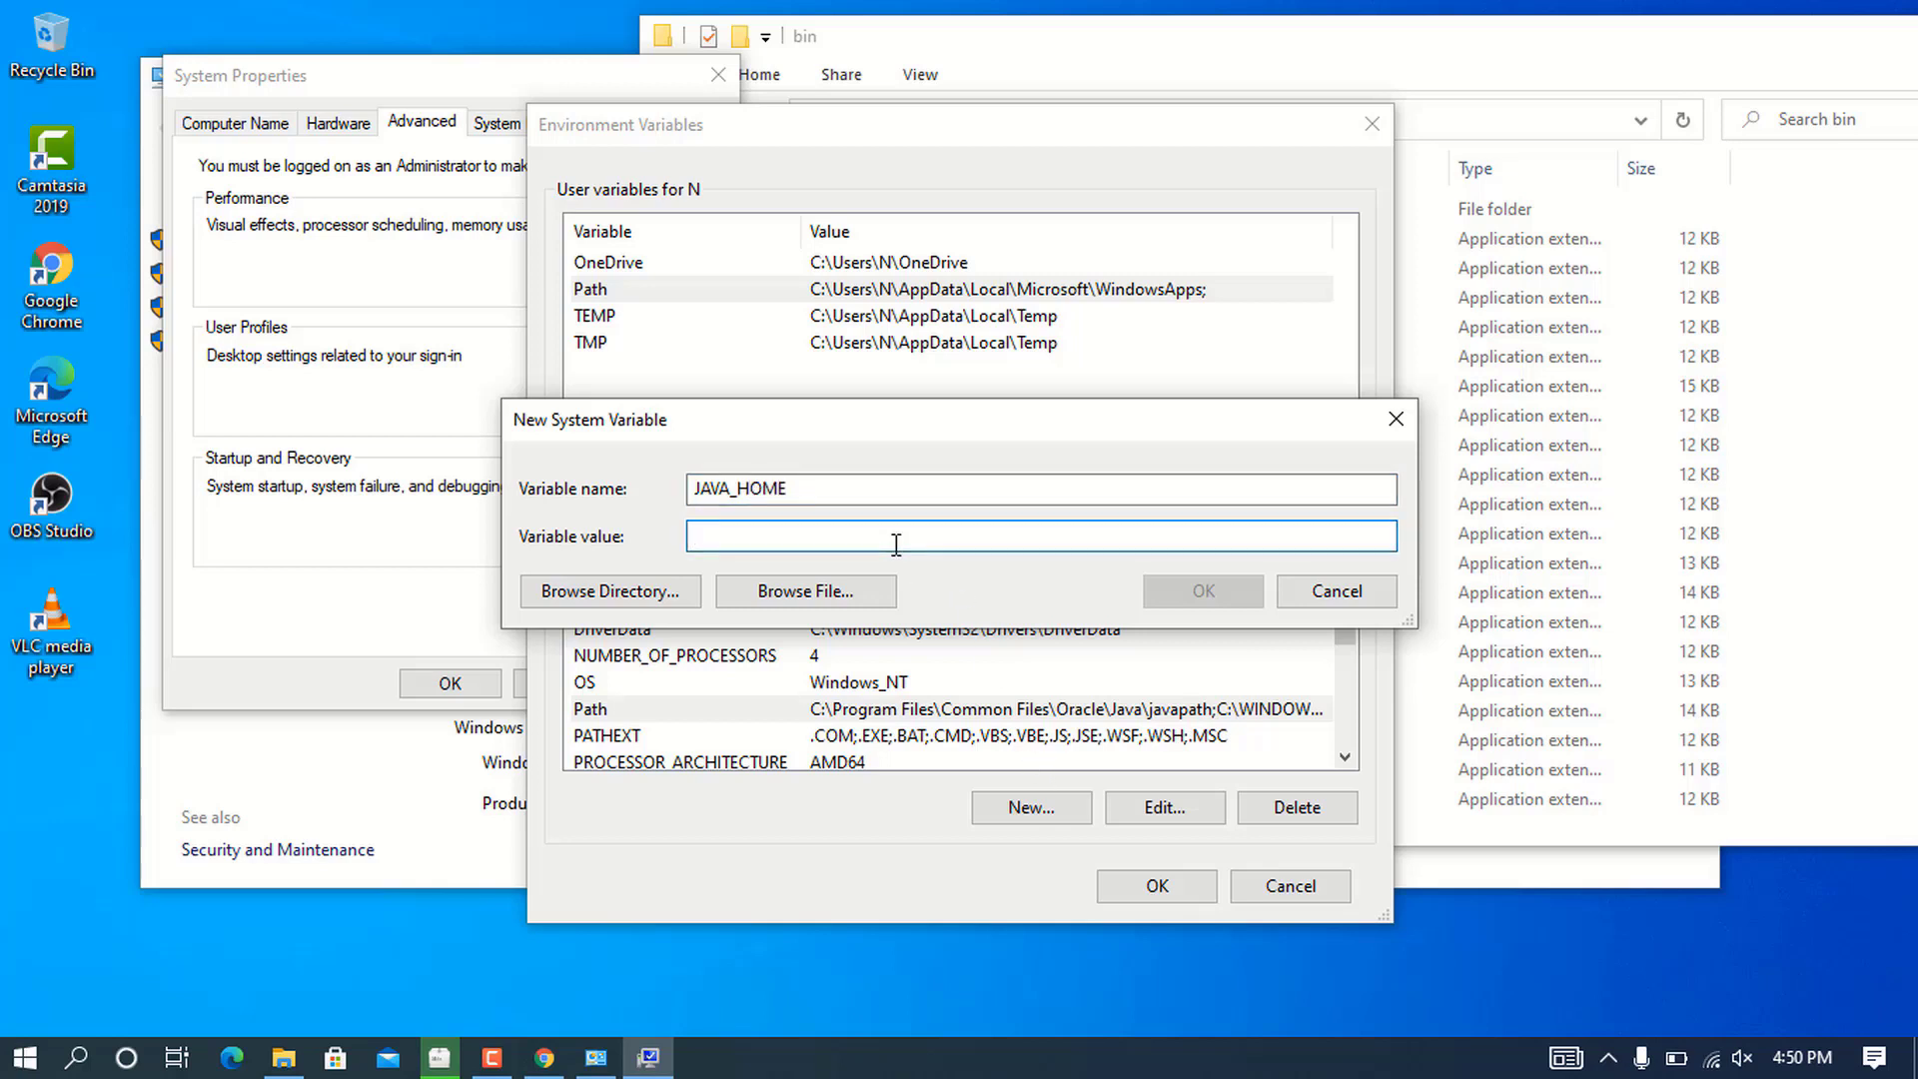
pyautogui.write('C:\\Program Files\\Java\\jdk-17\\bin')
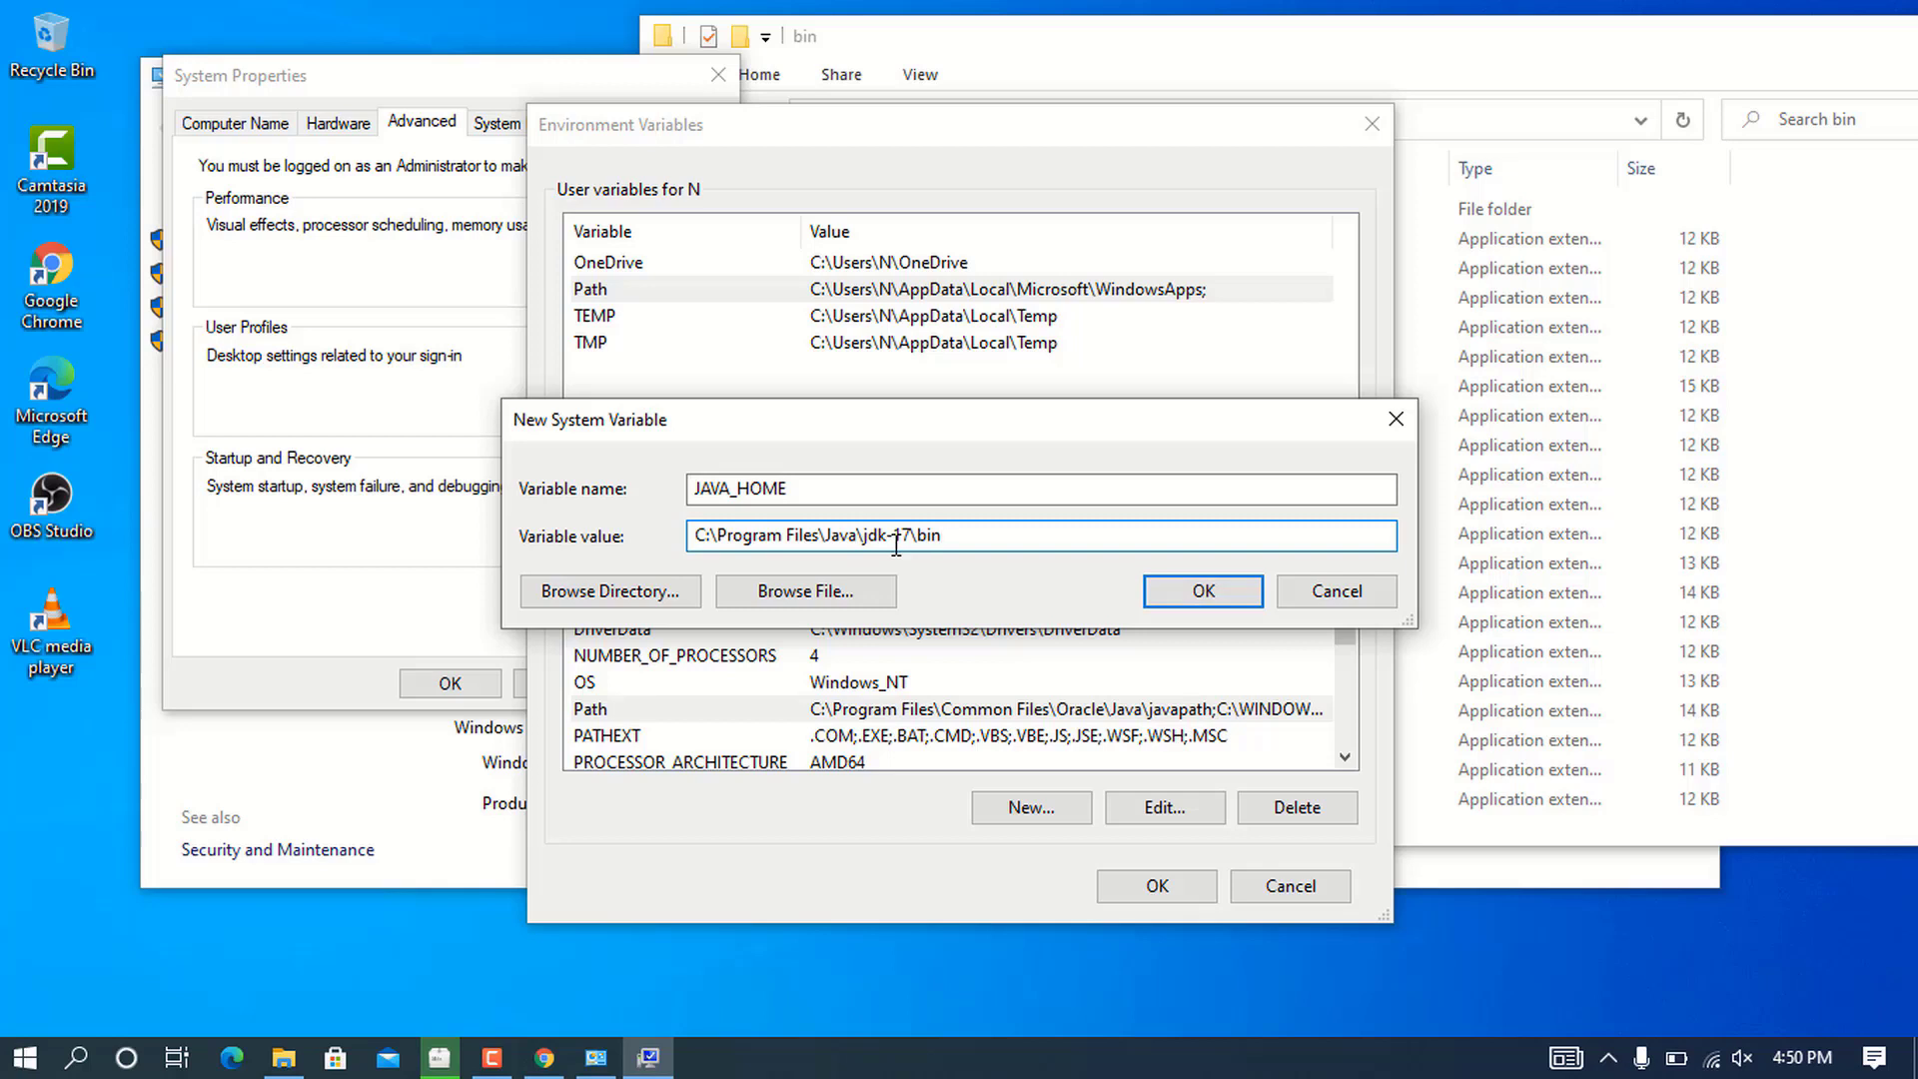
pyautogui.press('BackSpace')
pyautogui.press('BackSpace')
pyautogui.press('BackSpace')
pyautogui.press('BackSpace')
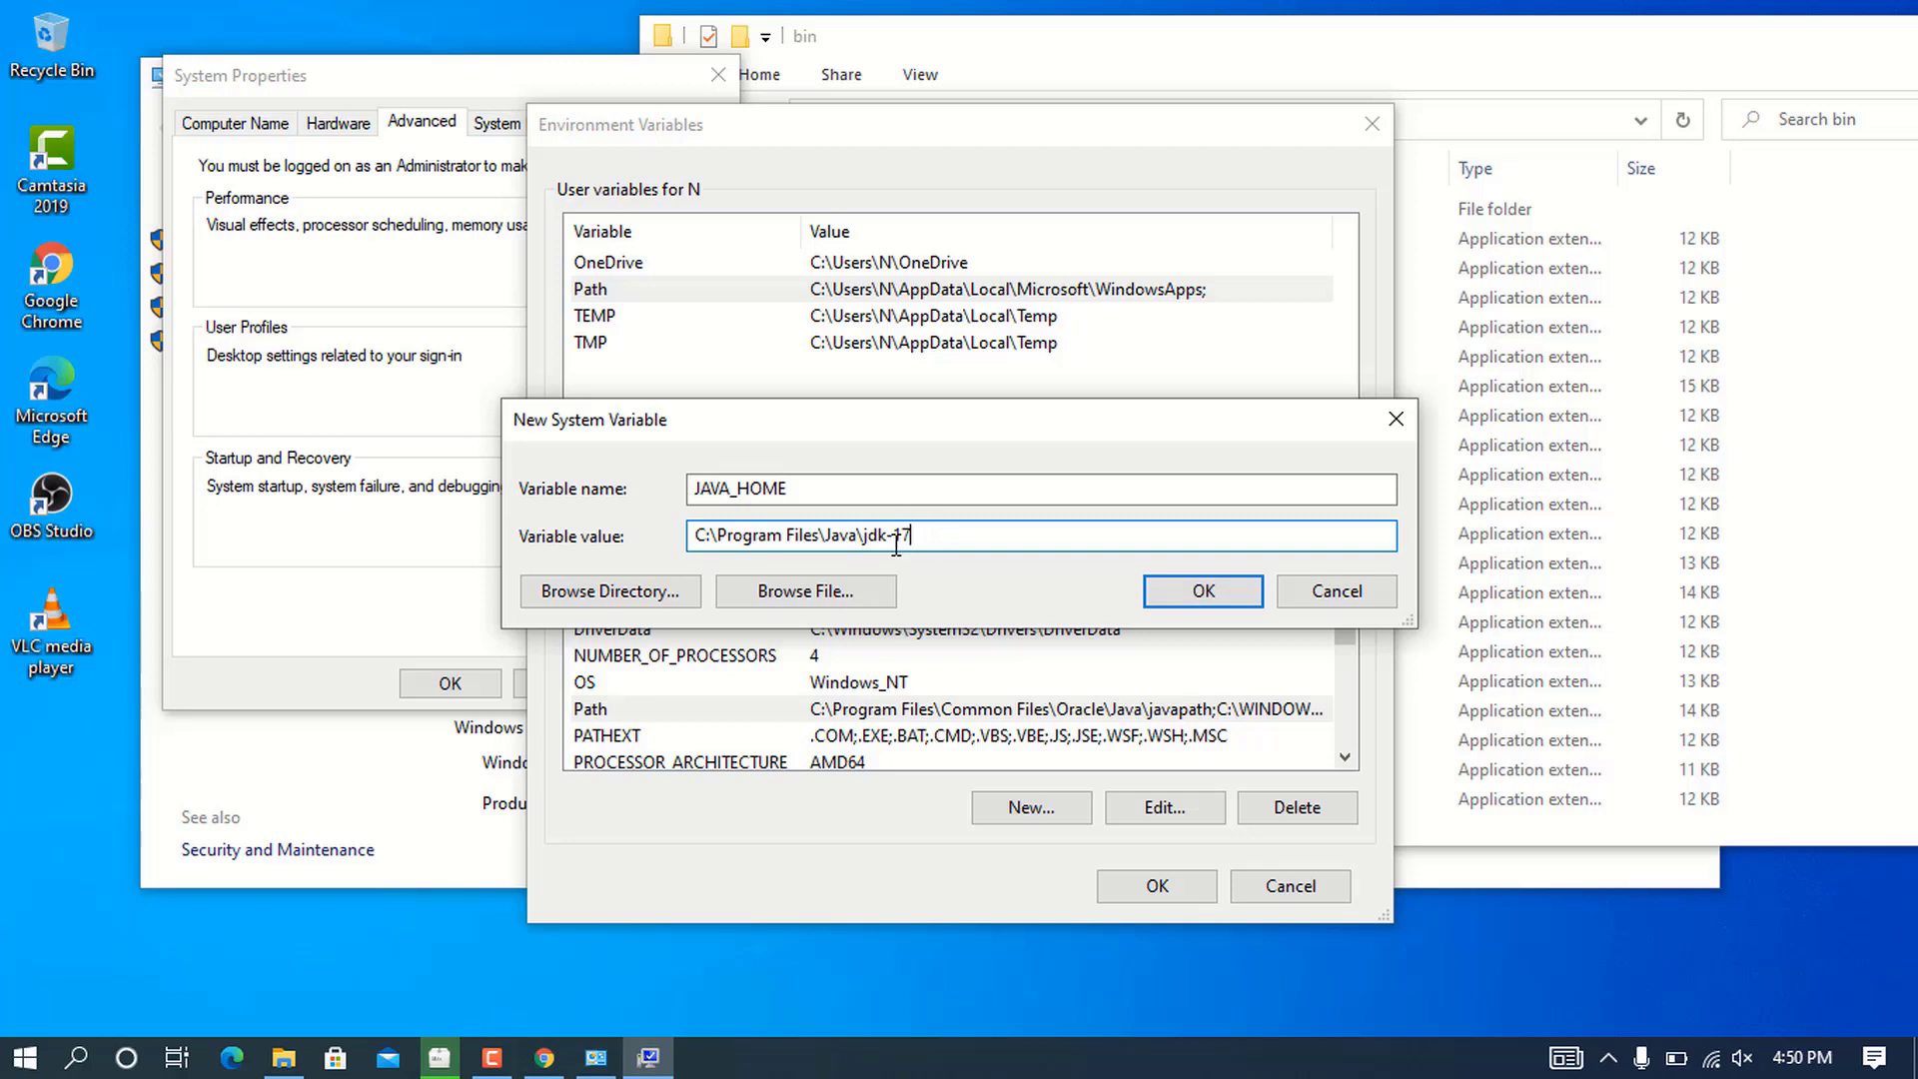
pyautogui.click(1205, 593)
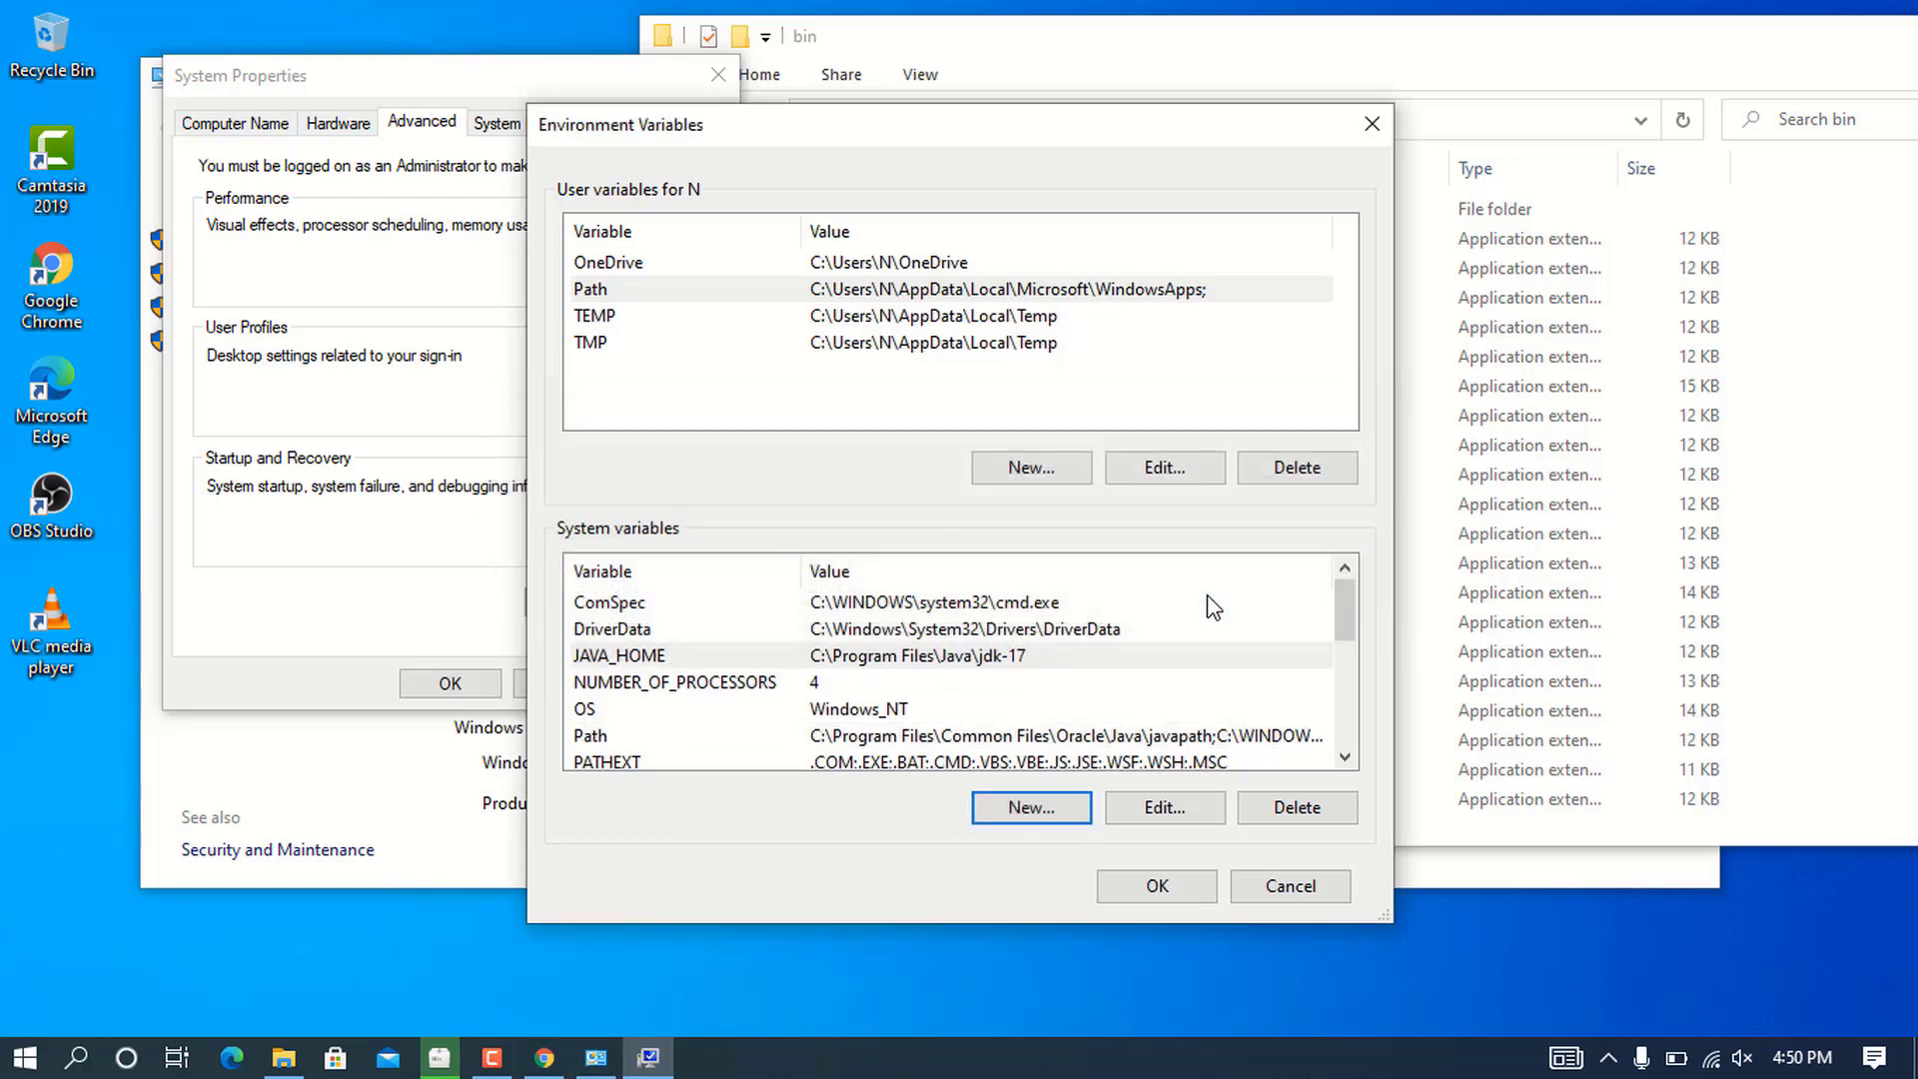
pyautogui.click(1149, 886)
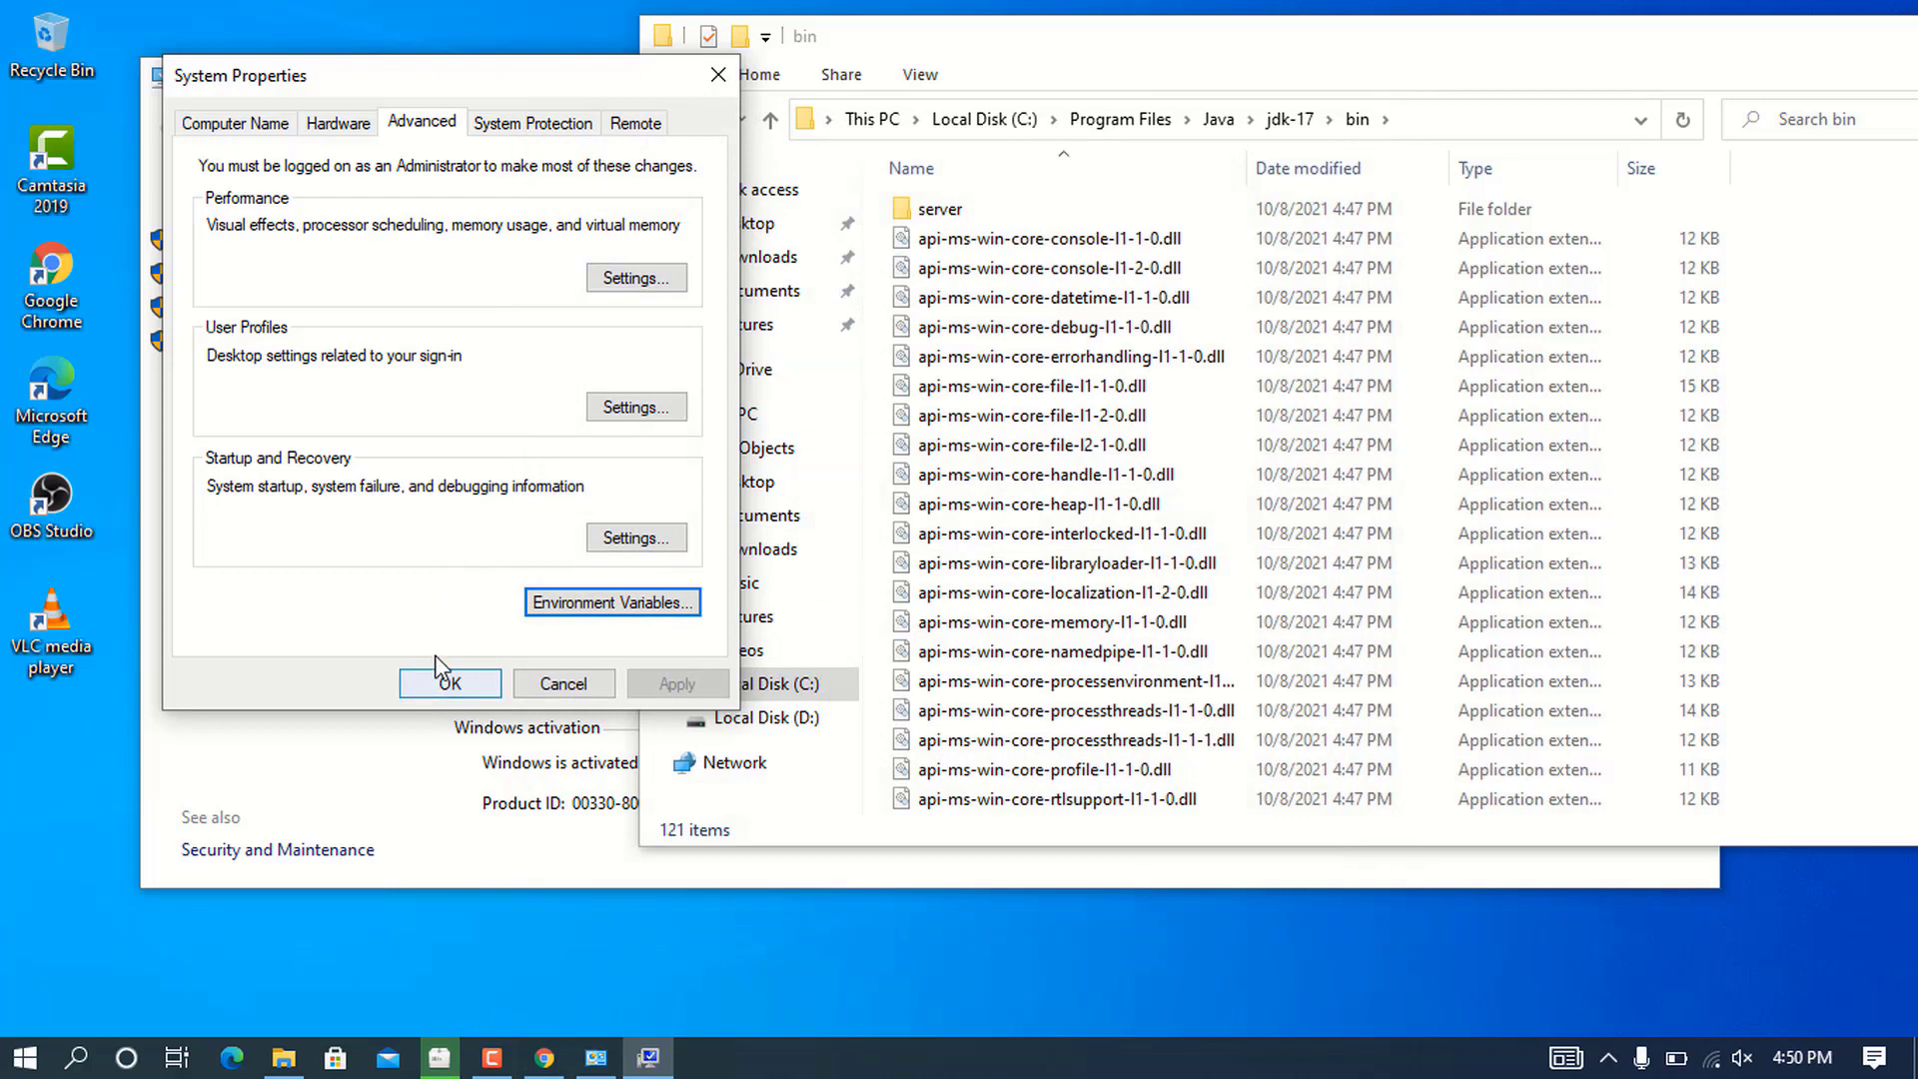
# - Close System Properties, the bin folder window and the System information window
pyautogui.click(450, 685)
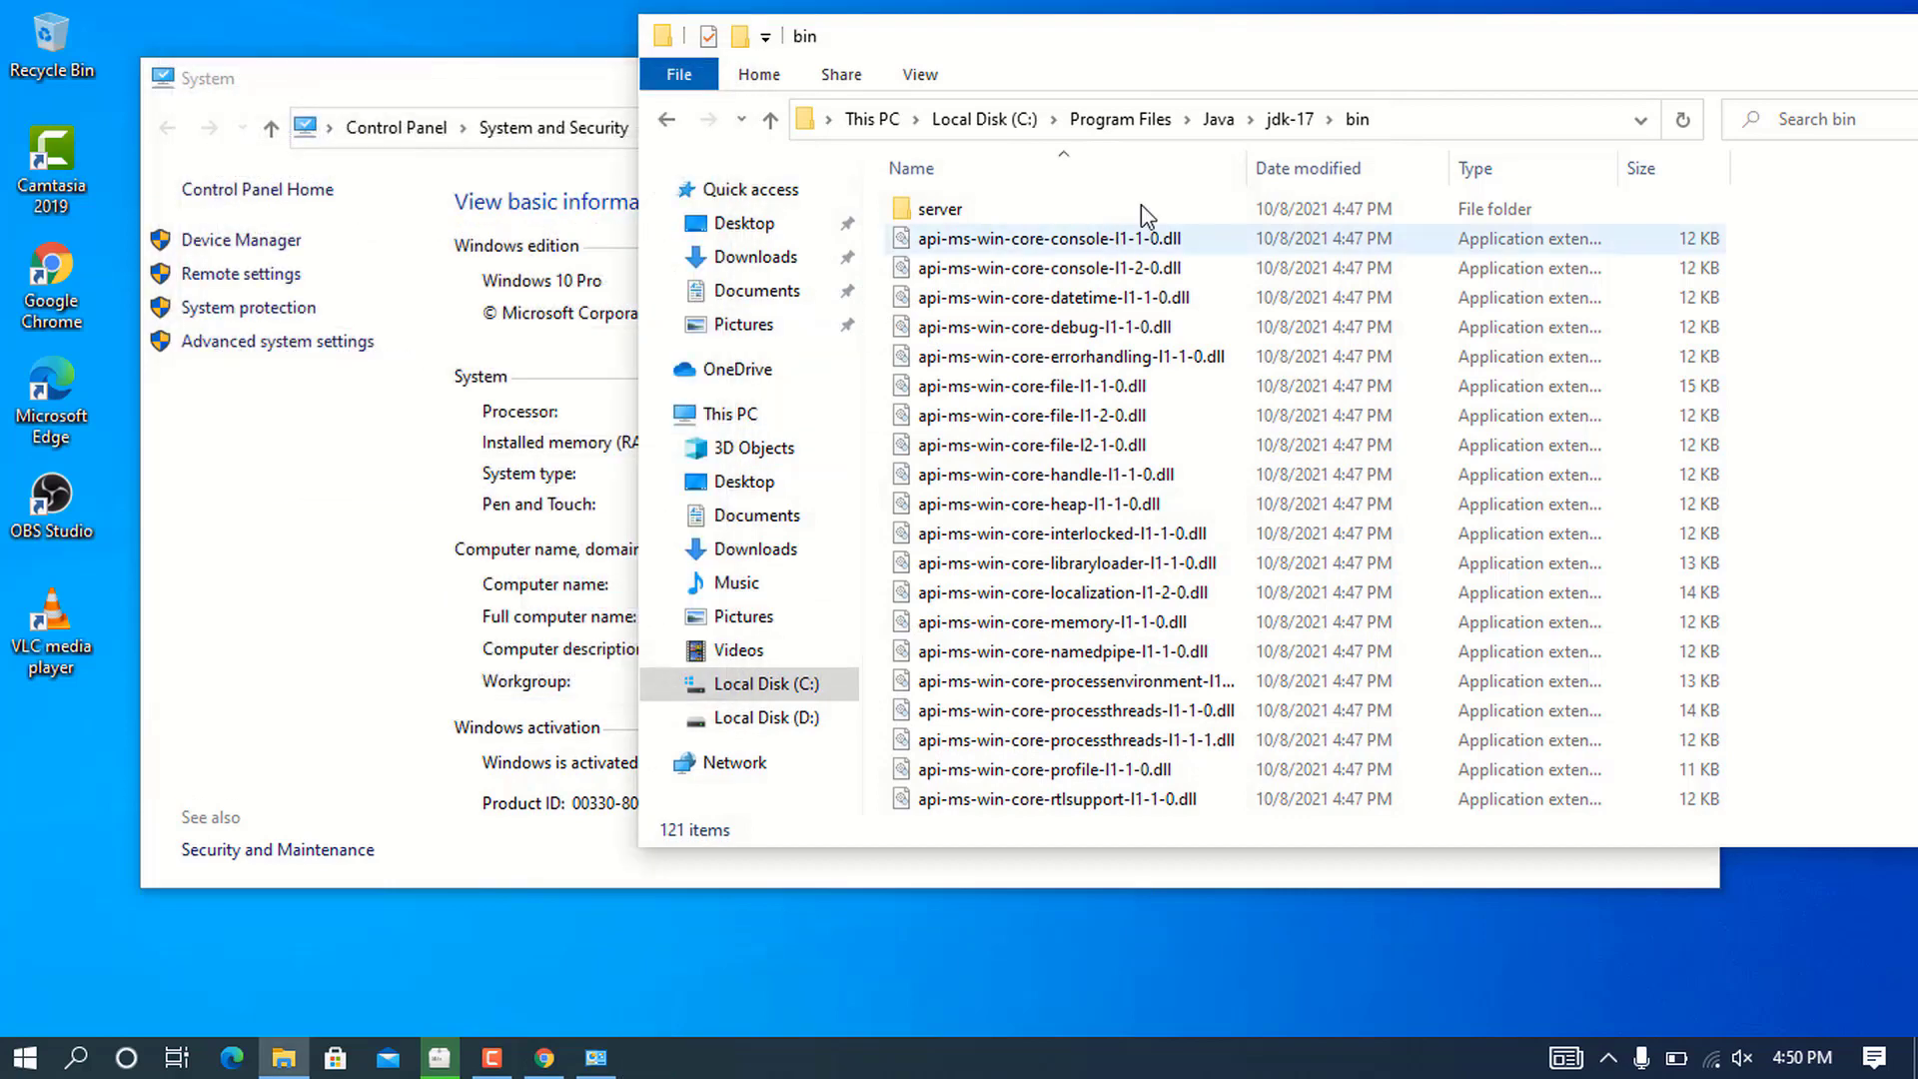
pyautogui.moveTo(1619, 38); pyautogui.dragTo(1189, 120)
pyautogui.click(1751, 110)
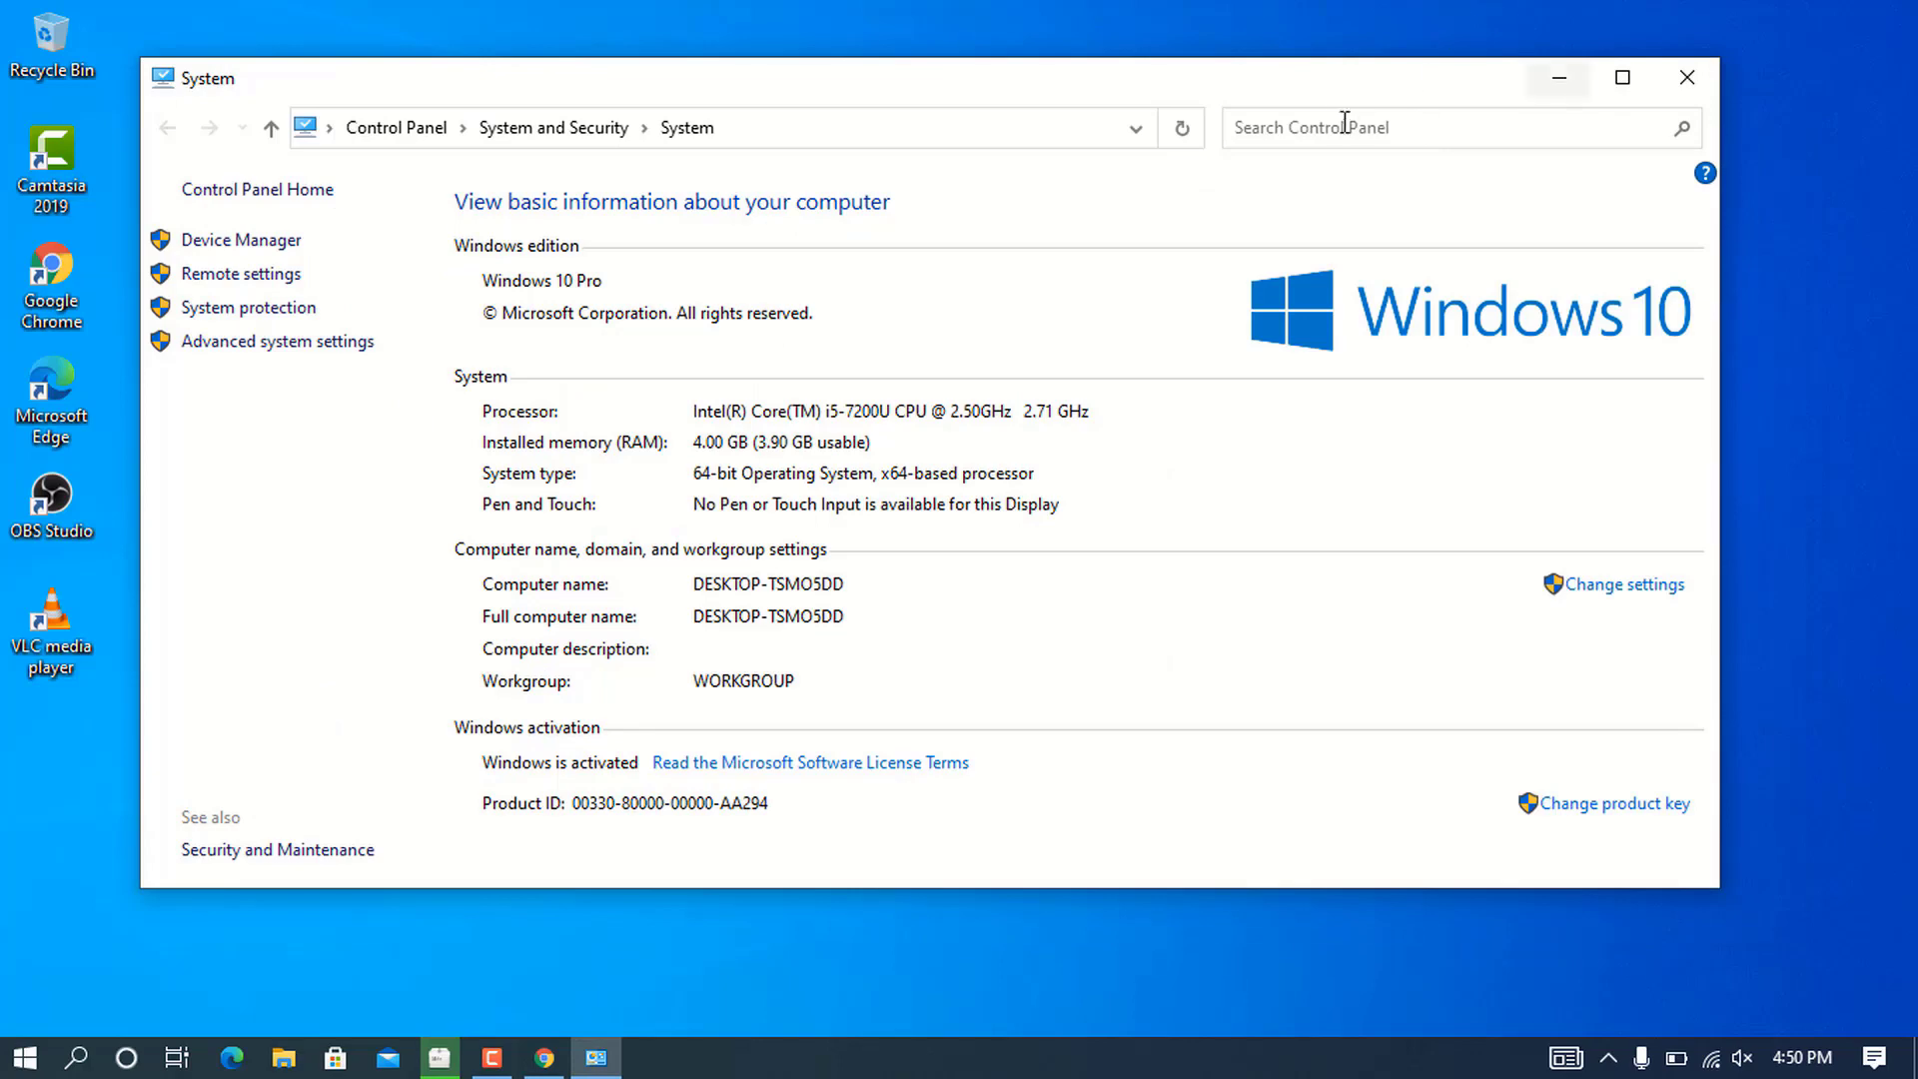
pyautogui.click(1687, 77)
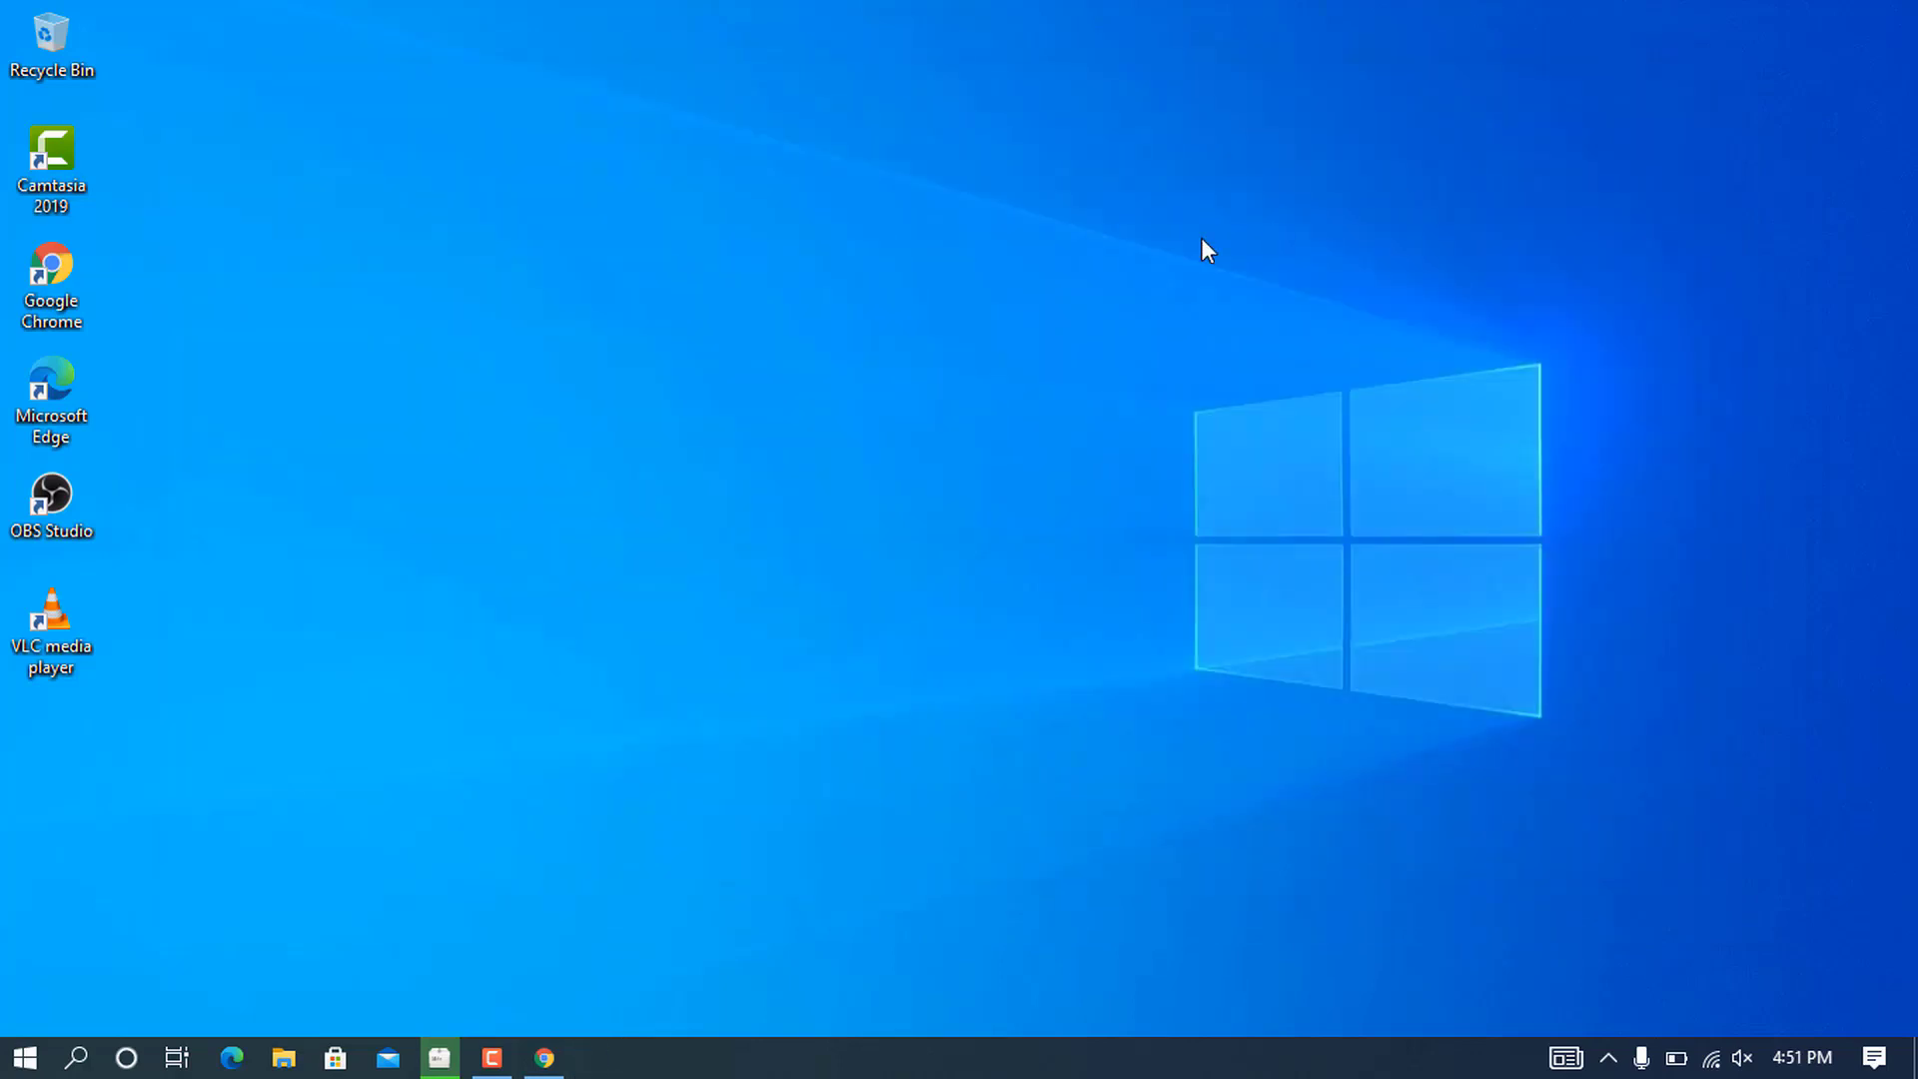
# - Open Command Prompt via Run and execute java --version
pyautogui.press('super+r')
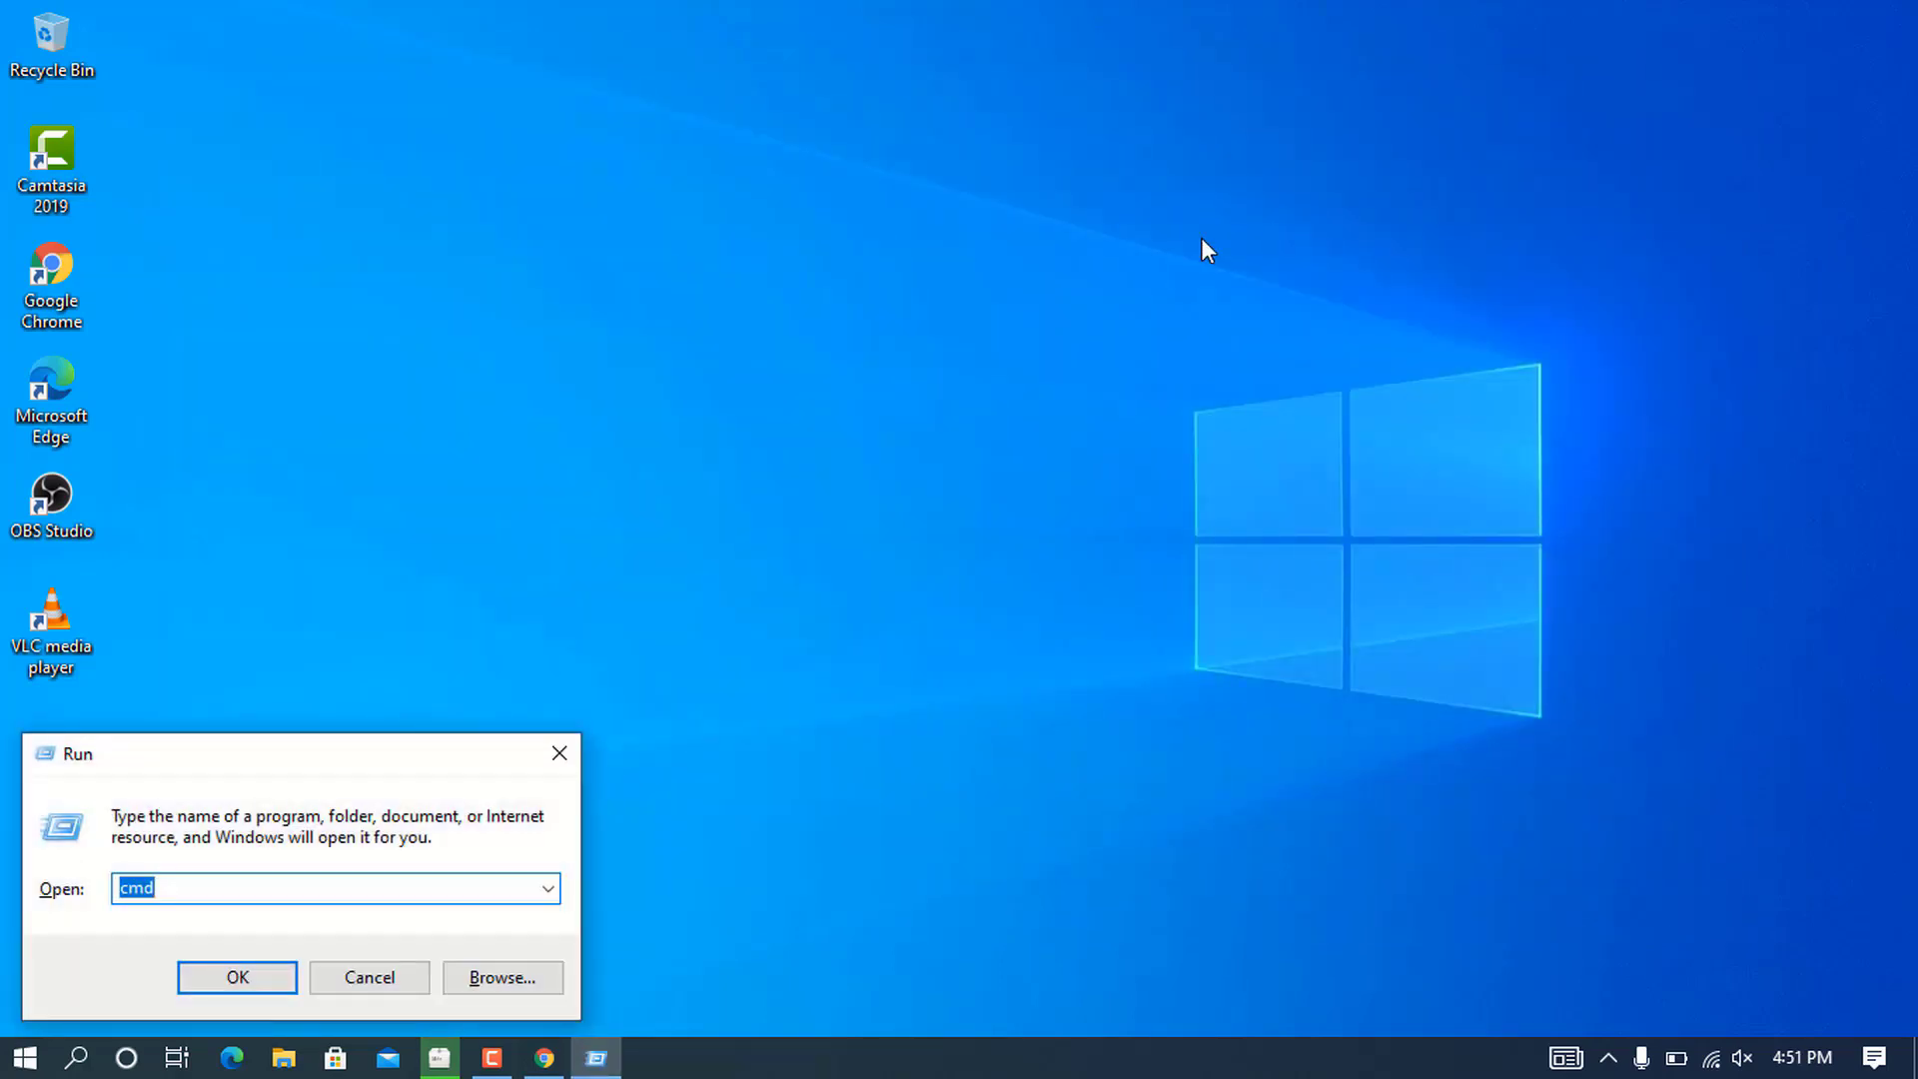
pyautogui.press('Return')
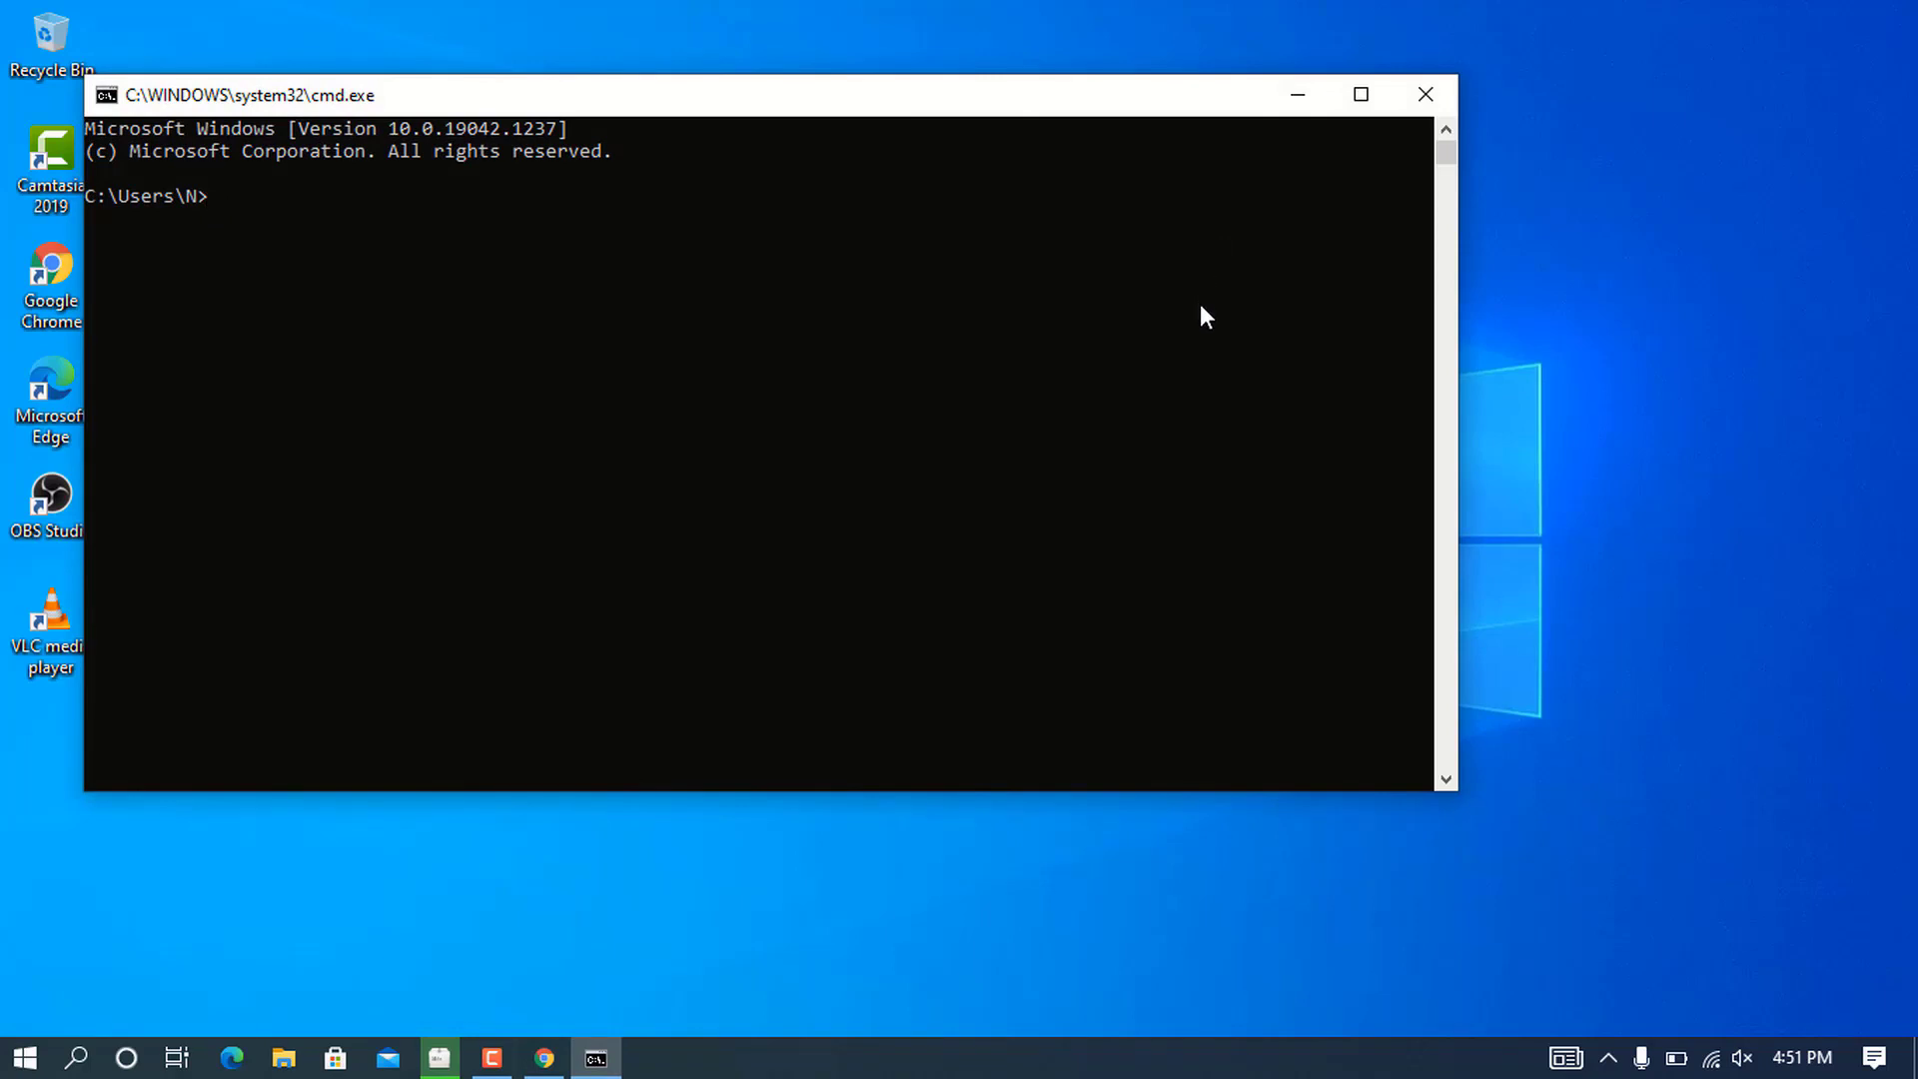
pyautogui.write('java --version')
pyautogui.press('Return')
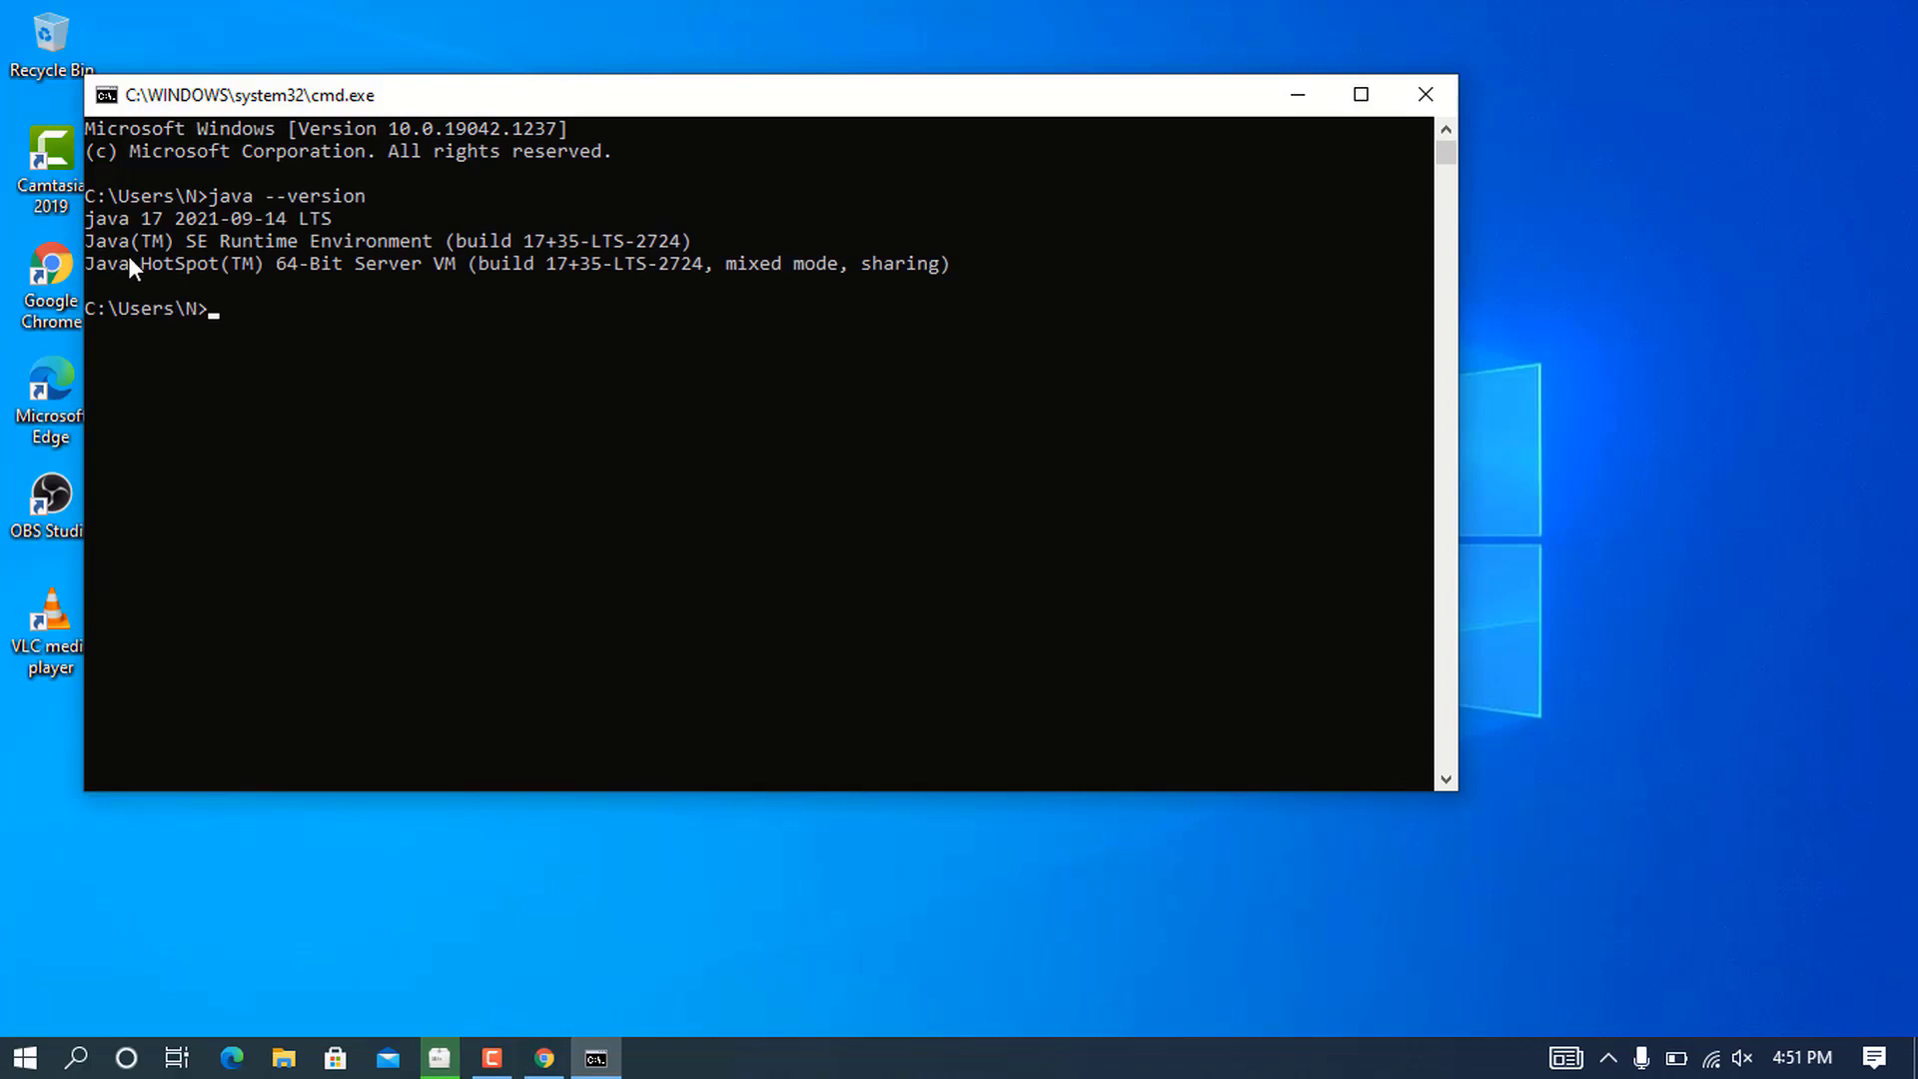
# - Highlight the java 17 version and runtime lines, then clear the selection
pyautogui.moveTo(88, 228); pyautogui.dragTo(373, 217)
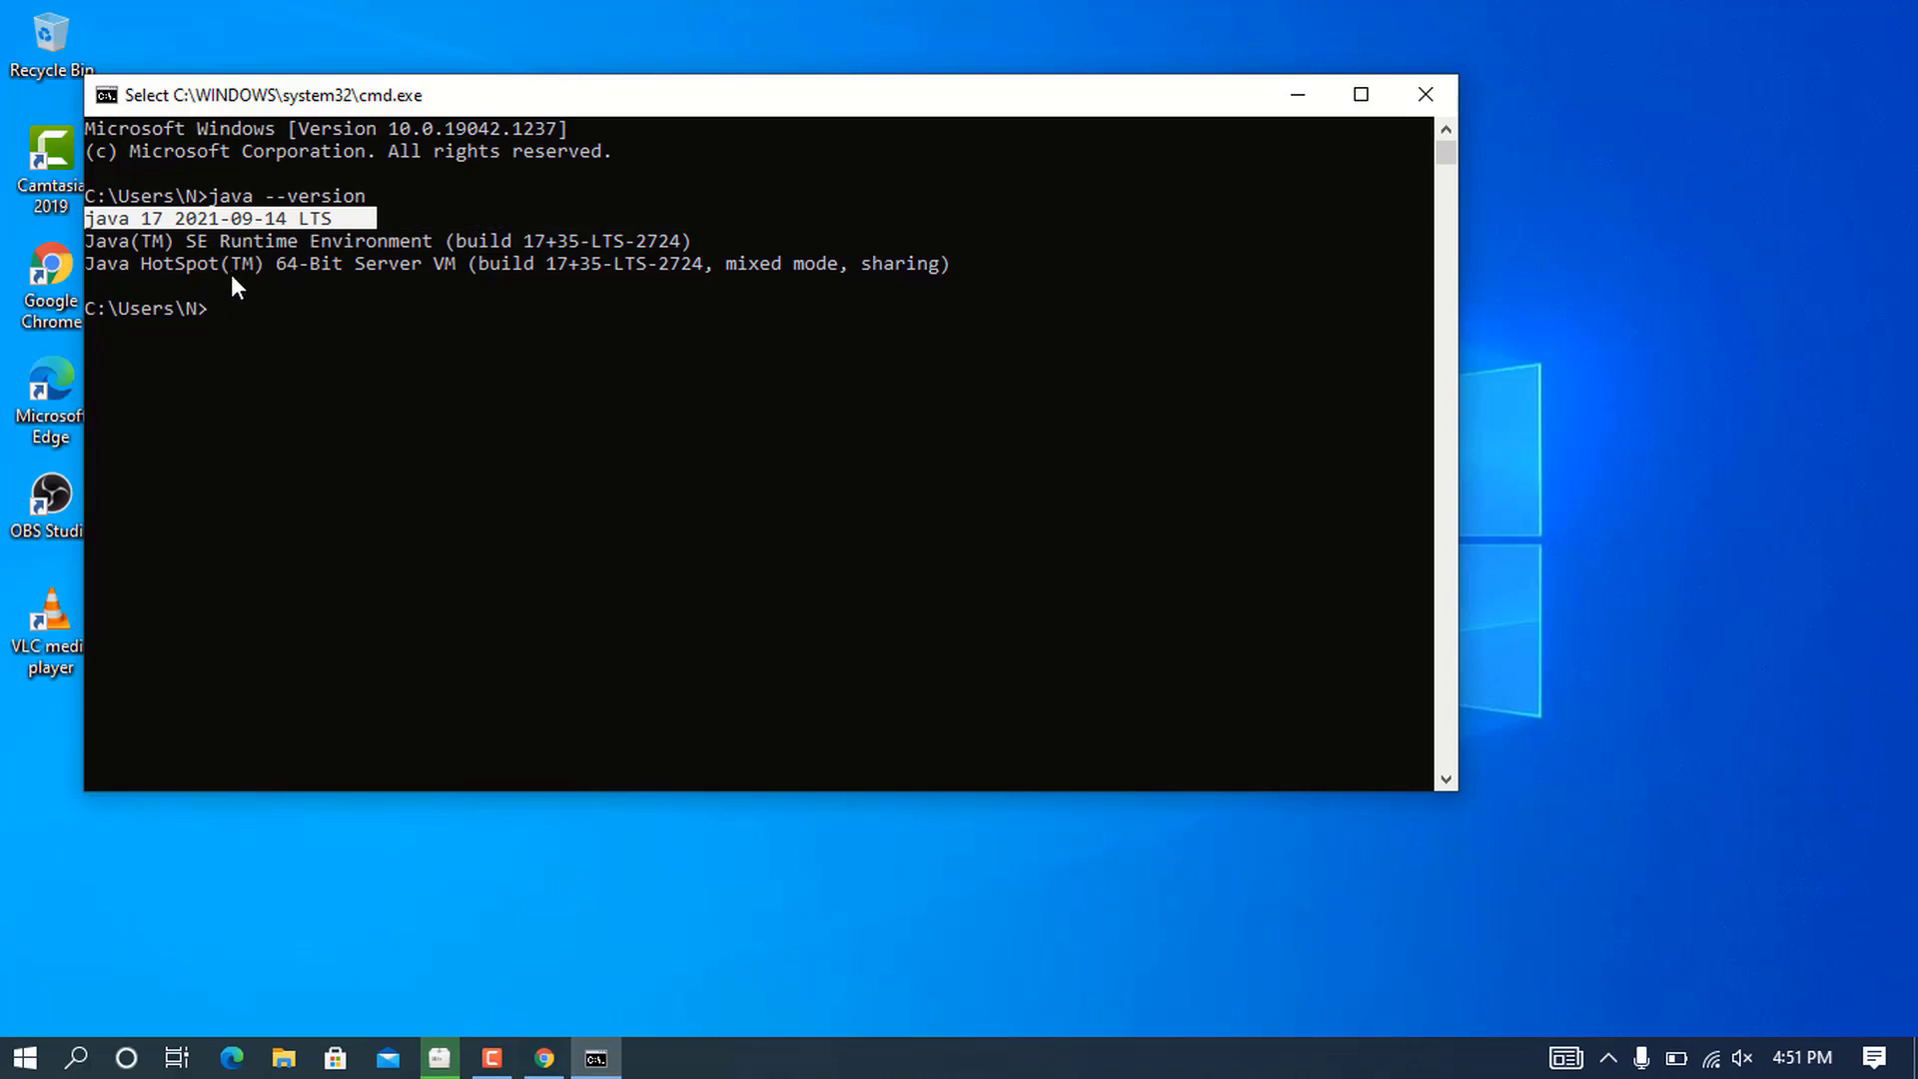
pyautogui.moveTo(116, 249); pyautogui.dragTo(310, 249)
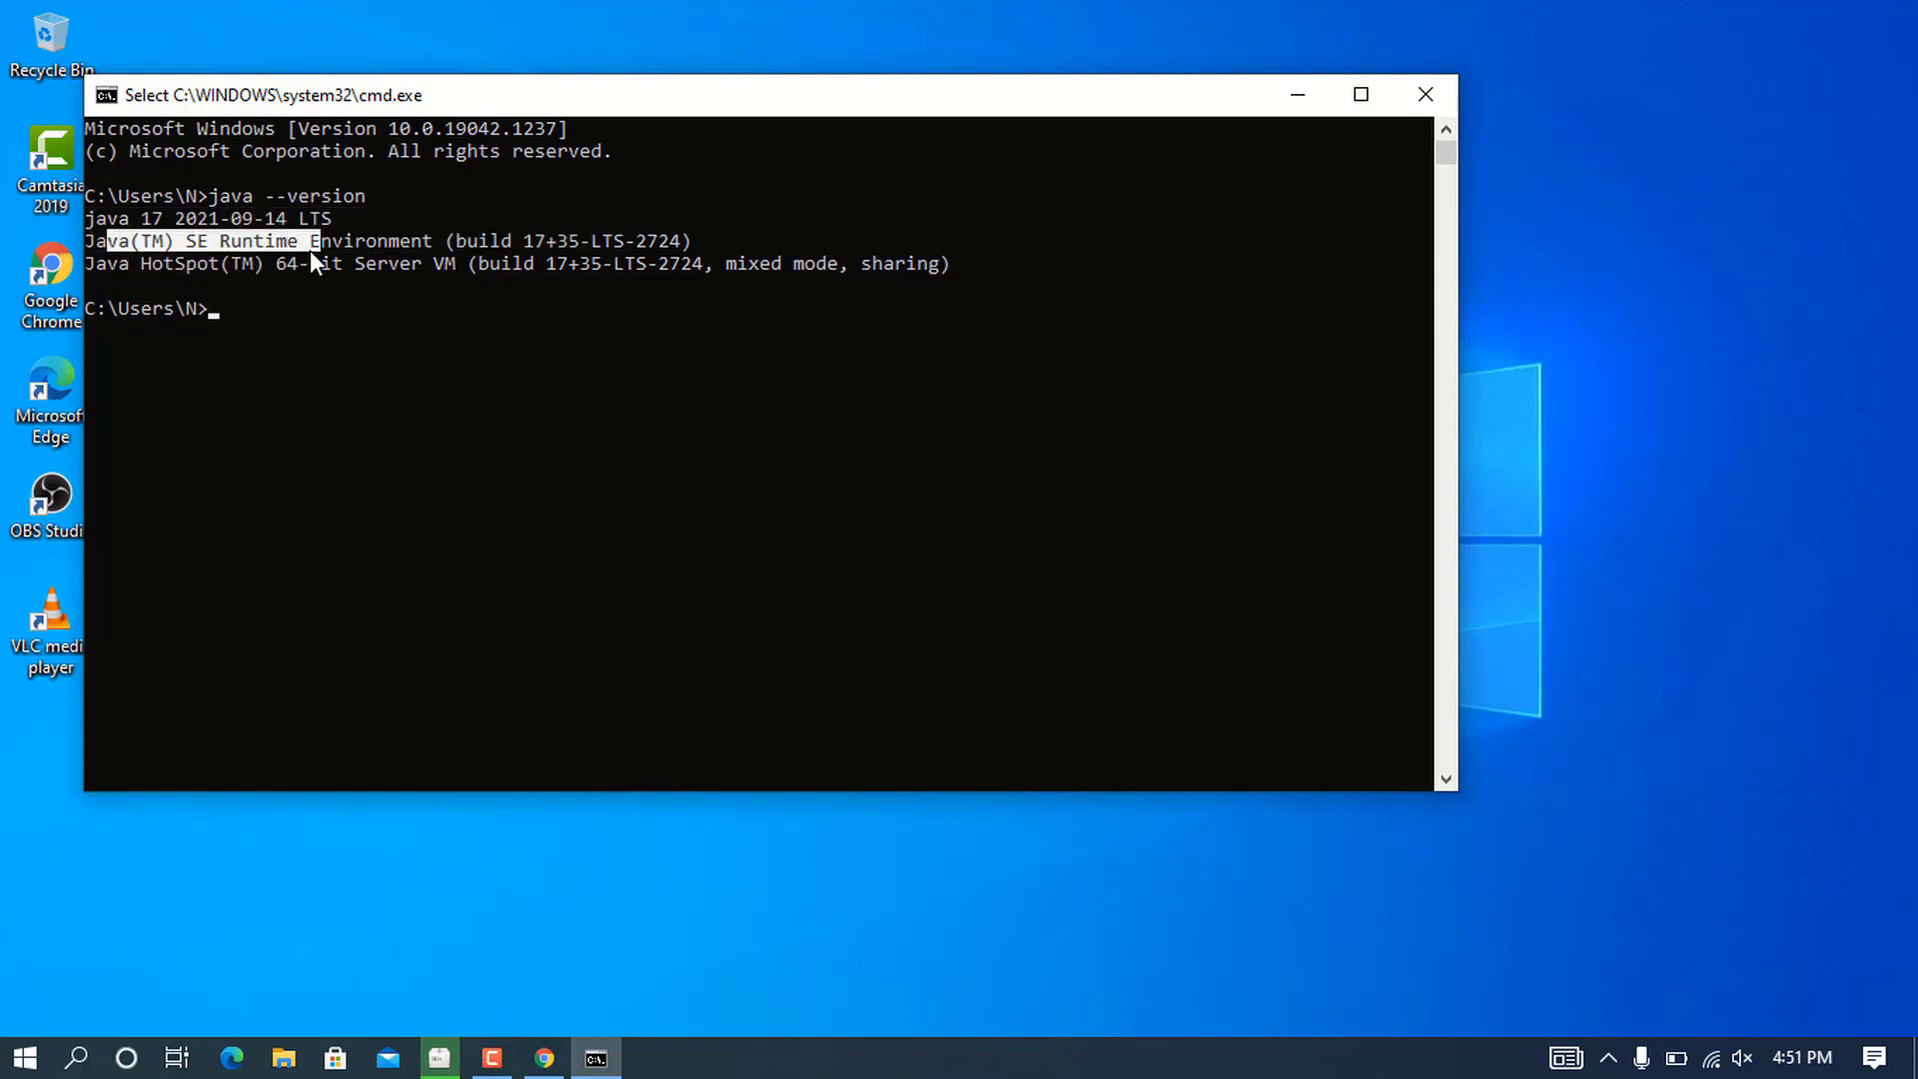
pyautogui.click(211, 260)
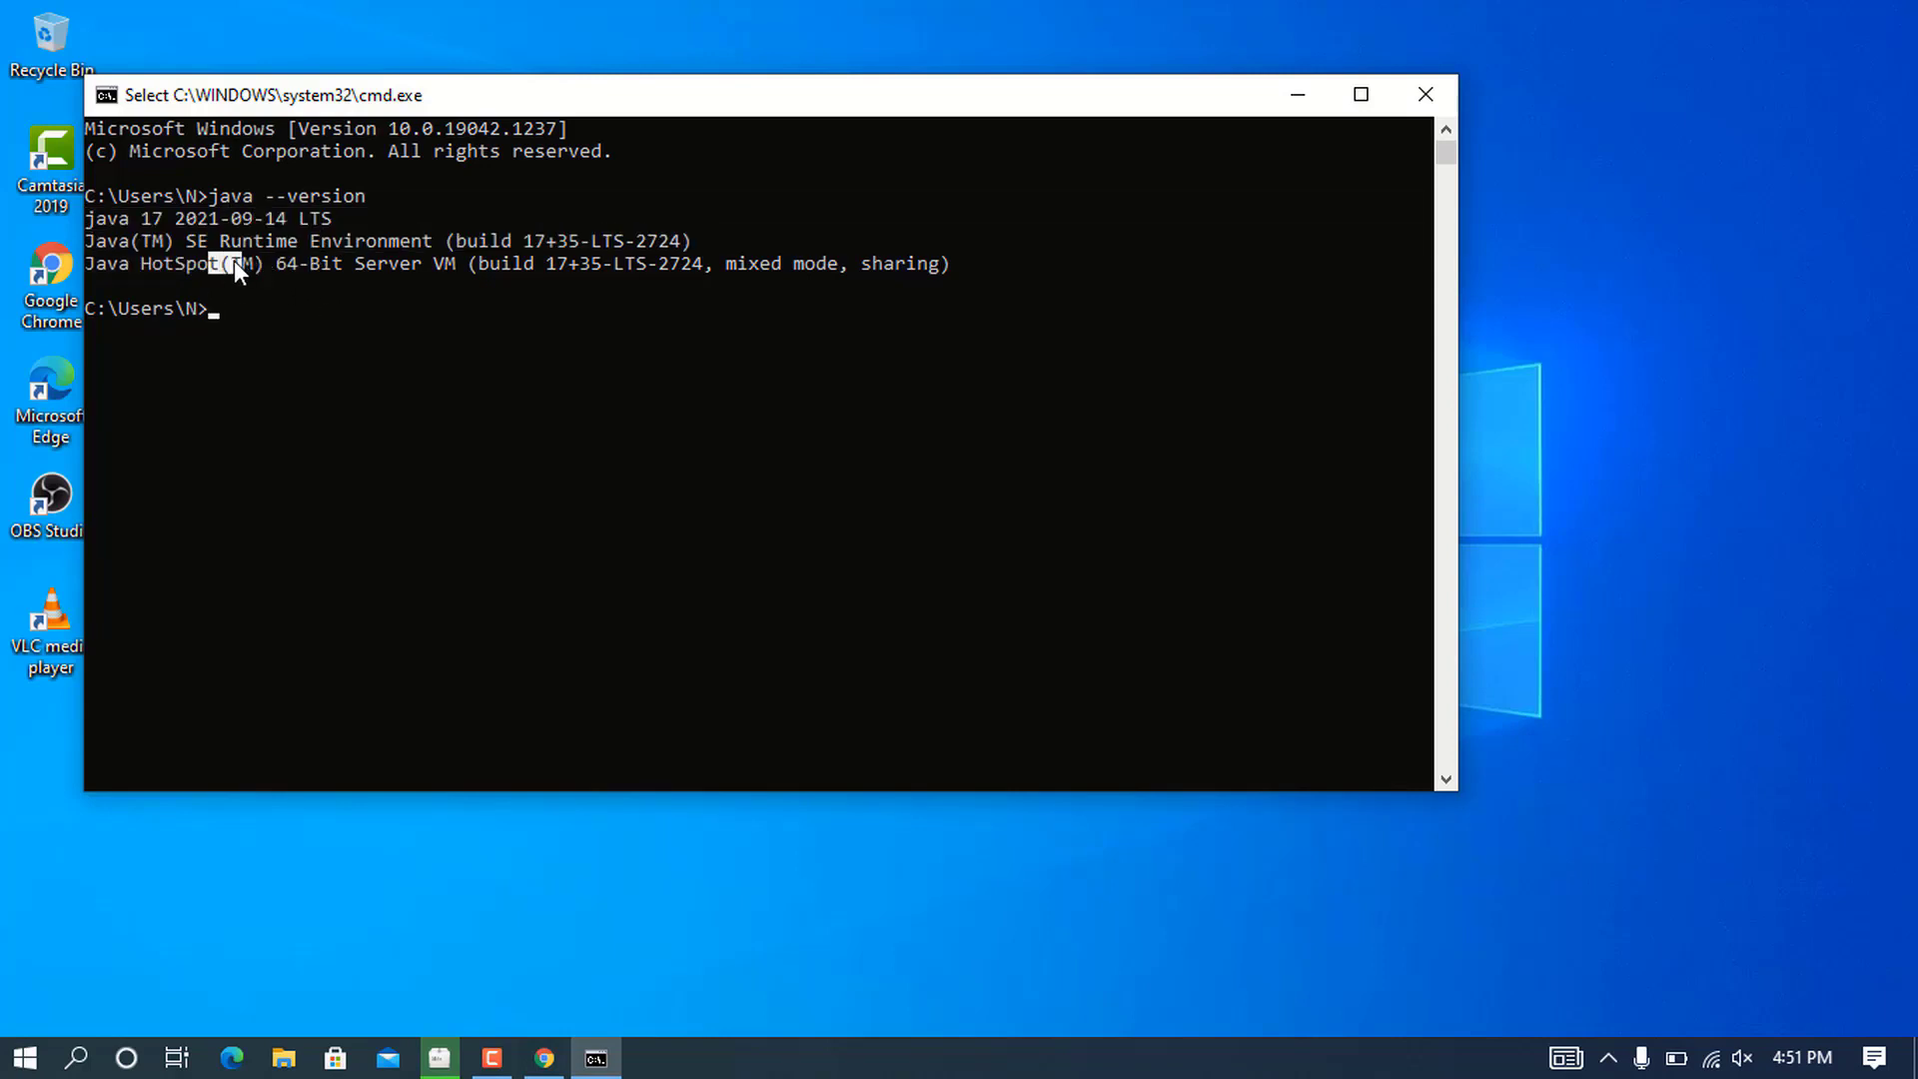
pyautogui.click(216, 322)
# - Run javac --version to confirm javac 17, and move the console window right
pyautogui.write('jva')
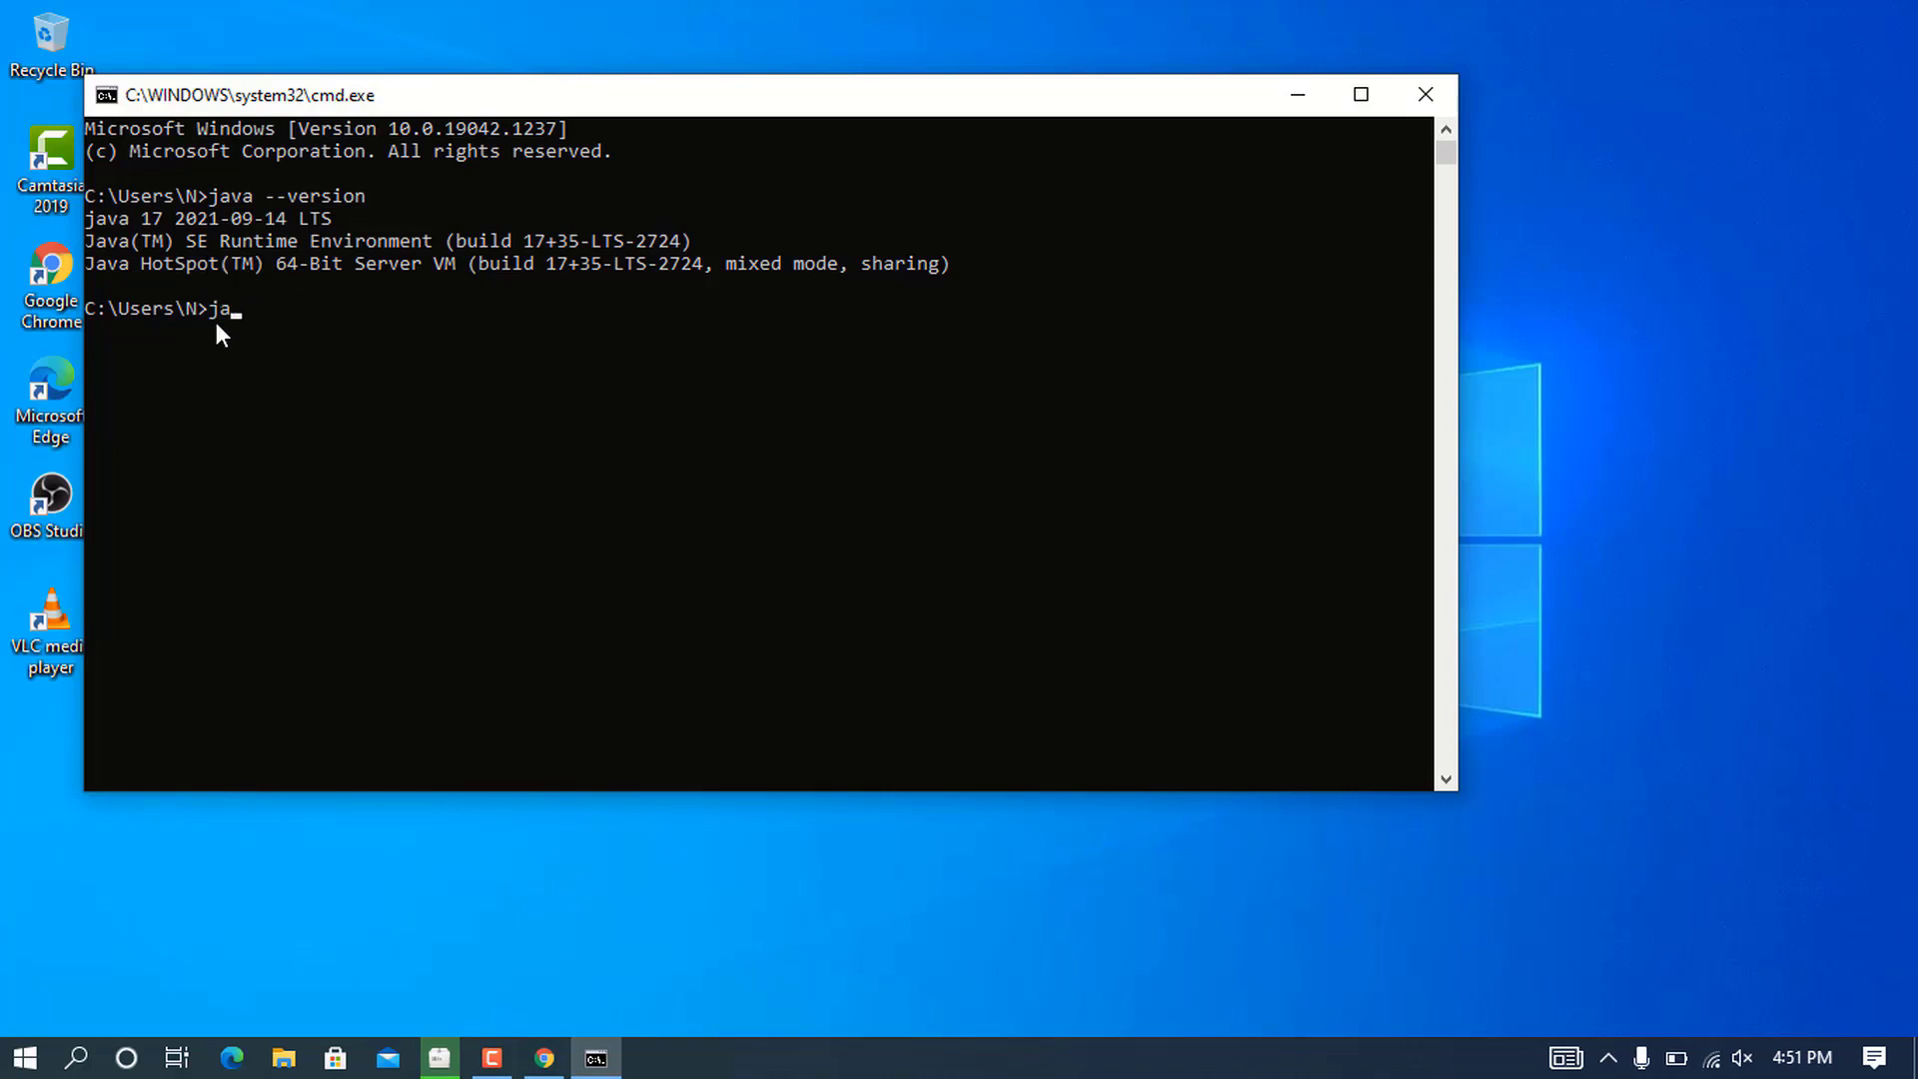
pyautogui.write('ac --version')
pyautogui.press('Return')
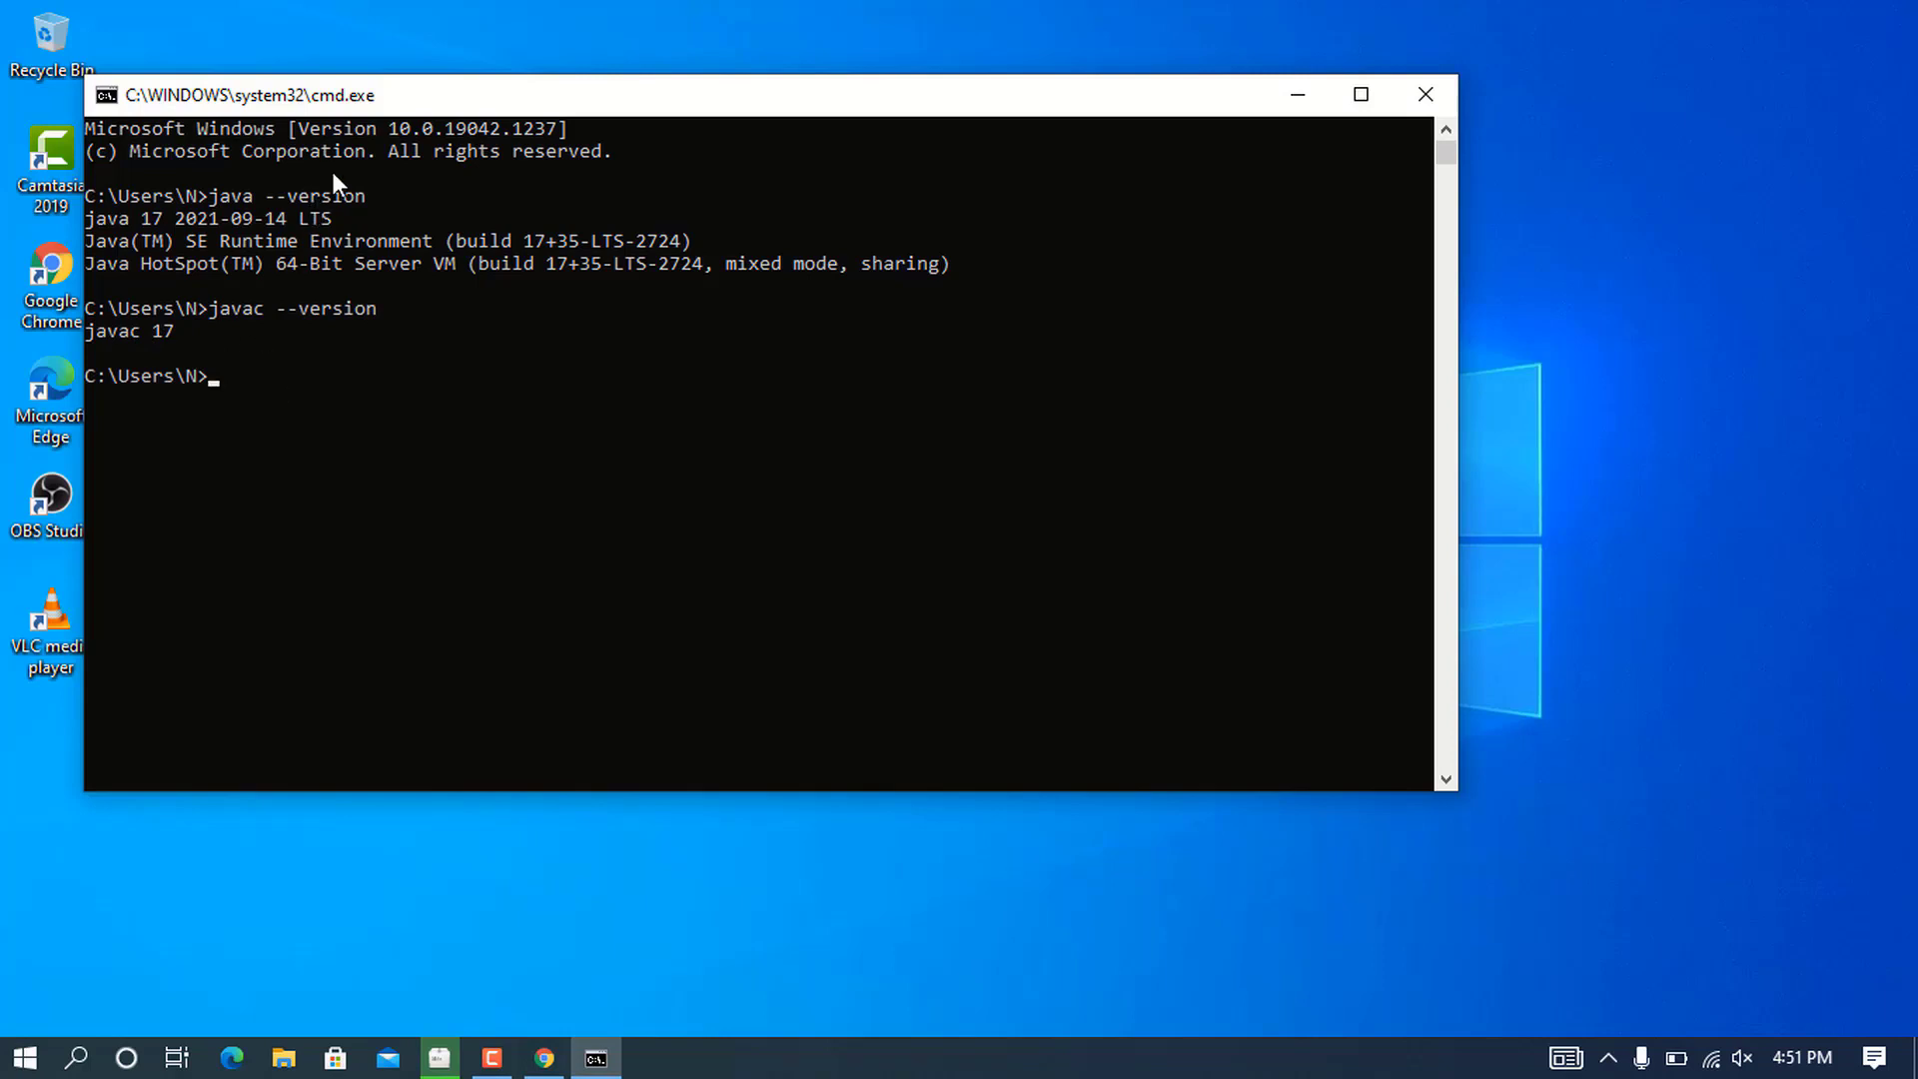
pyautogui.moveTo(323, 96); pyautogui.dragTo(440, 89)
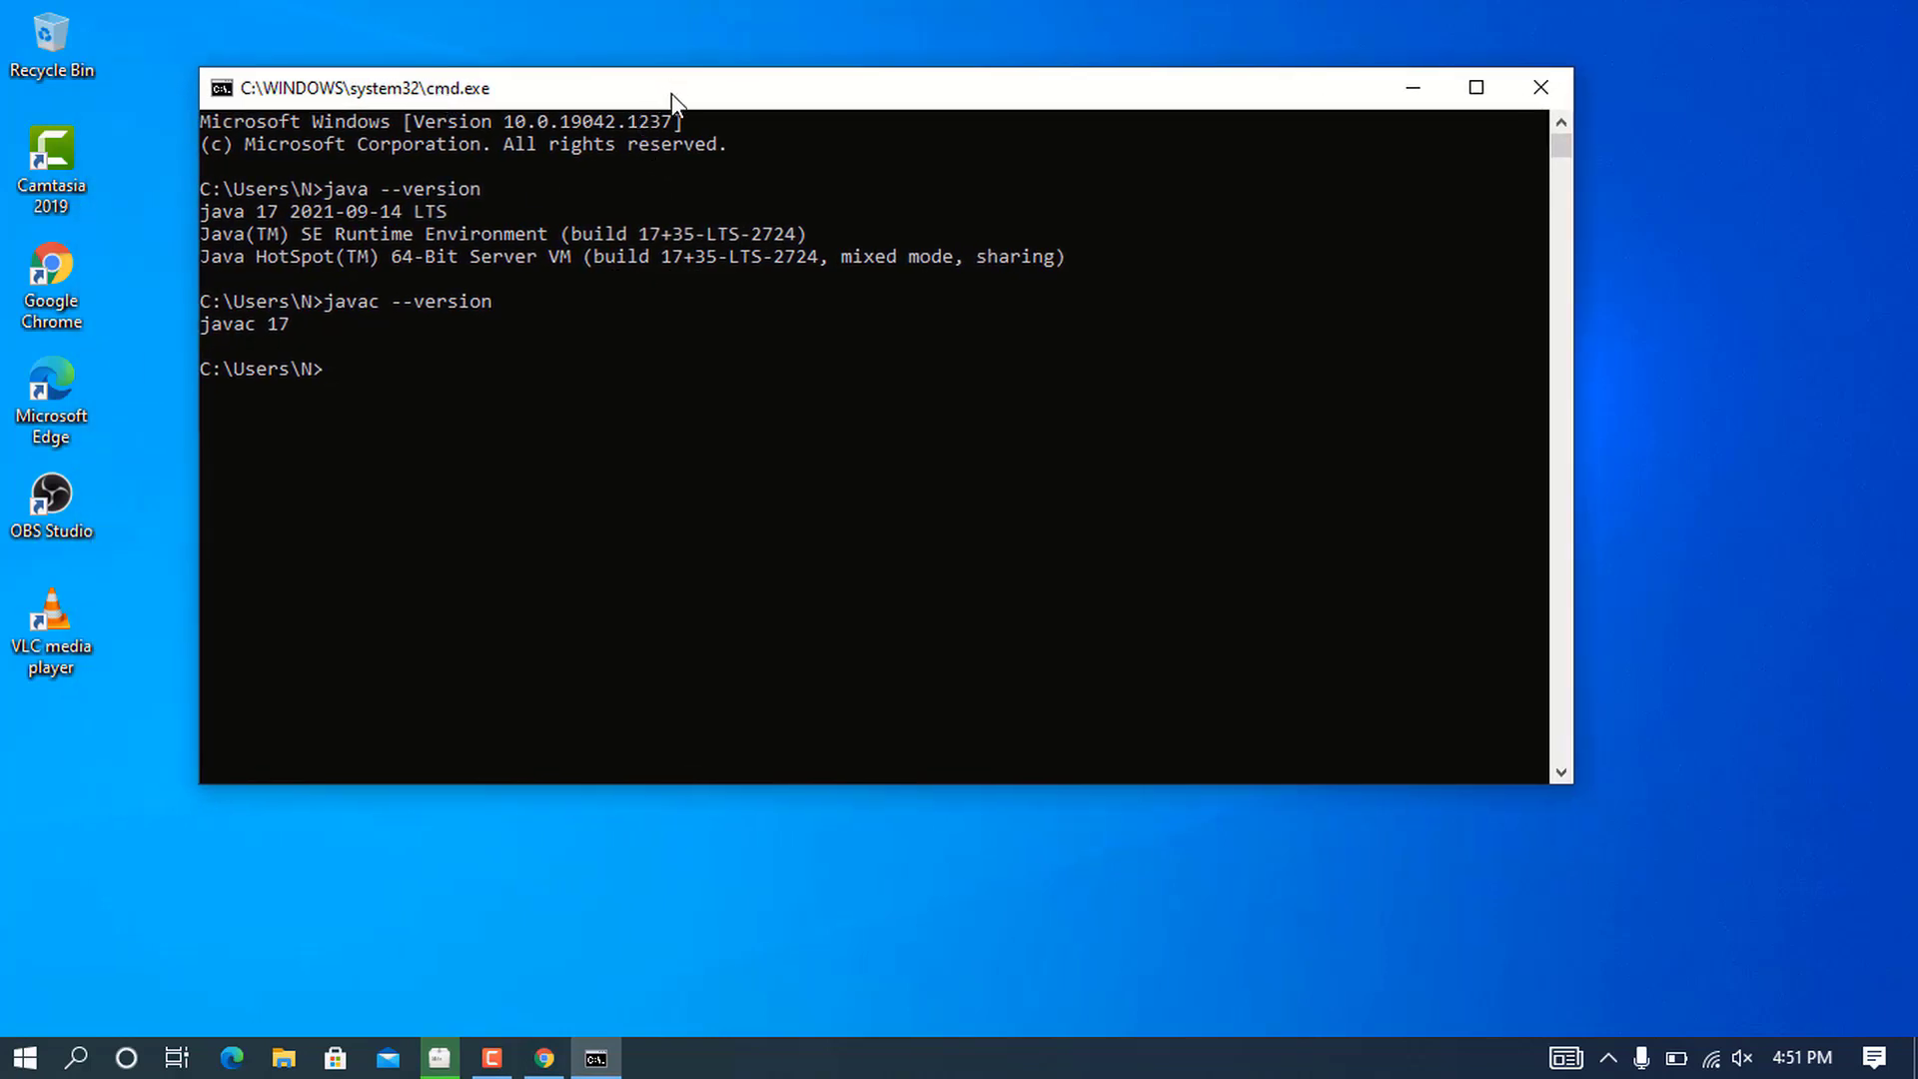
pyautogui.moveTo(673, 93); pyautogui.dragTo(721, 94)
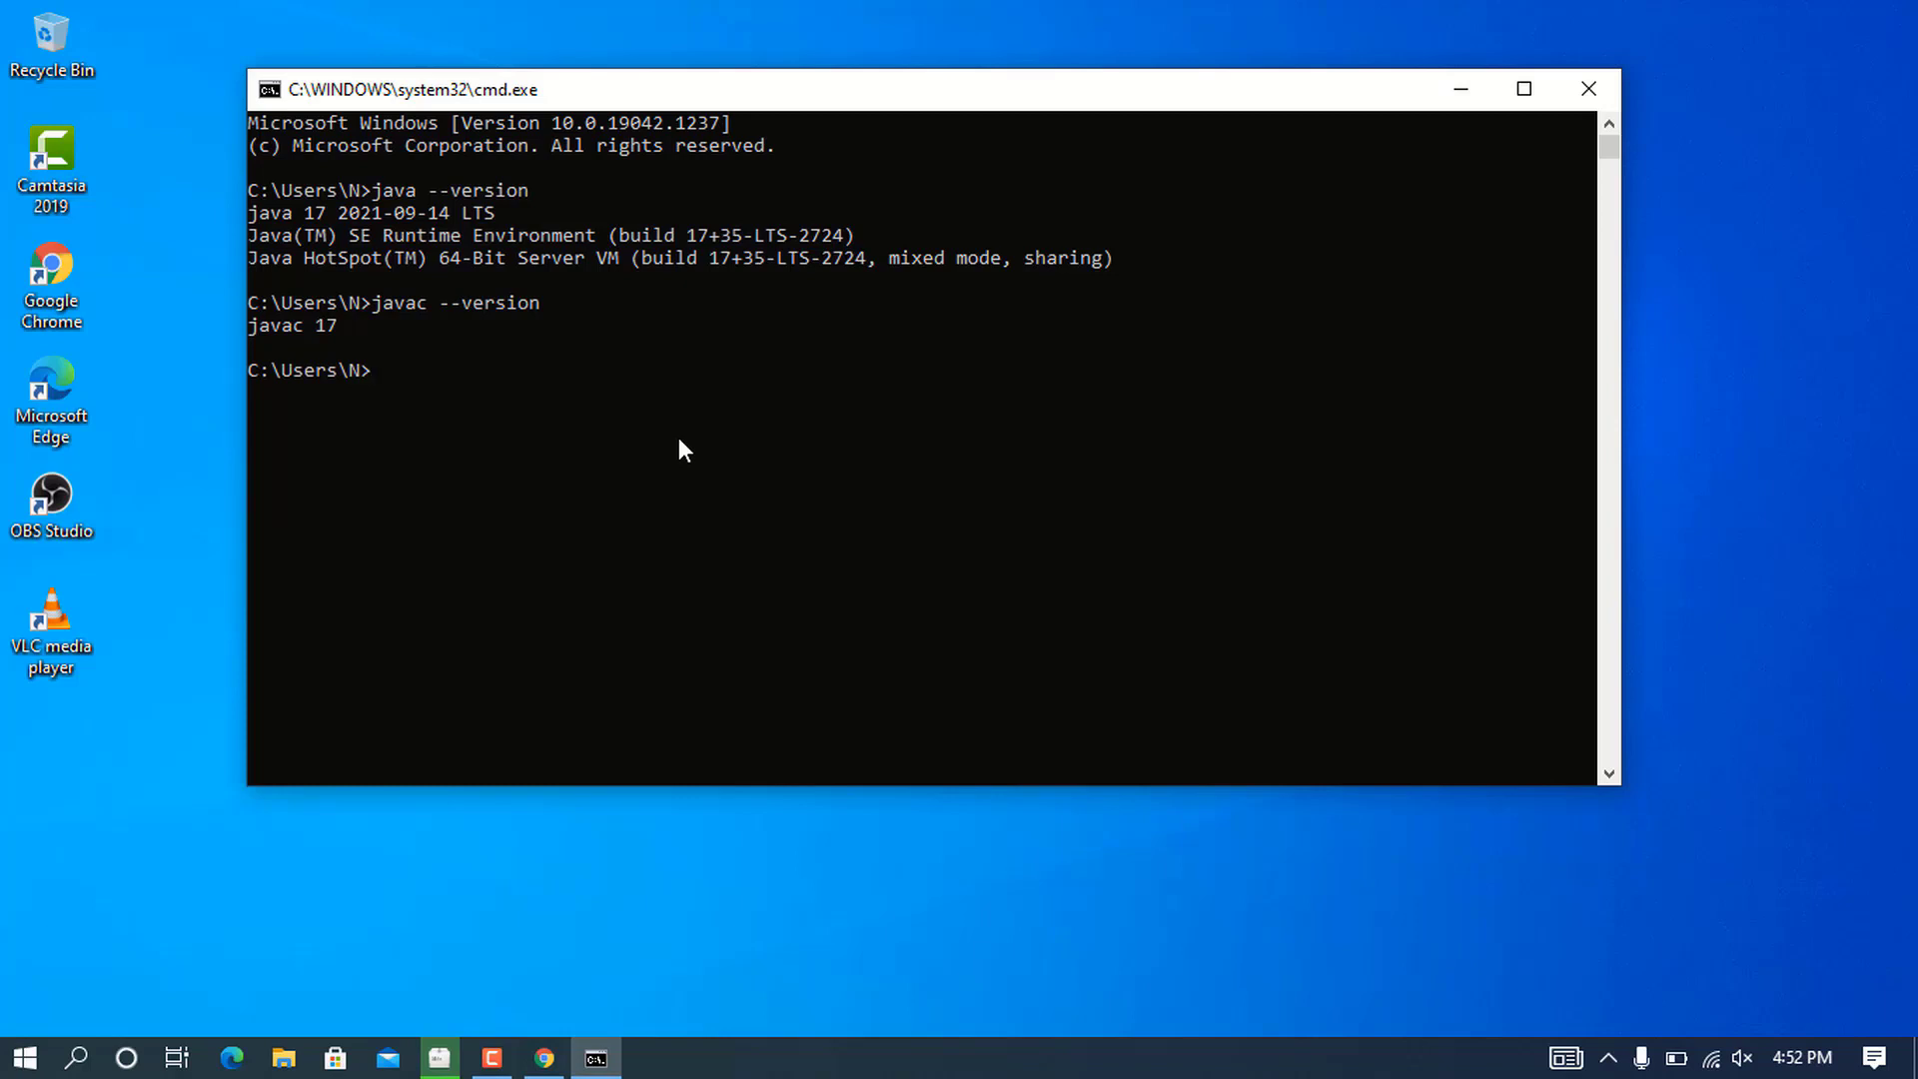
pyautogui.click(680, 439)
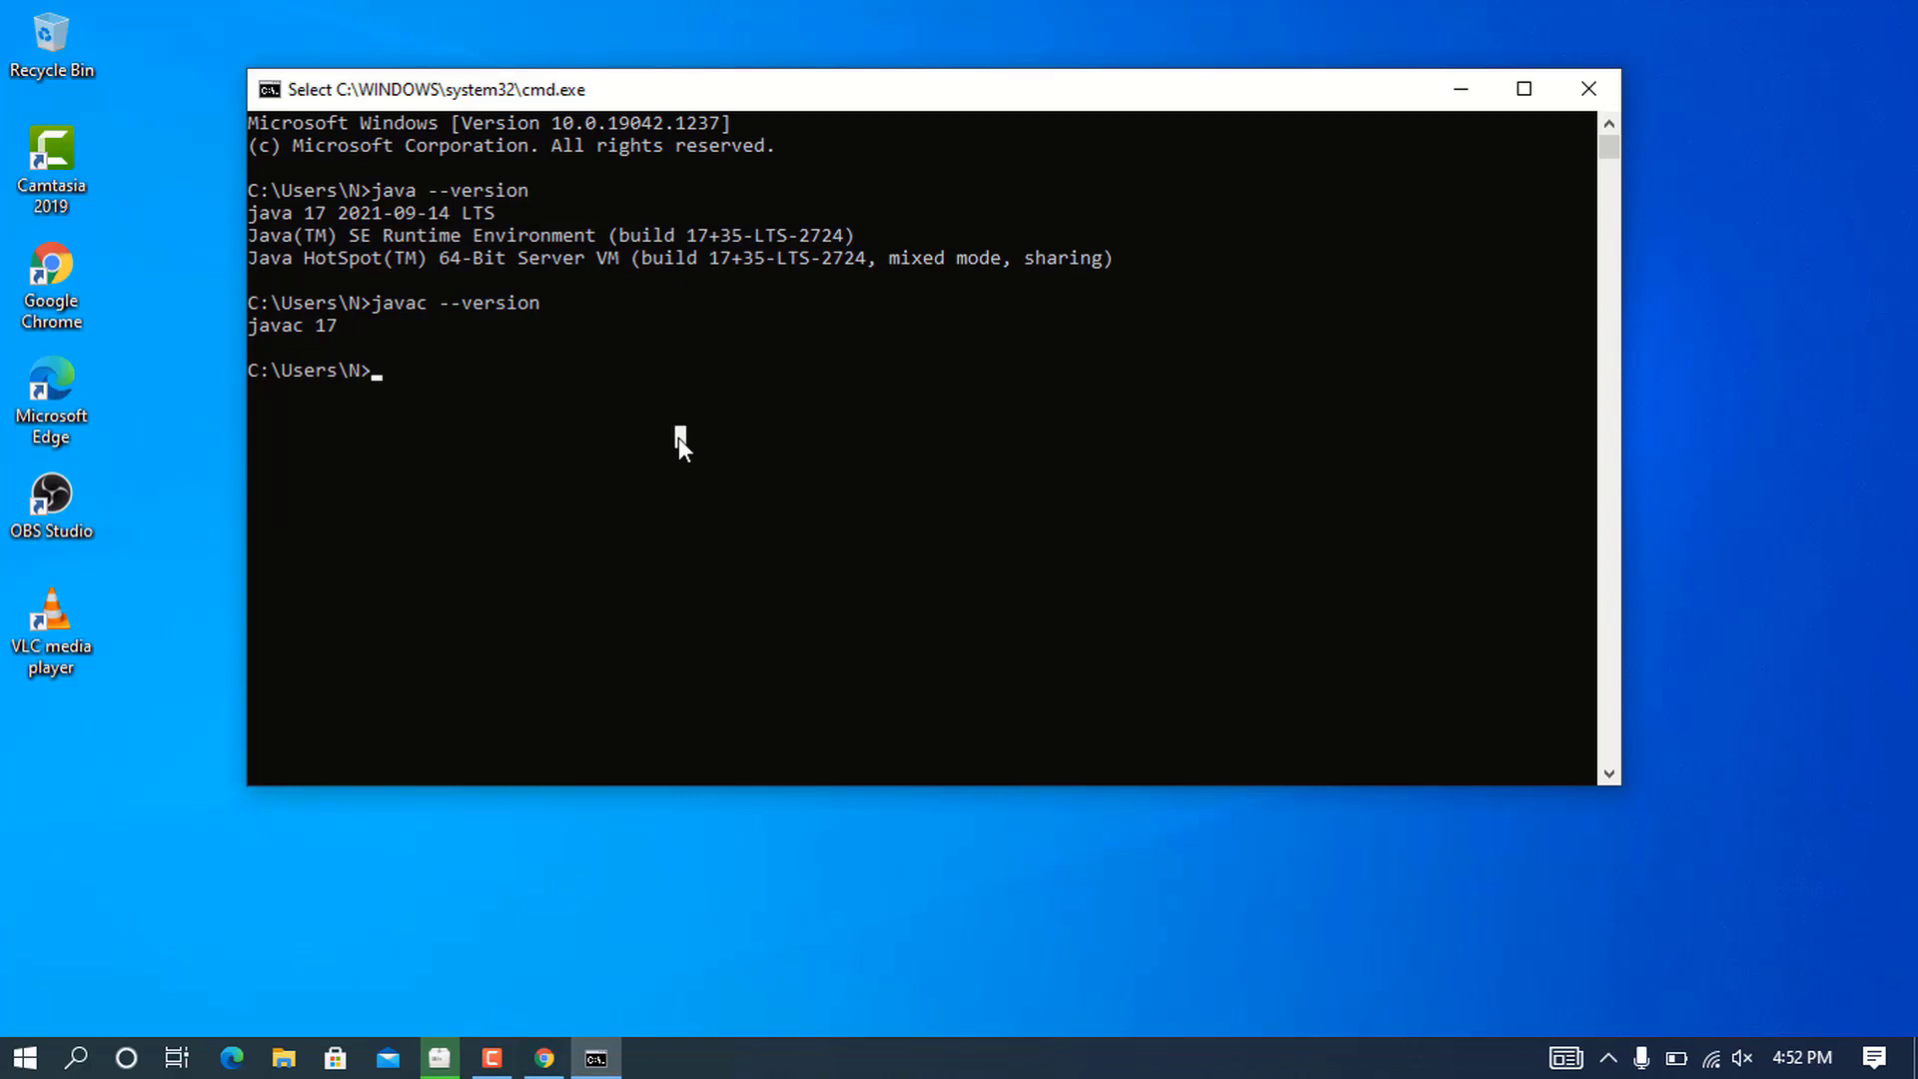